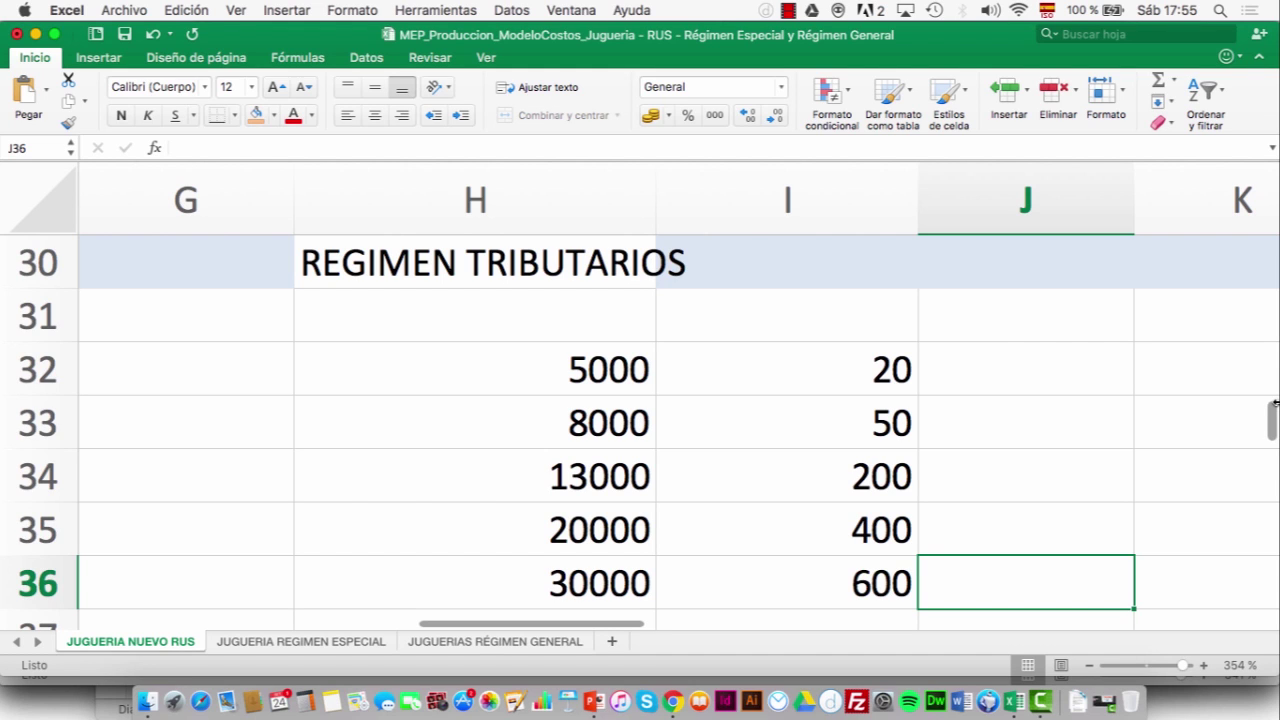
# - Apply all borders to the tax regime table in H32:I36
pyautogui.press('Left')
pyautogui.press('Left')
pyautogui.press('Up')
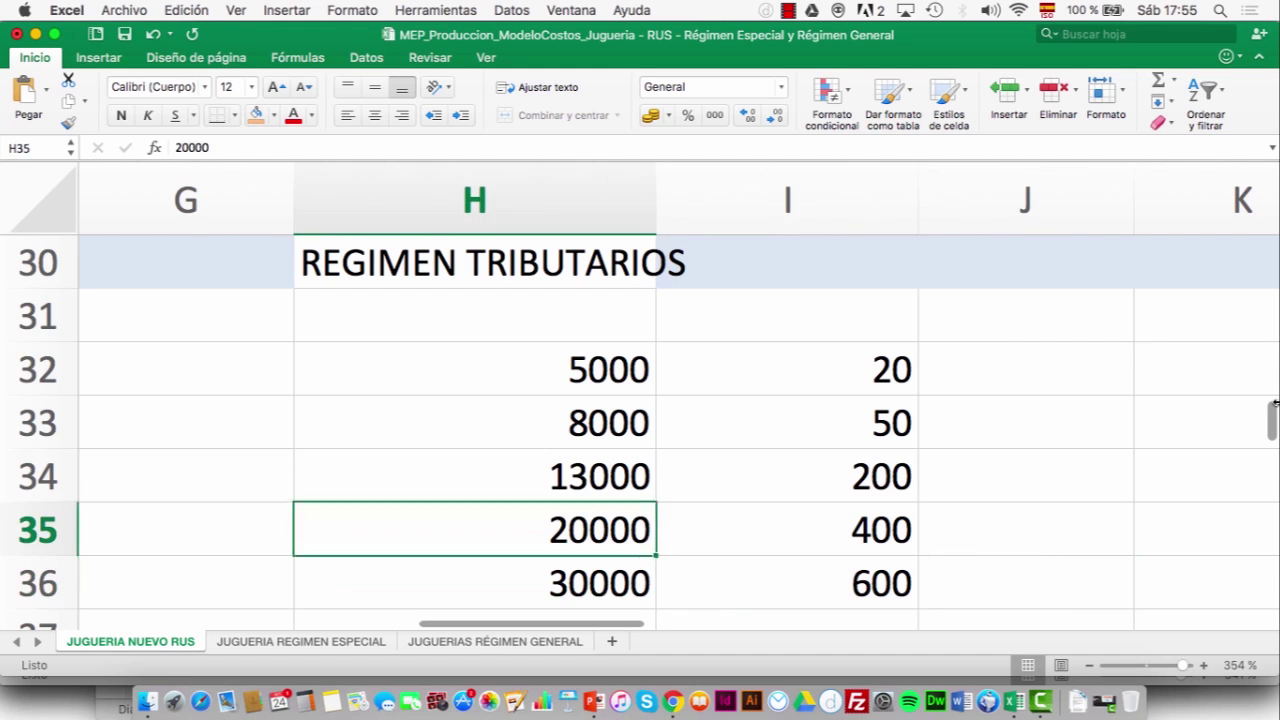
pyautogui.press('Up')
pyautogui.press('Up')
pyautogui.press('Up')
pyautogui.hotkey('shift', 'Right')
pyautogui.hotkey('shift', 'Down')
pyautogui.hotkey('shift', 'Down')
pyautogui.hotkey('shift', 'Down')
pyautogui.hotkey('shift', 'Down')
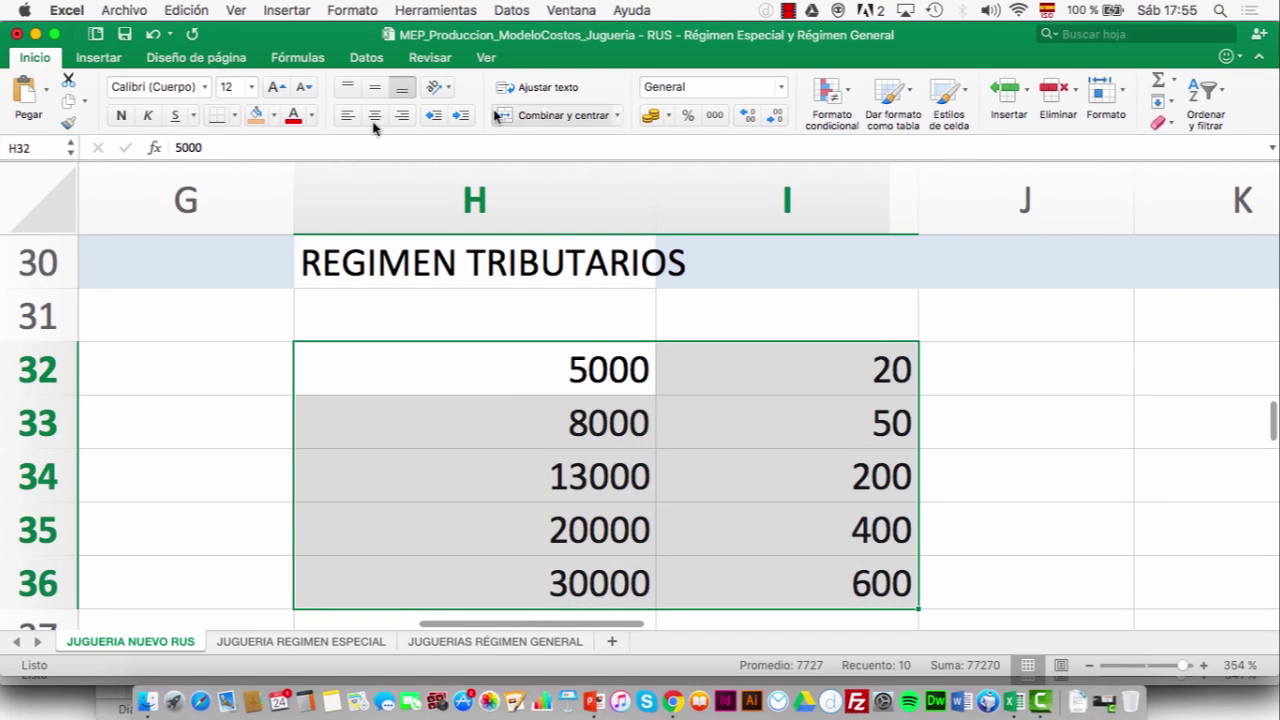
pyautogui.click(235, 116)
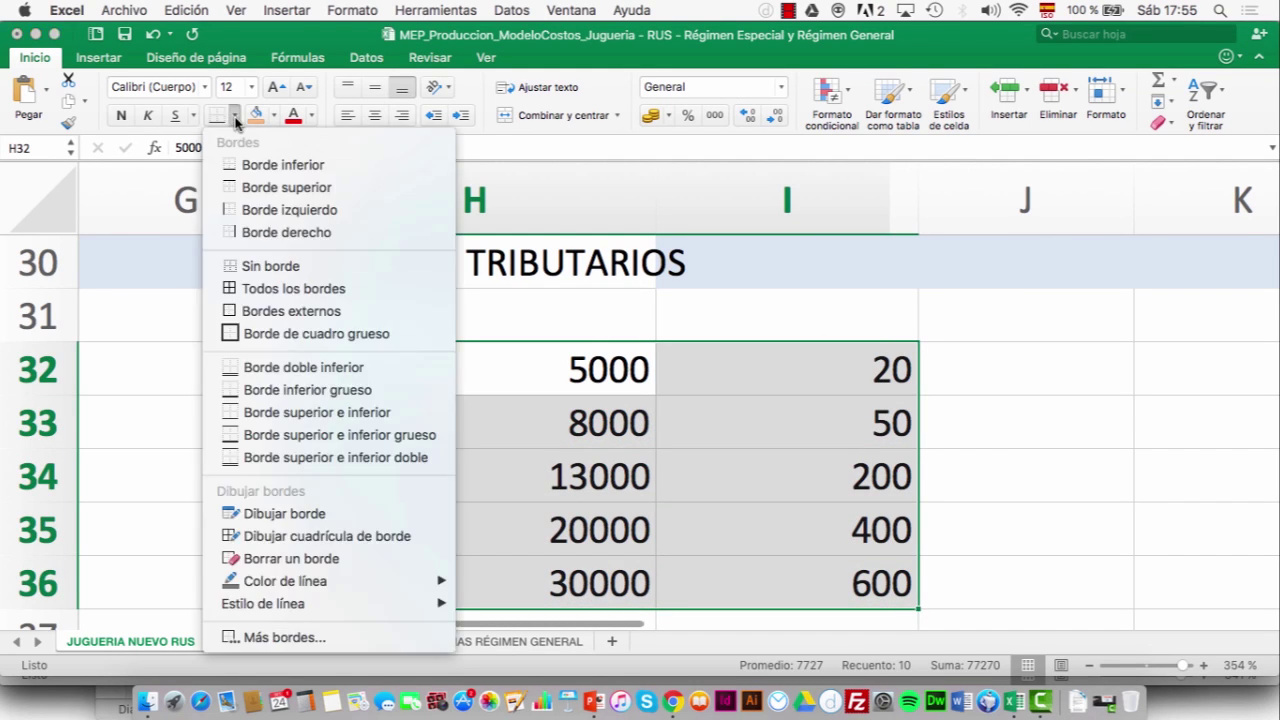
pyautogui.click(260, 289)
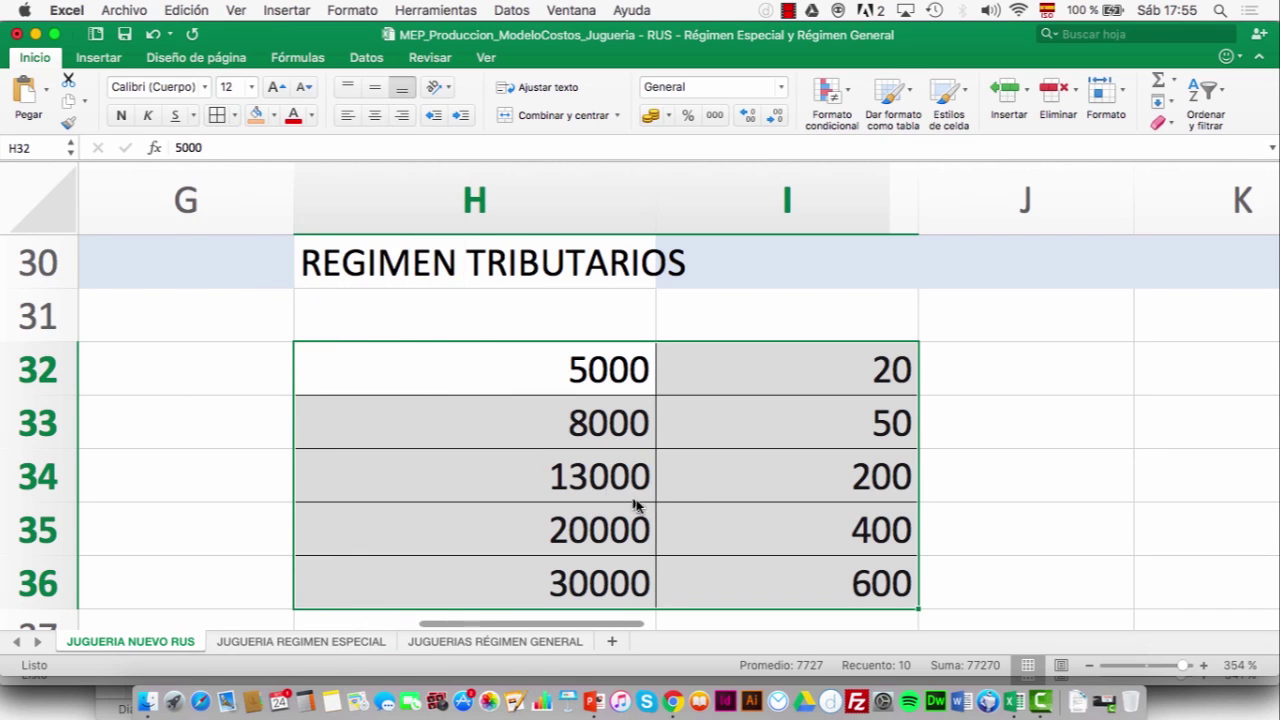
pyautogui.click(683, 491)
# - Set the tax amount in cell E32 to 400, matching the 20000 bracket of the regime table
pyautogui.press('Down')
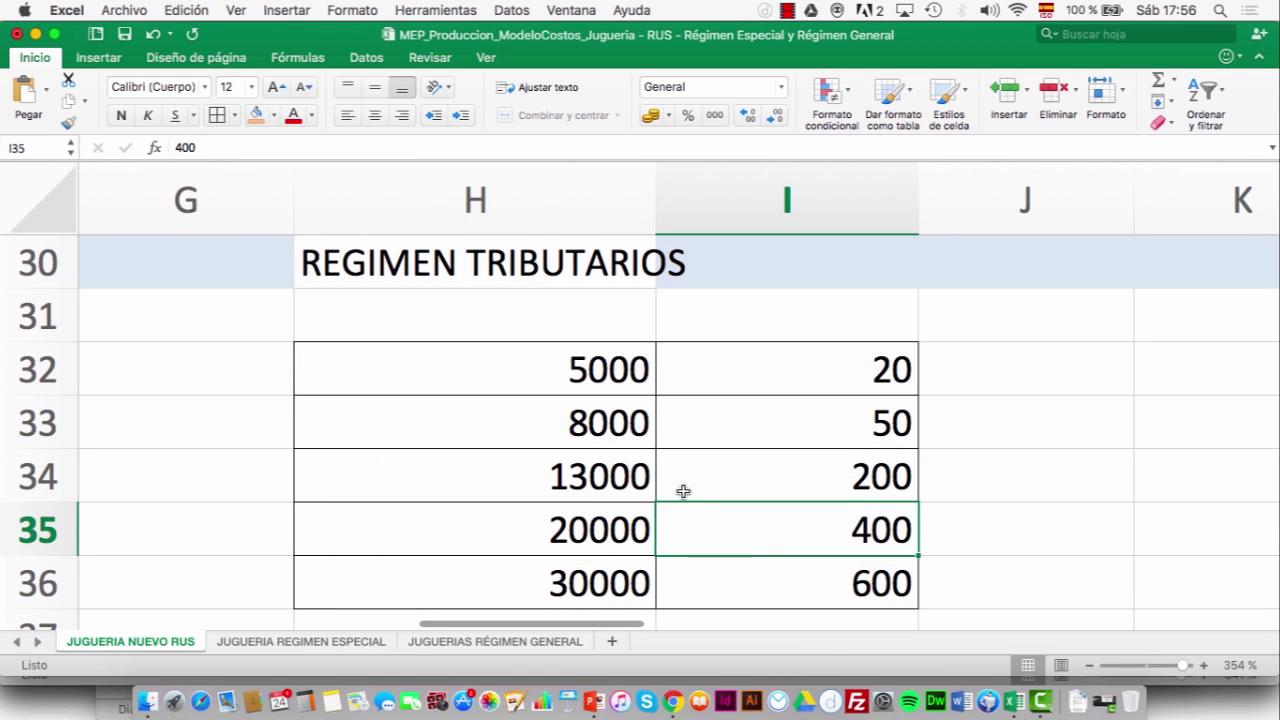
pyautogui.press('Left')
pyautogui.press('Right')
pyautogui.press('Left')
pyautogui.press('Left')
pyautogui.press('Left')
pyautogui.press('Left')
pyautogui.press('Left')
pyautogui.press('Left')
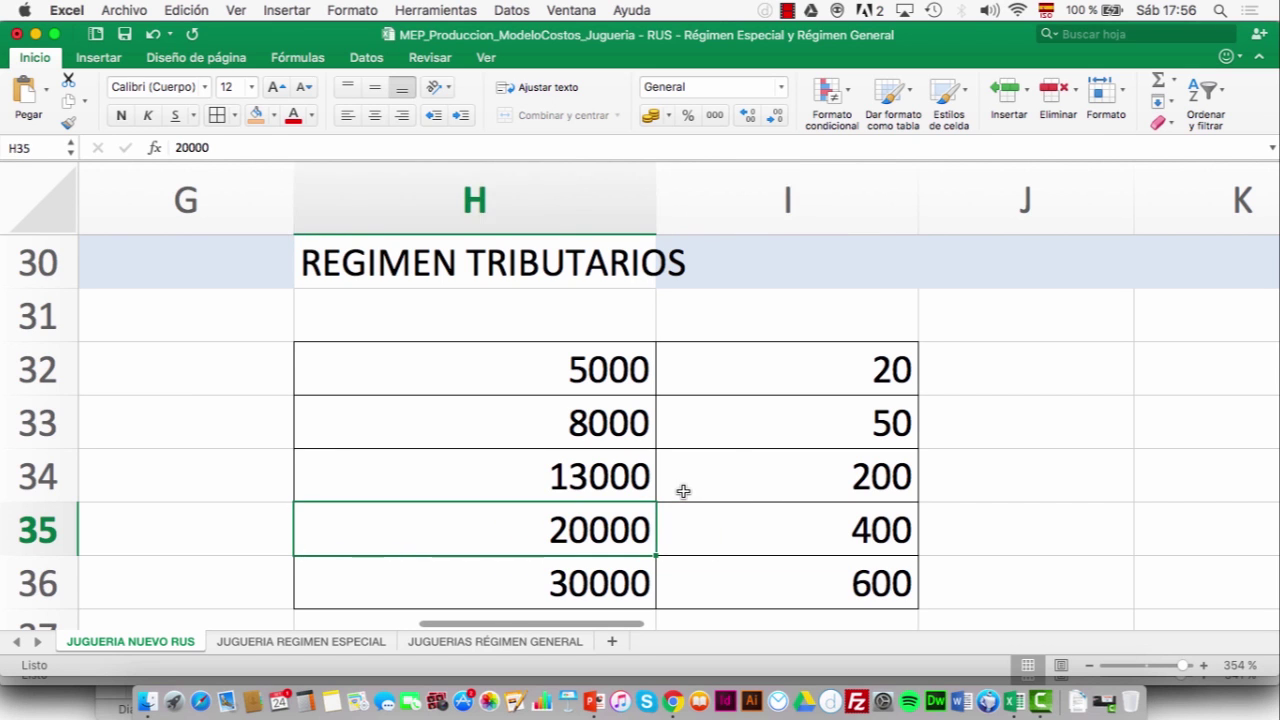
pyautogui.press('Up')
pyautogui.press('Up')
pyautogui.press('Up')
pyautogui.press('Up')
pyautogui.press('Right')
pyautogui.press('Right')
pyautogui.press('Right')
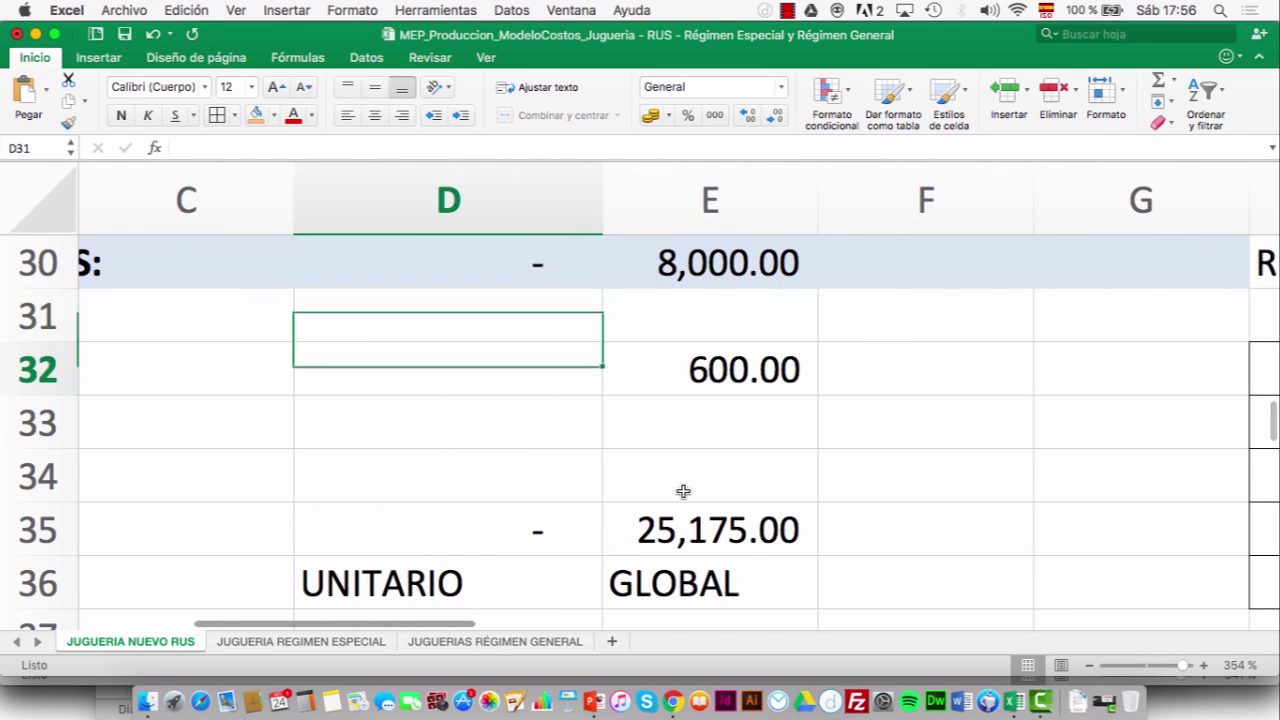
pyautogui.press('Left')
pyautogui.press('Left')
pyautogui.press('Right')
pyautogui.write('400')
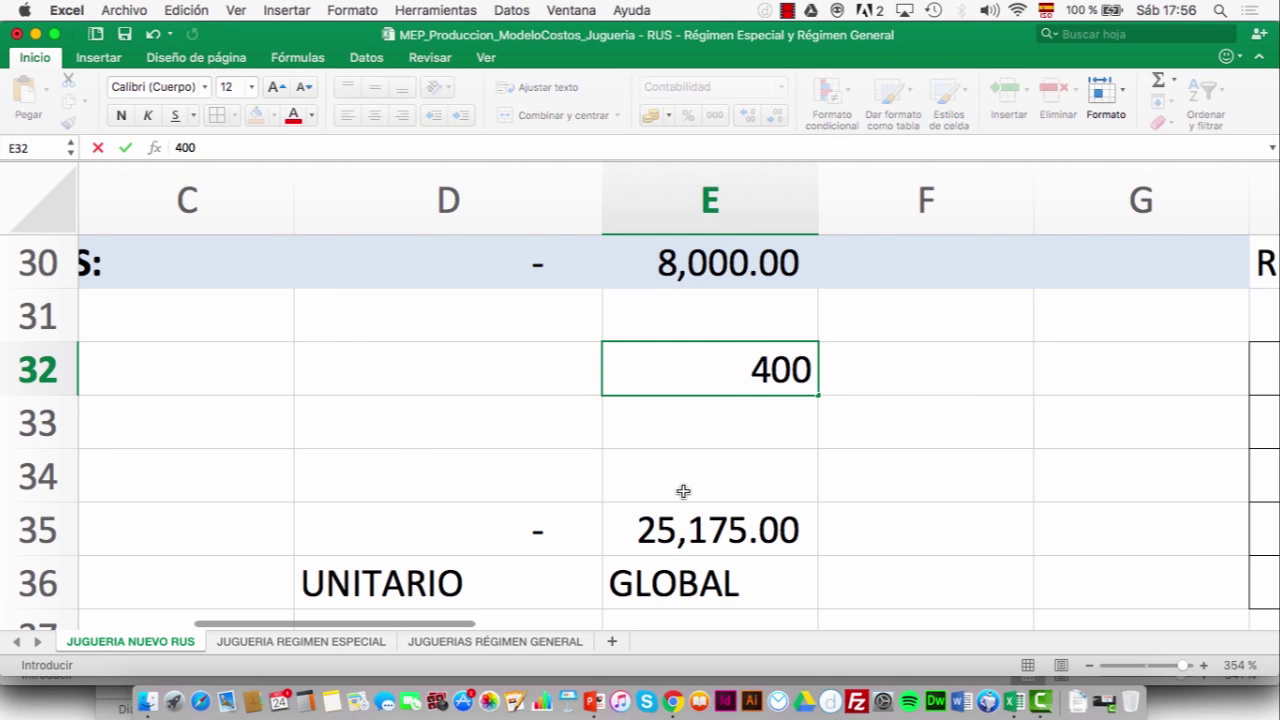
pyautogui.press('Return')
# - Check the global cost total in E35 and the profit formula in the yellow cell E39
pyautogui.press('Down')
pyautogui.press('Down')
pyautogui.press('Down')
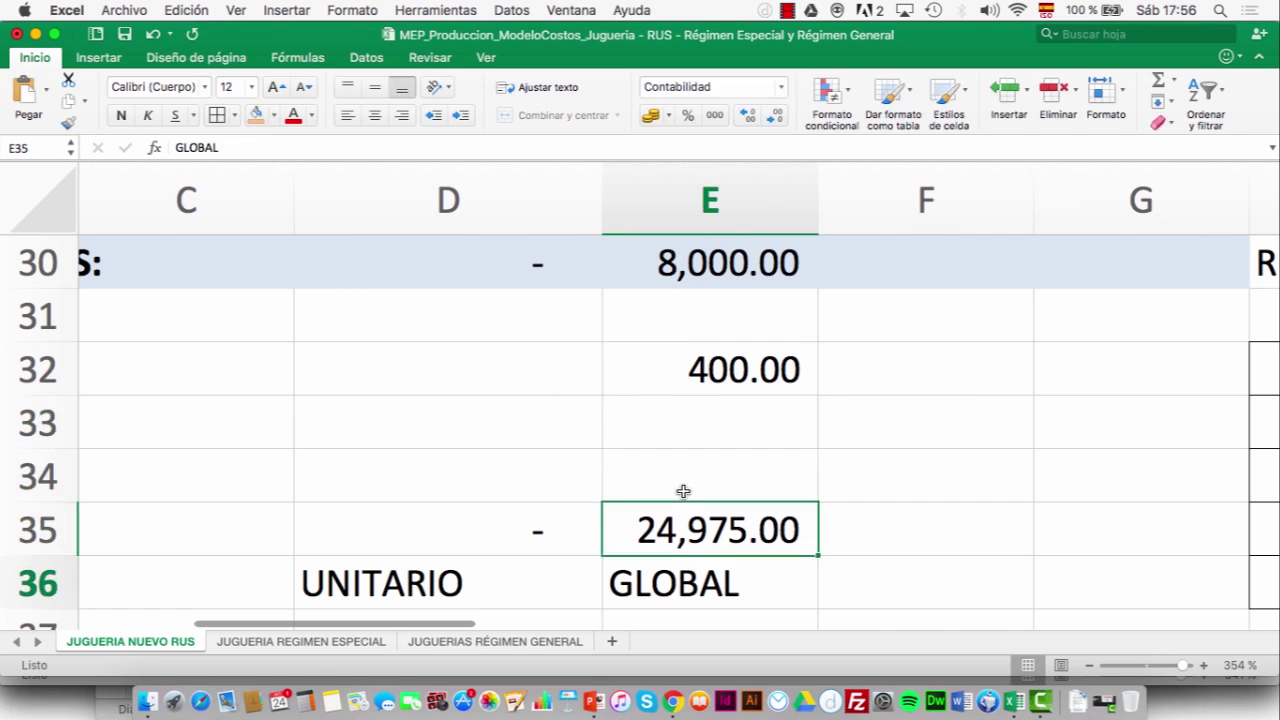
pyautogui.press('Down')
pyautogui.press('Down')
pyautogui.press('Down')
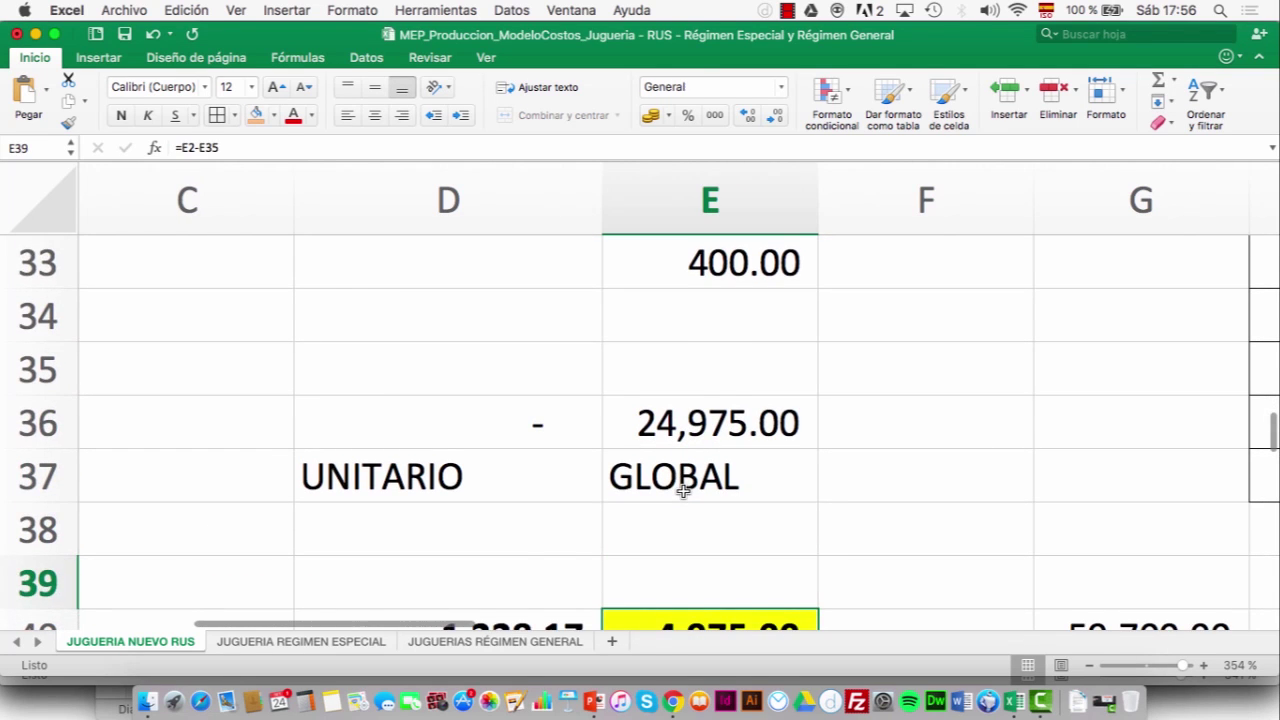
pyautogui.press('Down')
pyautogui.press('Down')
pyautogui.press('Up')
pyautogui.press('Up')
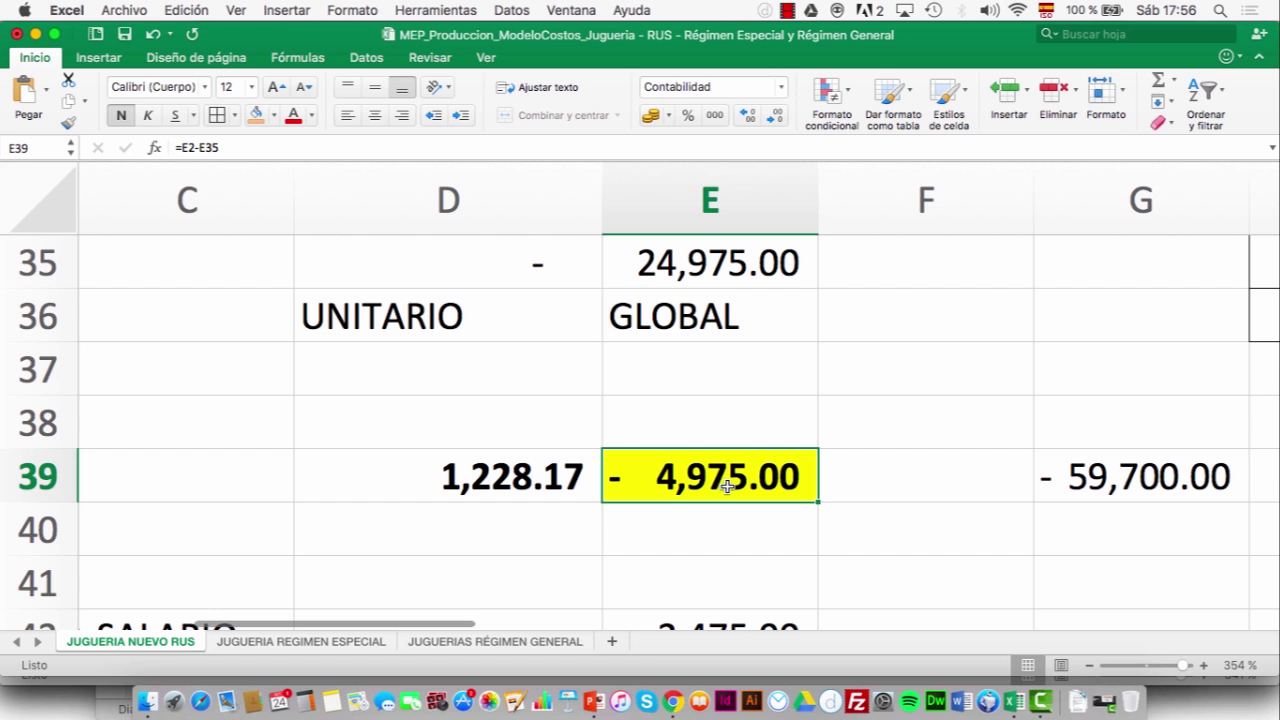
# - Compare the profit in E39 with the monthly income in E2 and the linked Utilidad value in G2
pyautogui.scroll(3, 729, 487)
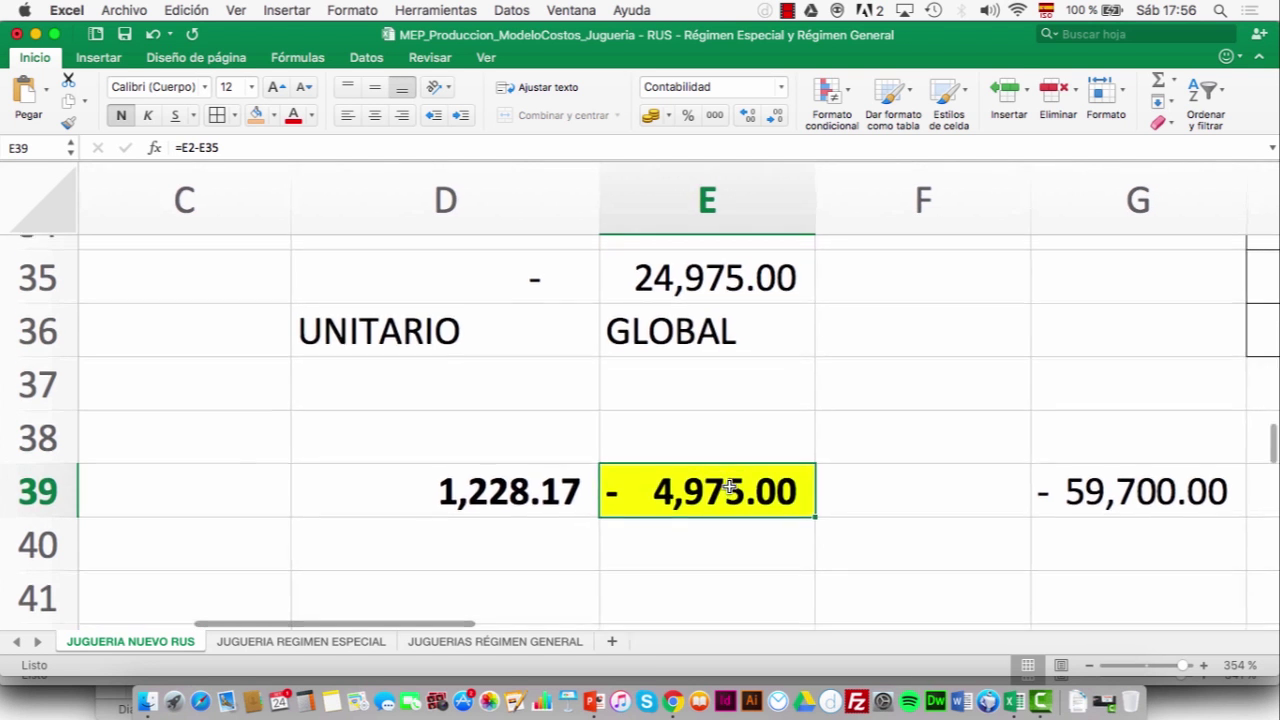
pyautogui.scroll(10, 729, 487)
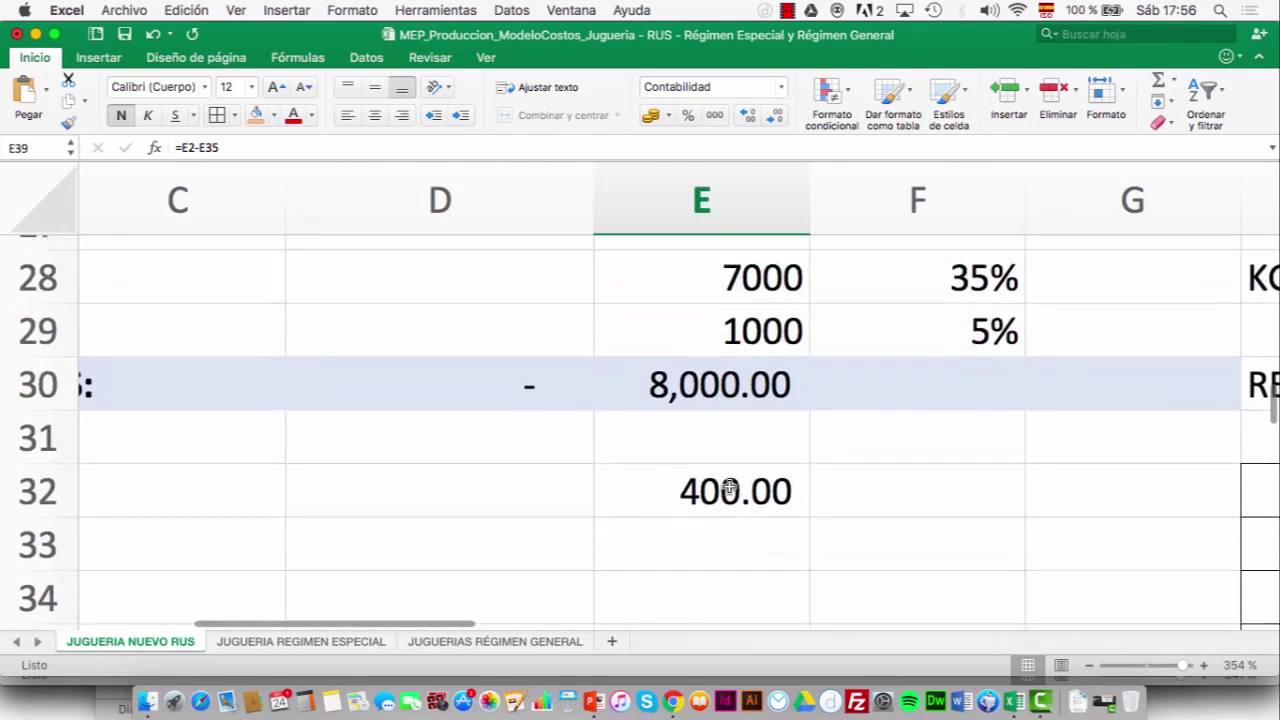
pyautogui.scroll(3, 729, 487)
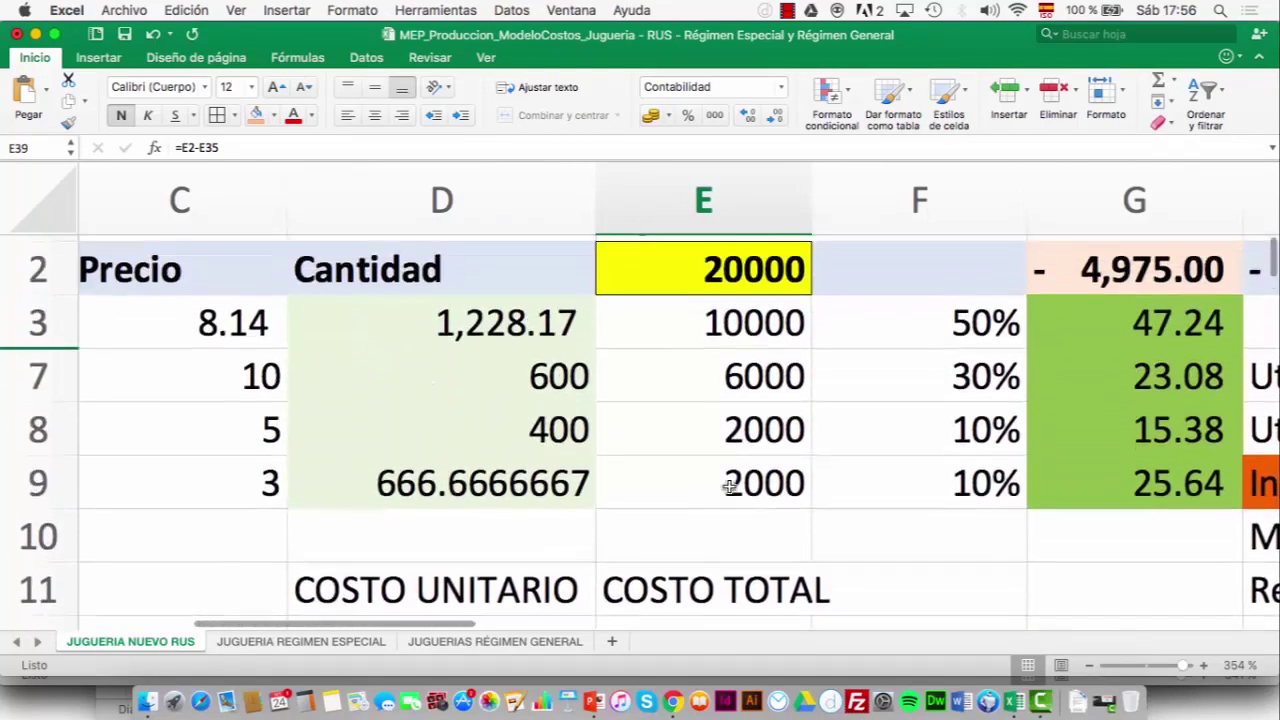
pyautogui.scroll(-6, 729, 487)
pyautogui.scroll(-10, 729, 487)
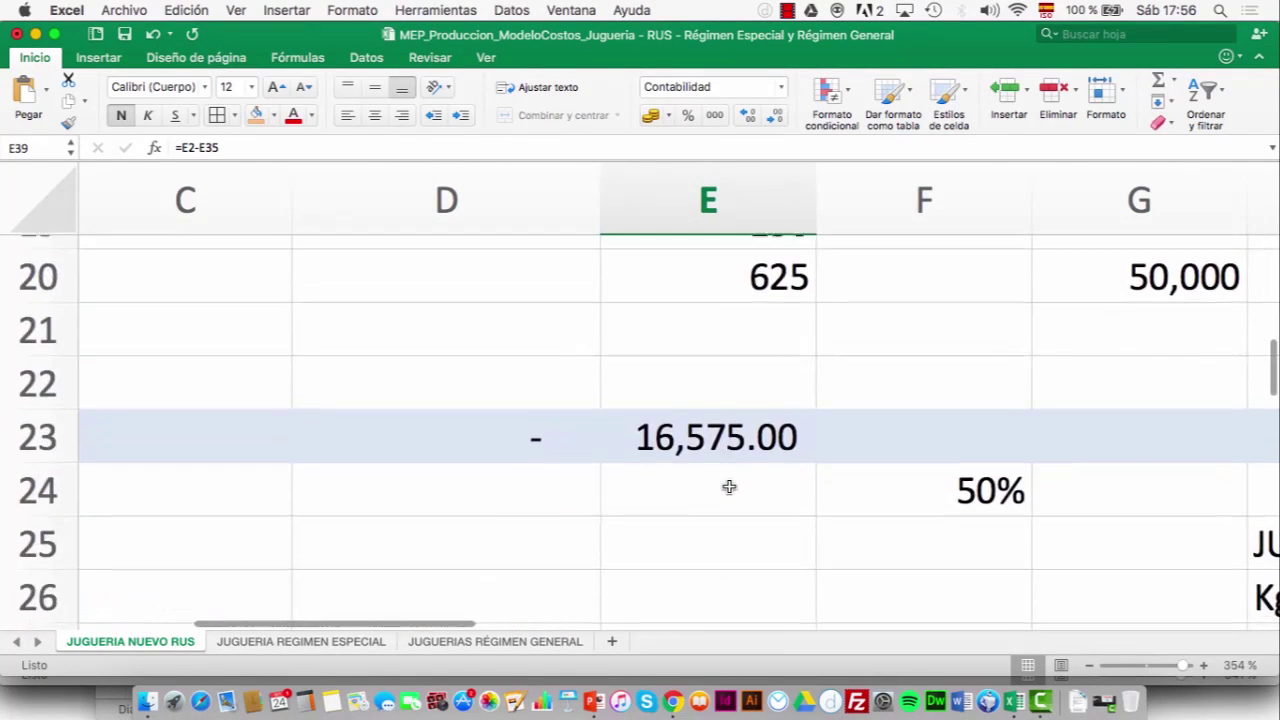
pyautogui.scroll(-2, 729, 487)
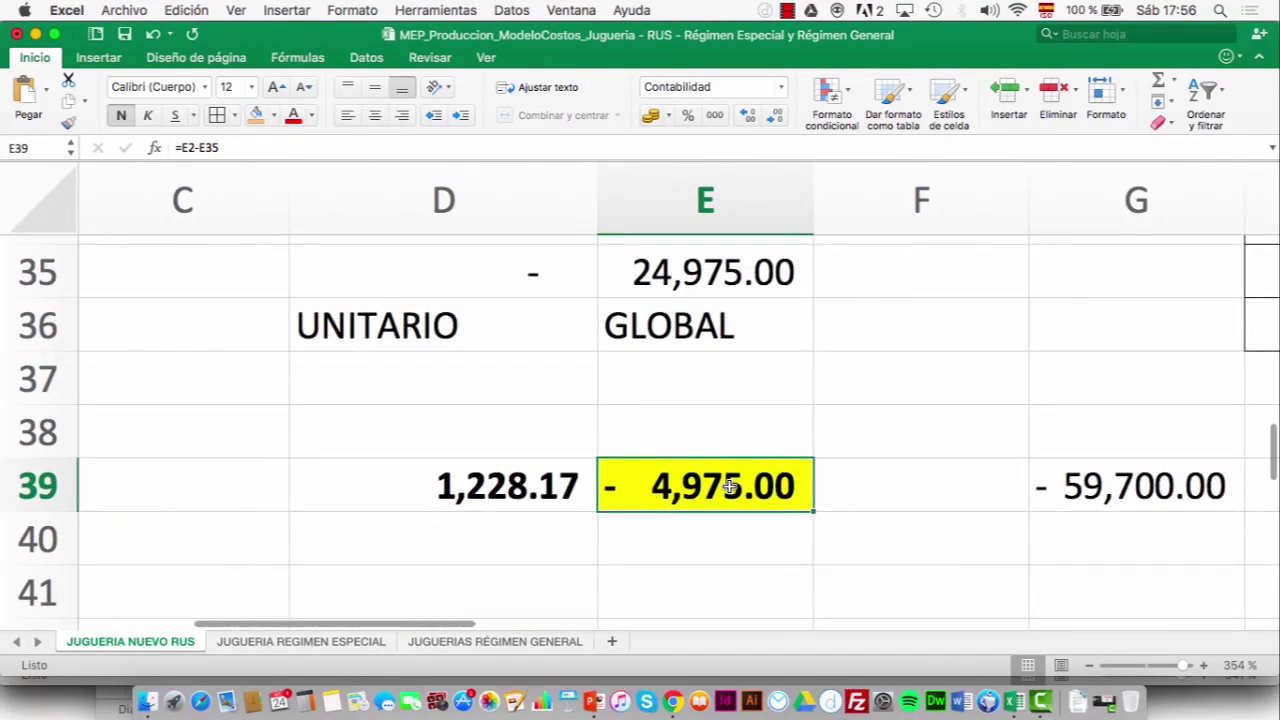
pyautogui.scroll(15, 729, 487)
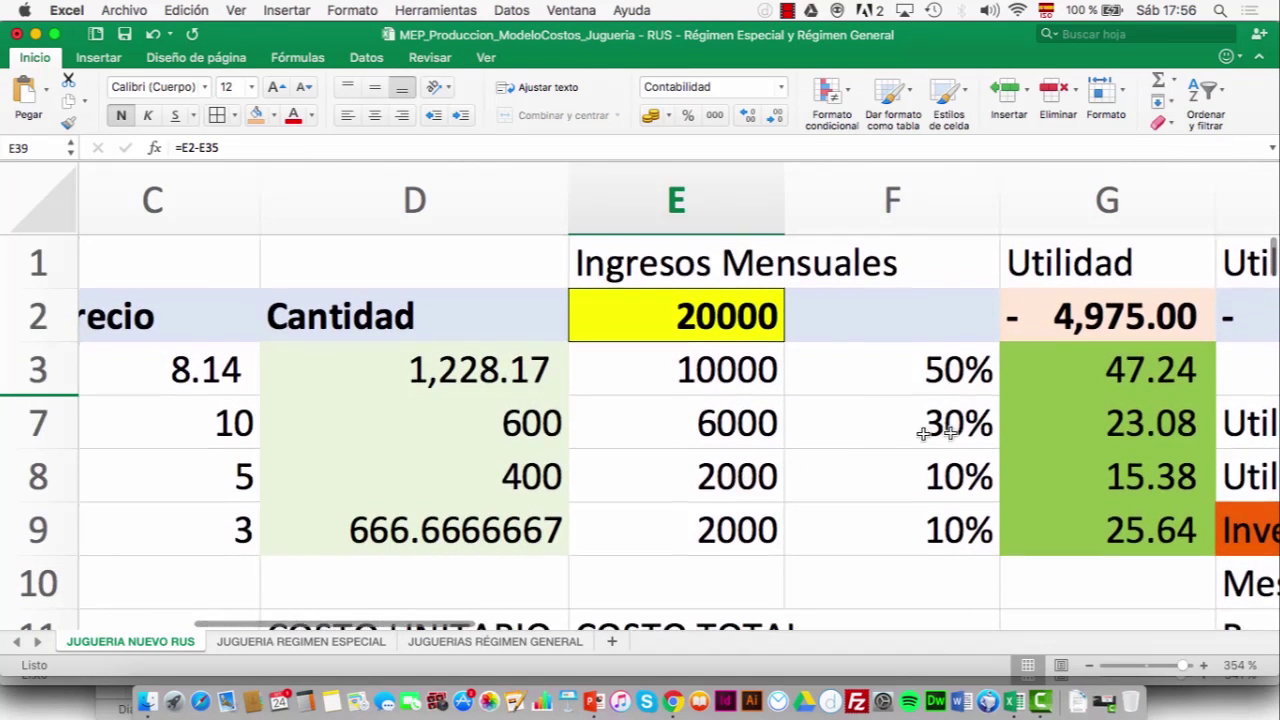
pyautogui.click(1056, 326)
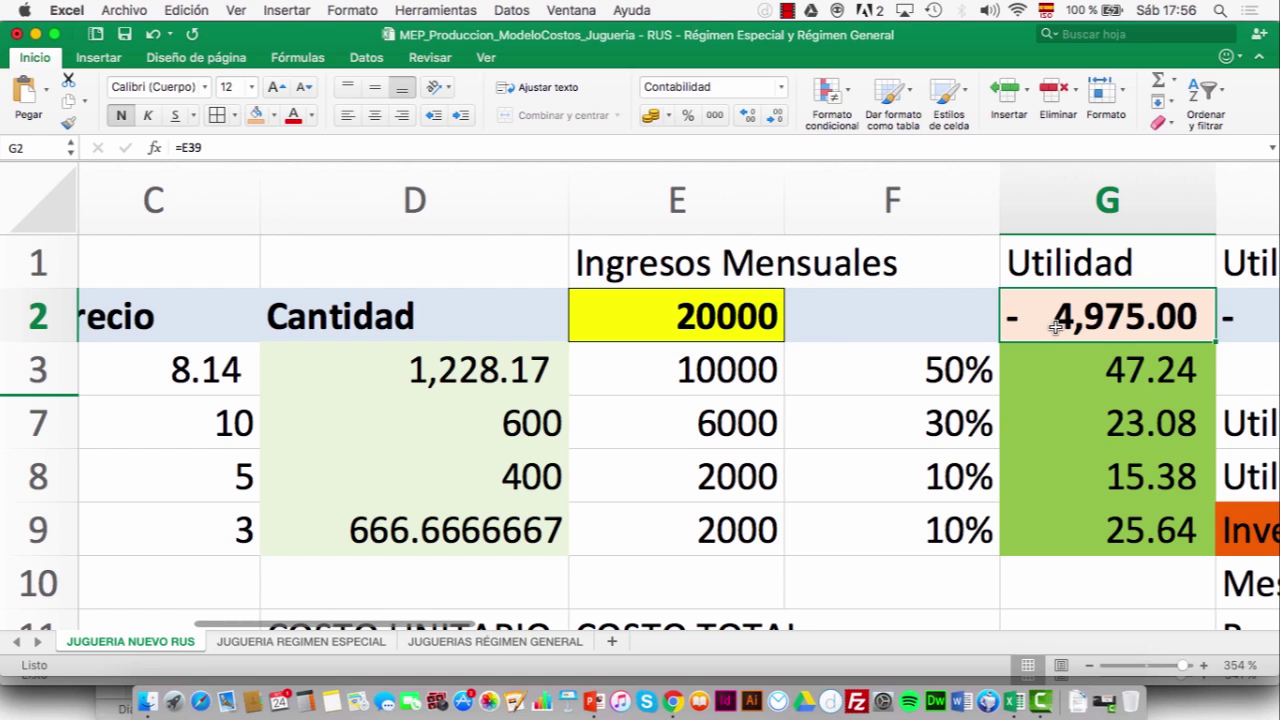
pyautogui.press('Left')
pyautogui.press('Left')
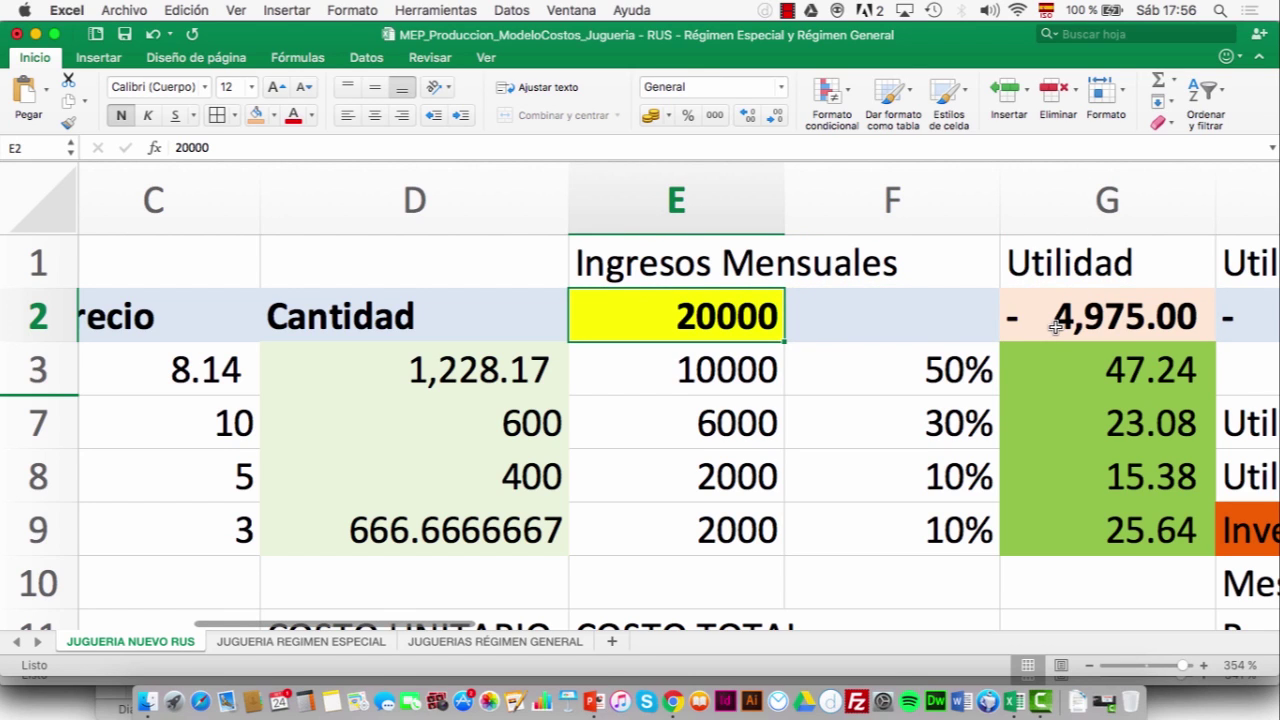
pyautogui.press('Right')
pyautogui.press('Right')
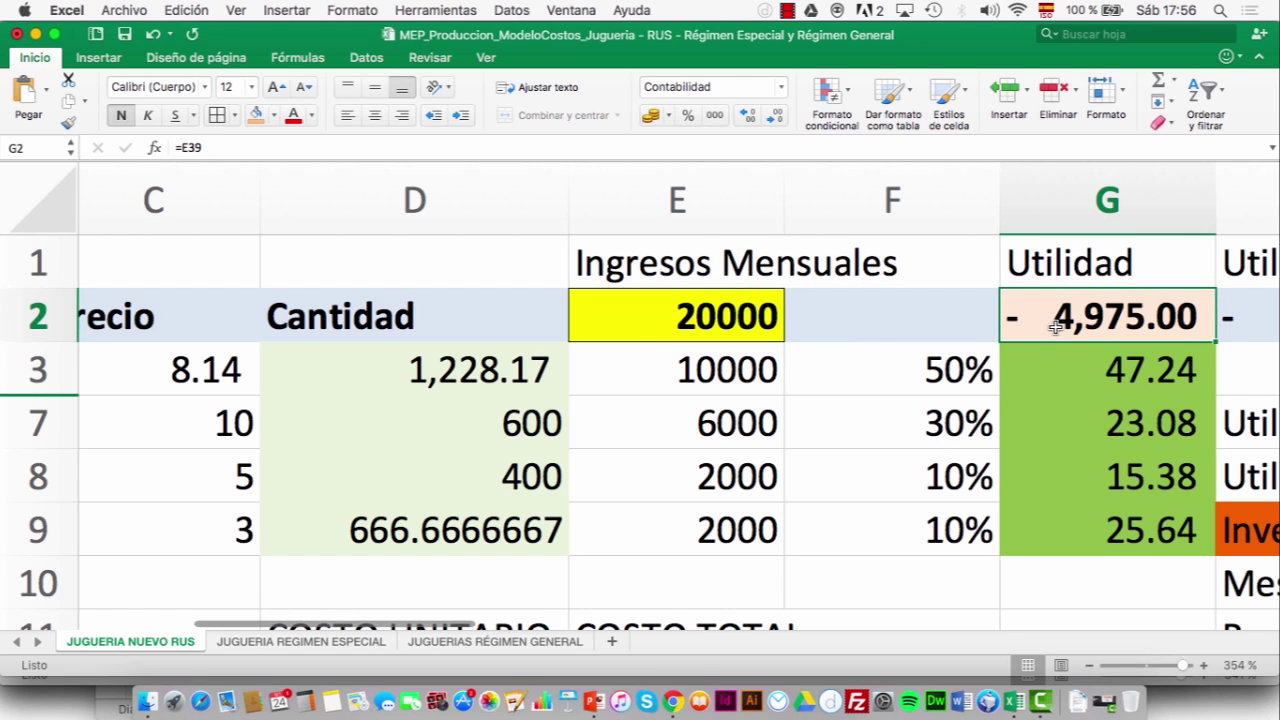
# - Try monthly incomes (Ingresos Mensuales) of 25000 and 27000 in cell E2
pyautogui.press('Left')
pyautogui.press('Left')
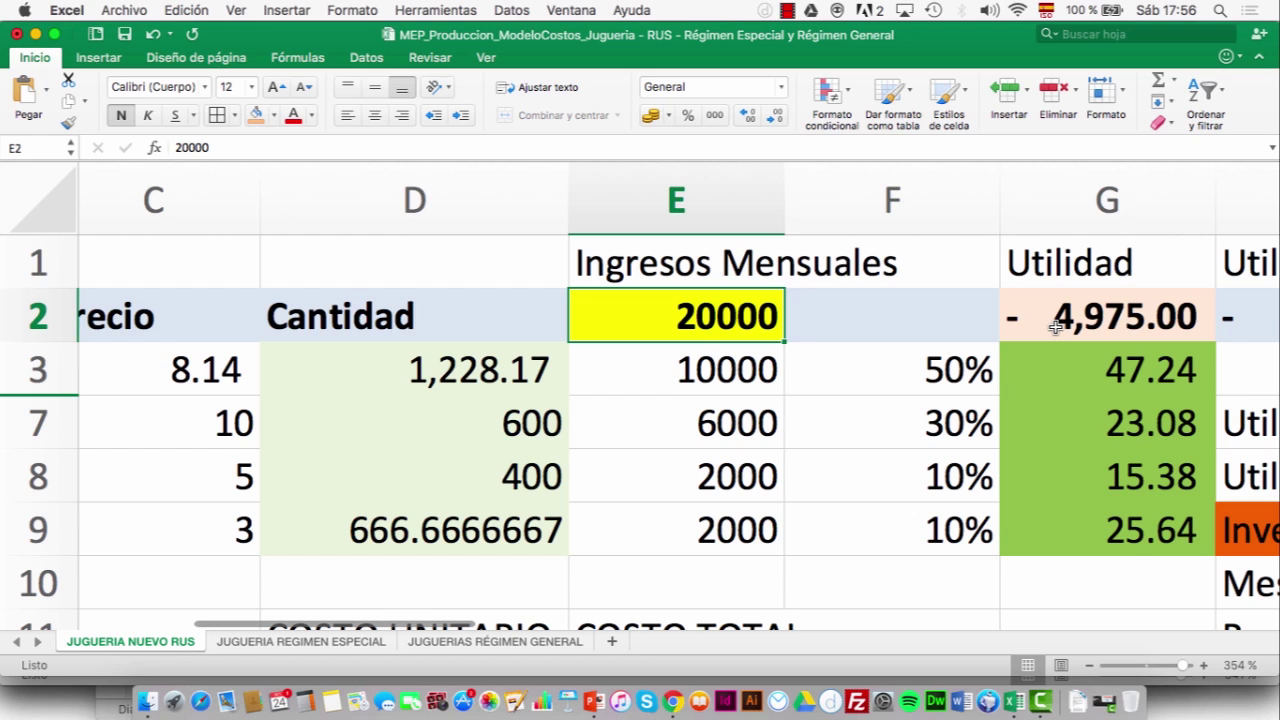
pyautogui.write('25000')
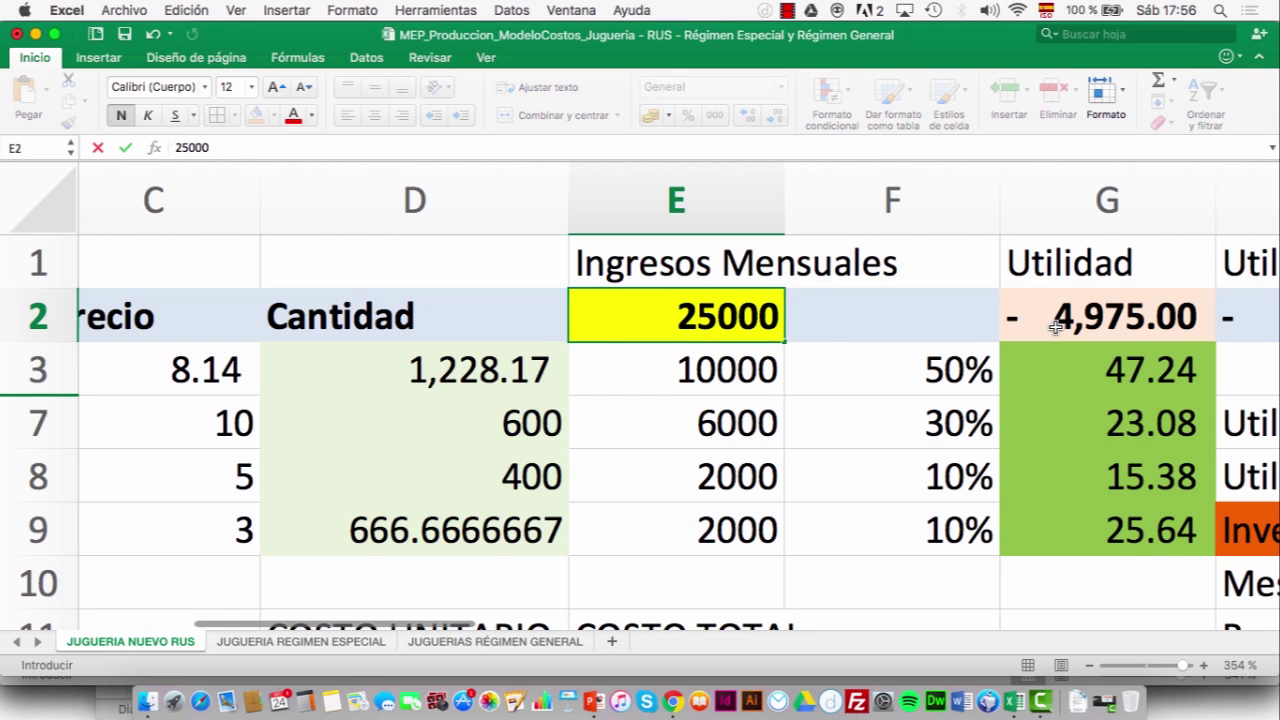
pyautogui.press('Return')
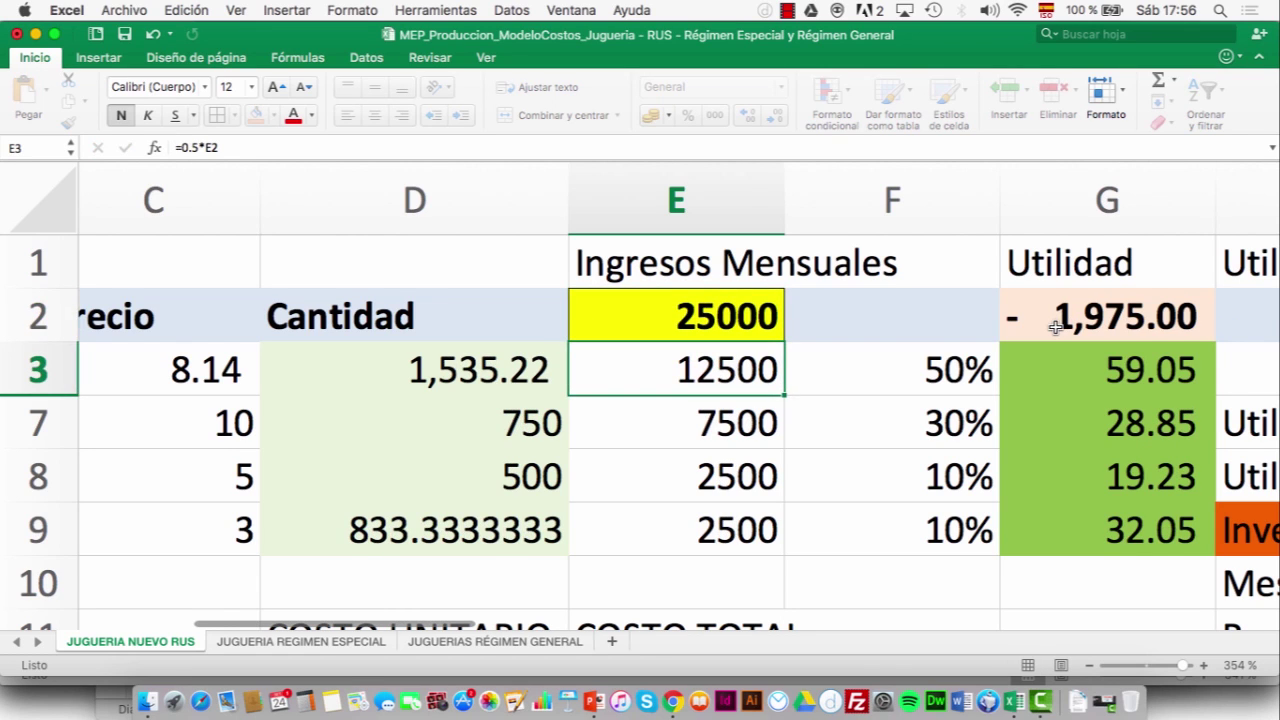
pyautogui.press('Up')
pyautogui.write('27000')
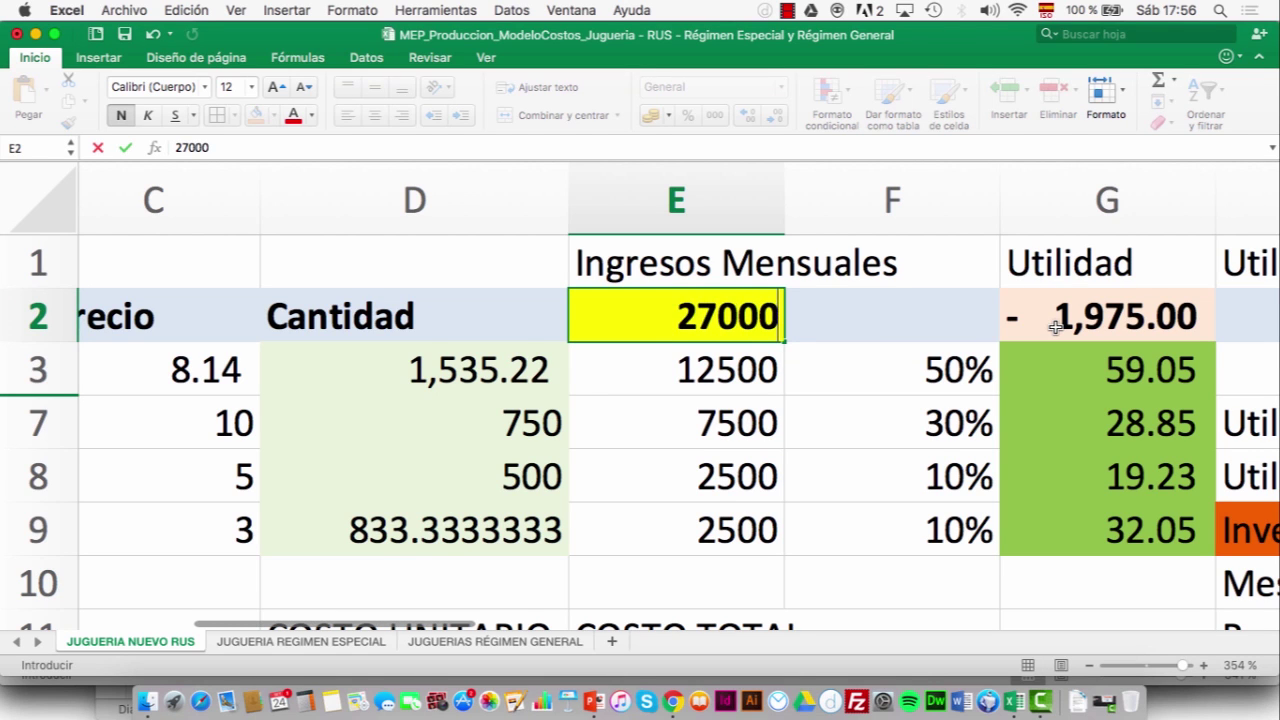
pyautogui.press('Return')
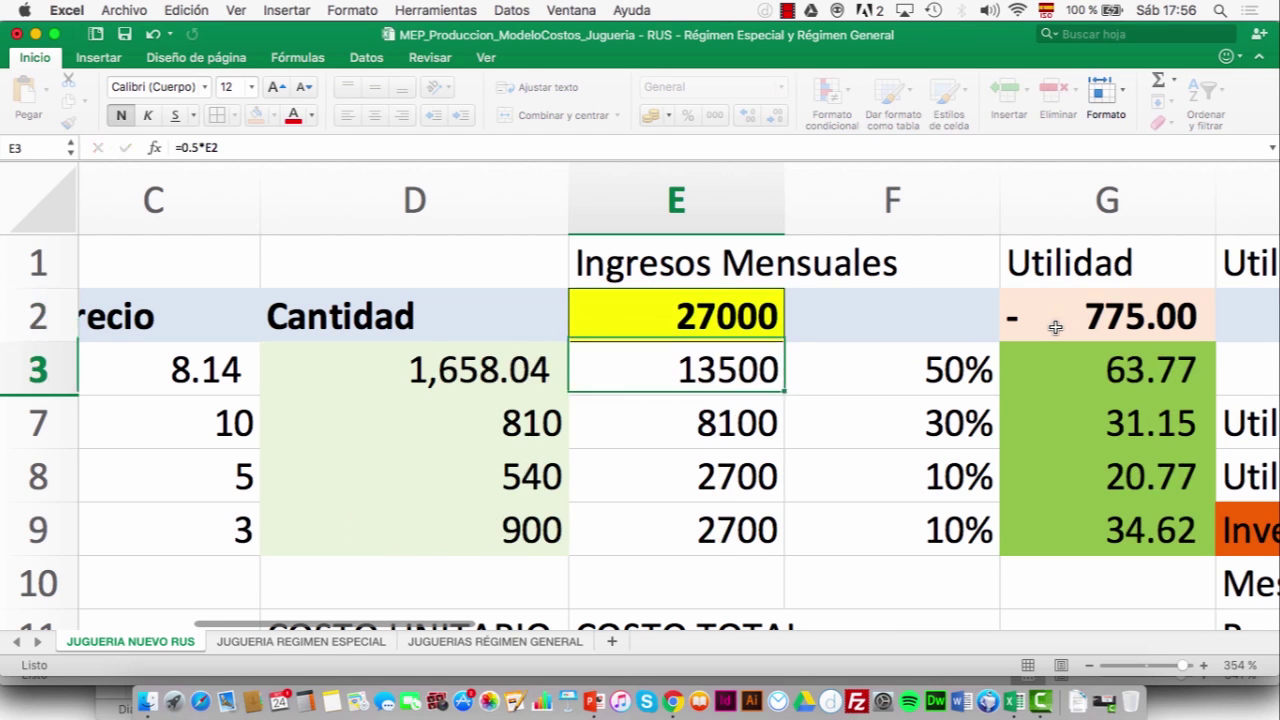
# - Try monthly incomes of 29000 and 28000 in cell E2 to narrow down the break-even point
pyautogui.press('Up')
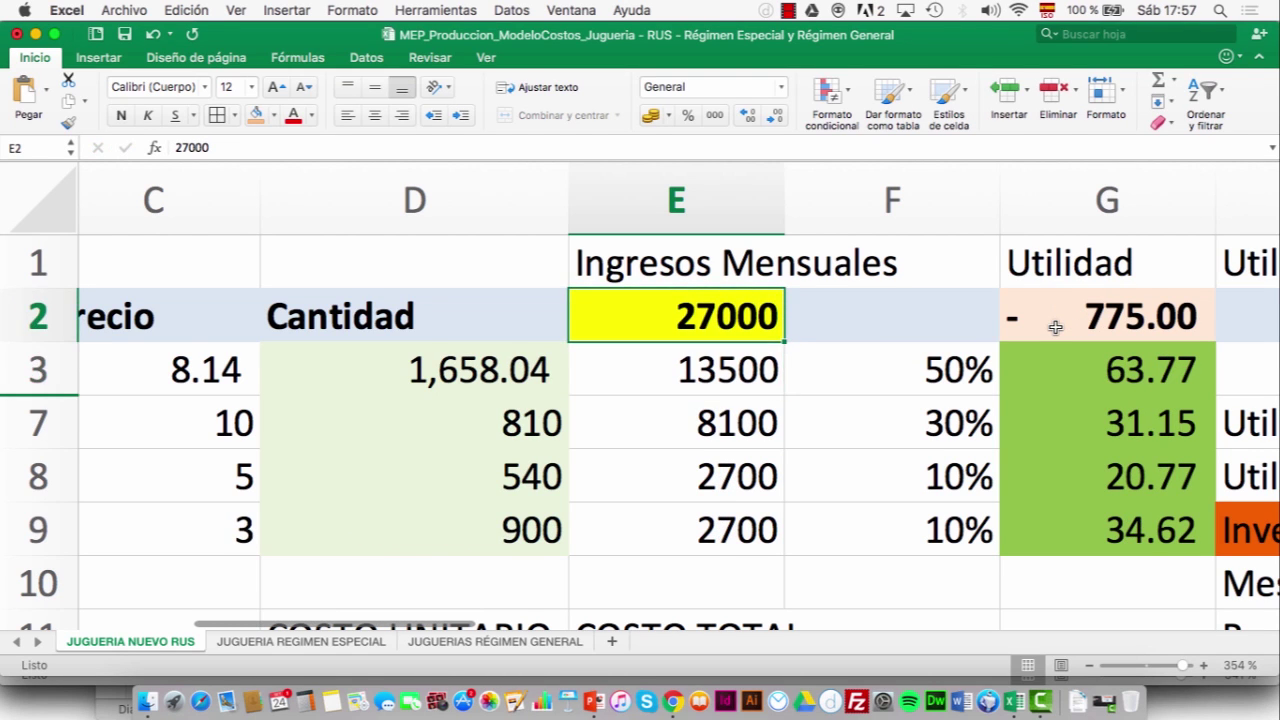
pyautogui.write('90')
pyautogui.press('BackSpace')
pyautogui.press('BackSpace')
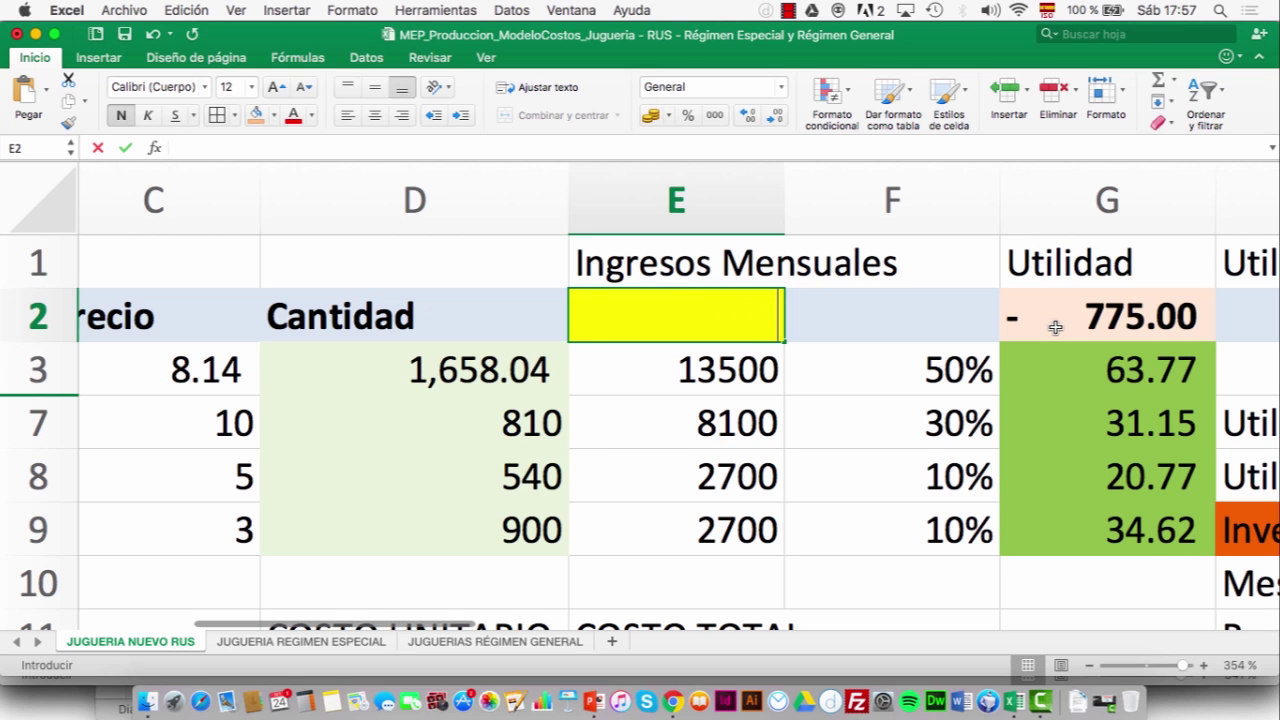
pyautogui.write('29000')
pyautogui.press('Return')
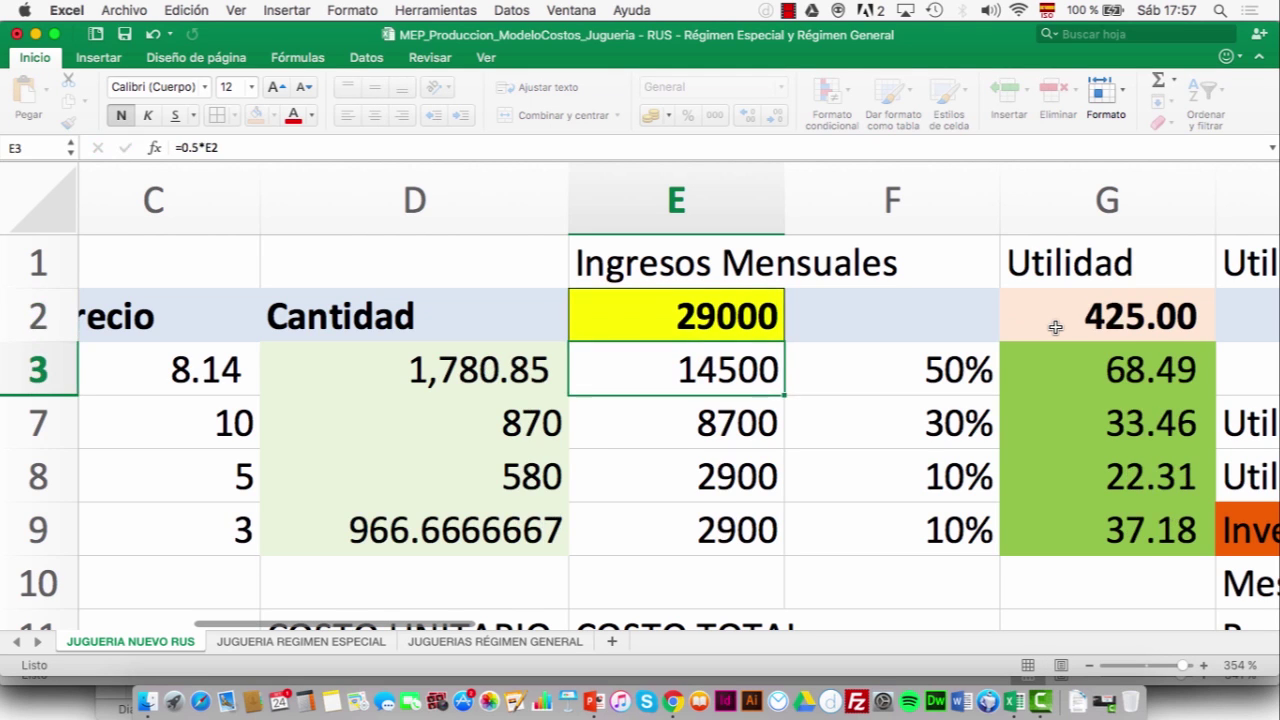
pyautogui.press('Up')
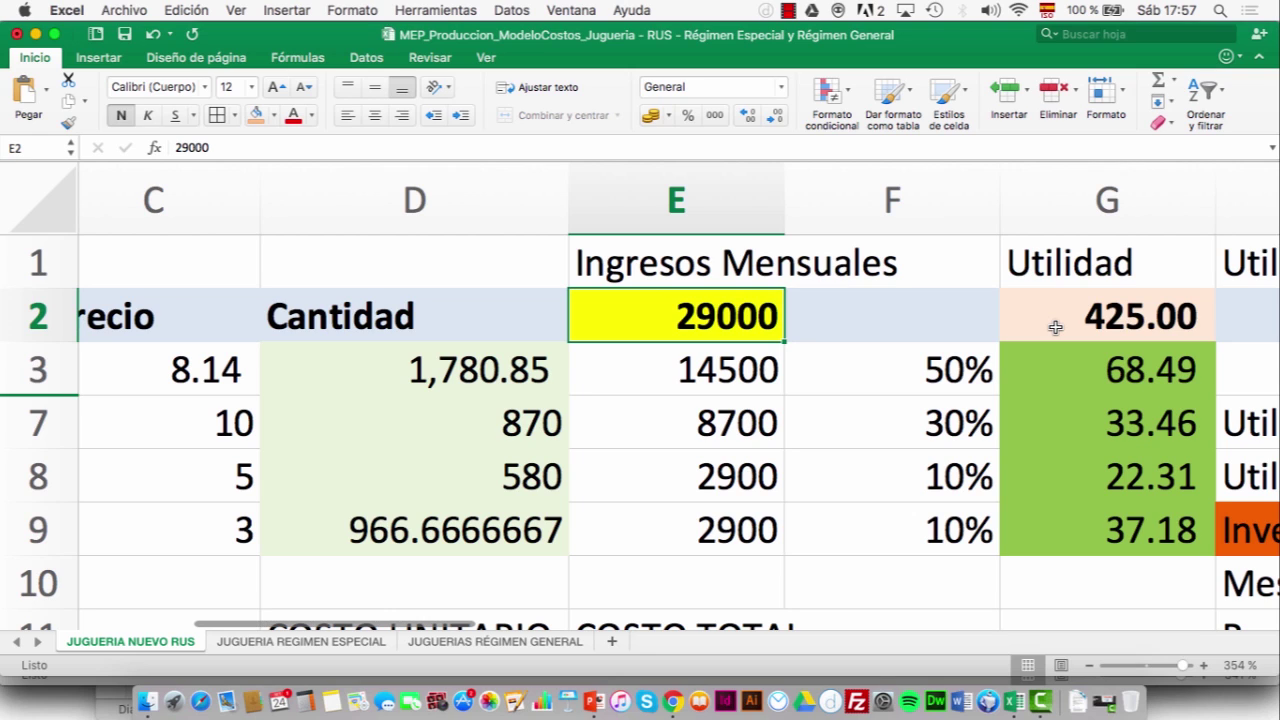
pyautogui.write('2')
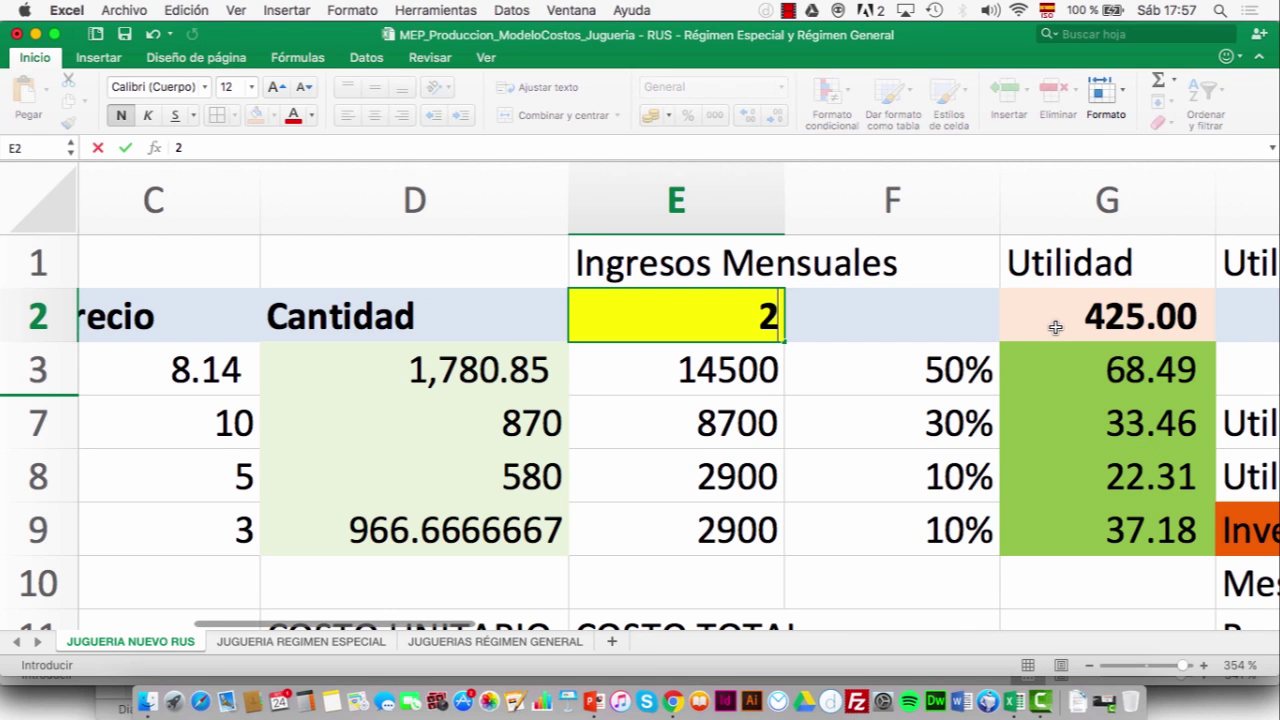
pyautogui.write('8000')
pyautogui.press('Return')
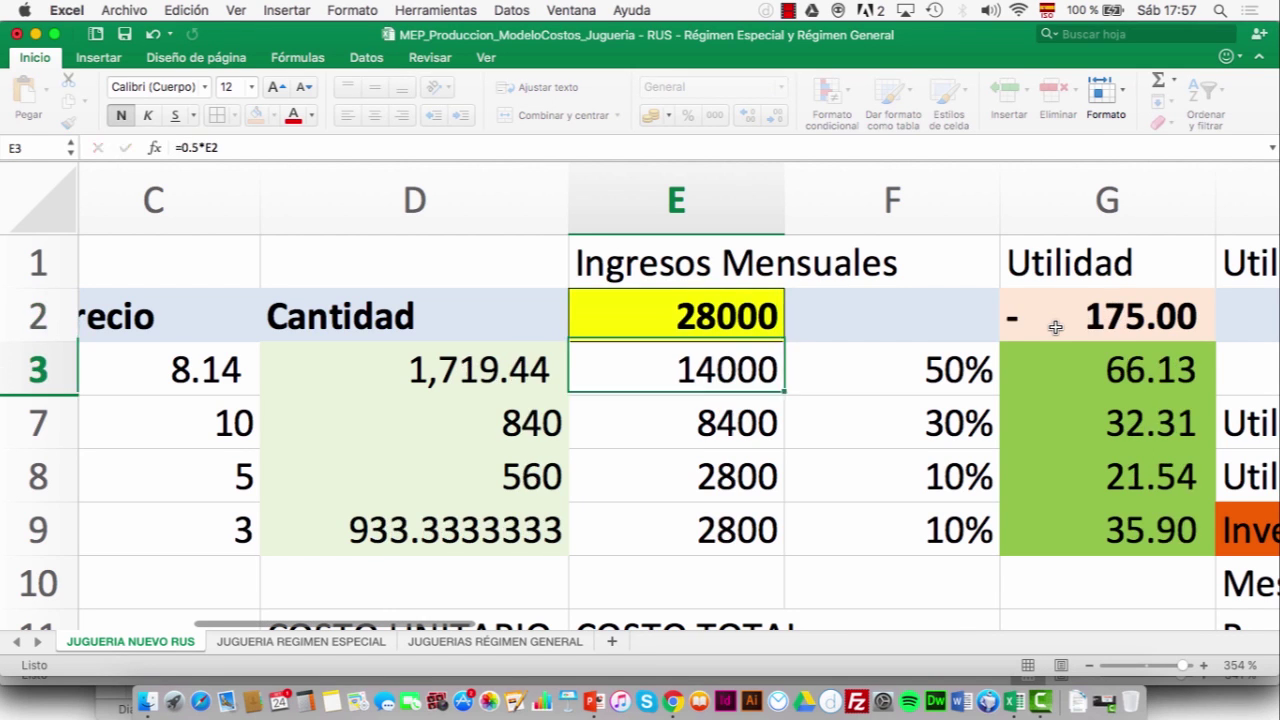
# - Set the monthly income in cell E2 to 28300
pyautogui.press('Up')
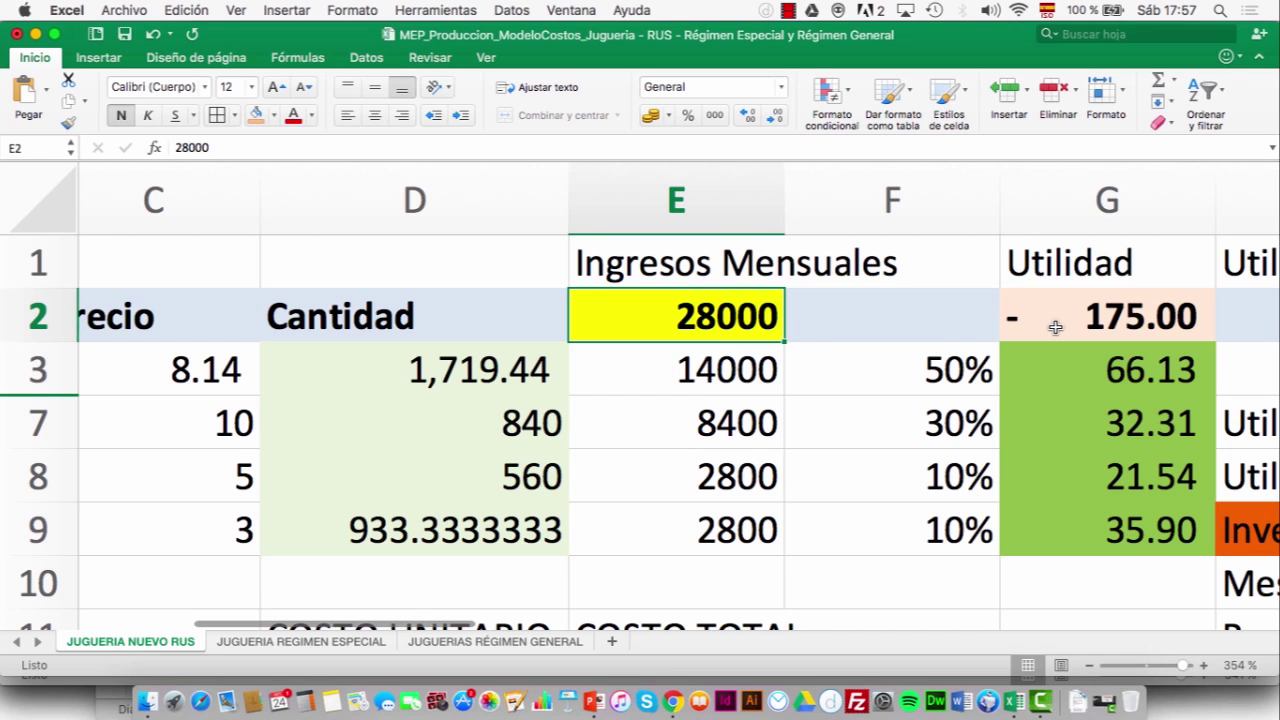
pyautogui.write('28300')
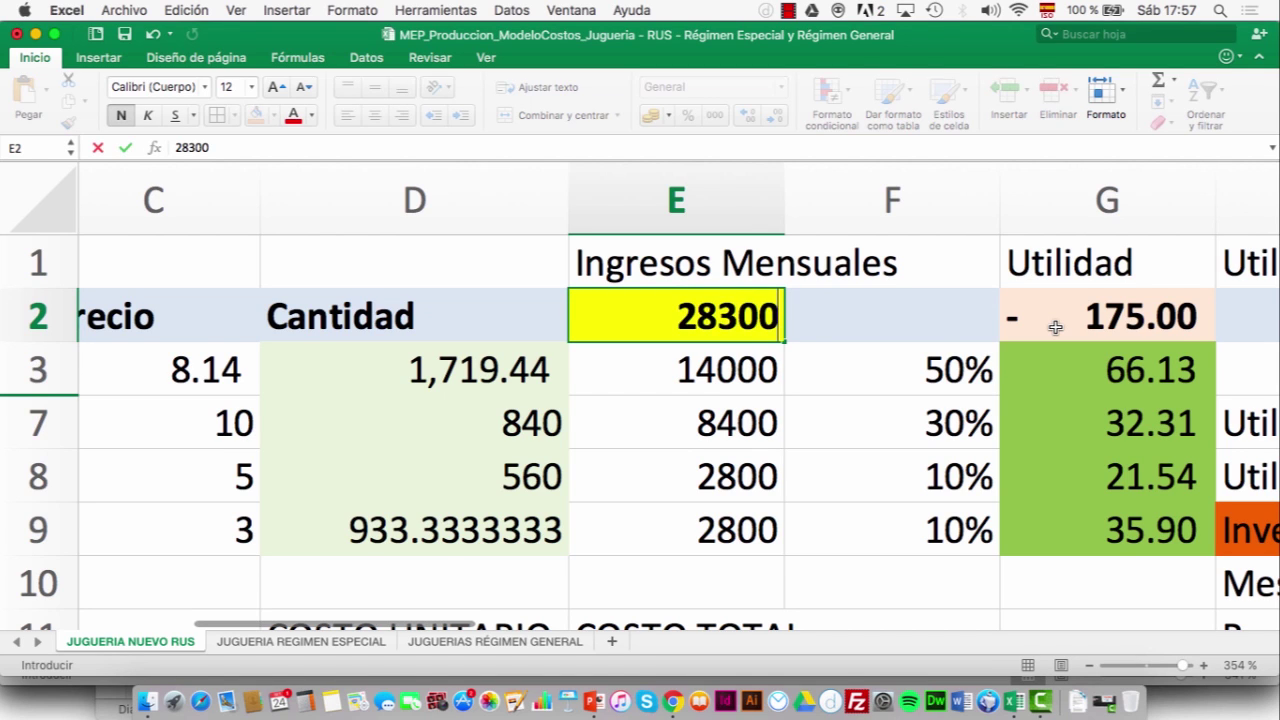
pyautogui.press('Return')
pyautogui.press('Up')
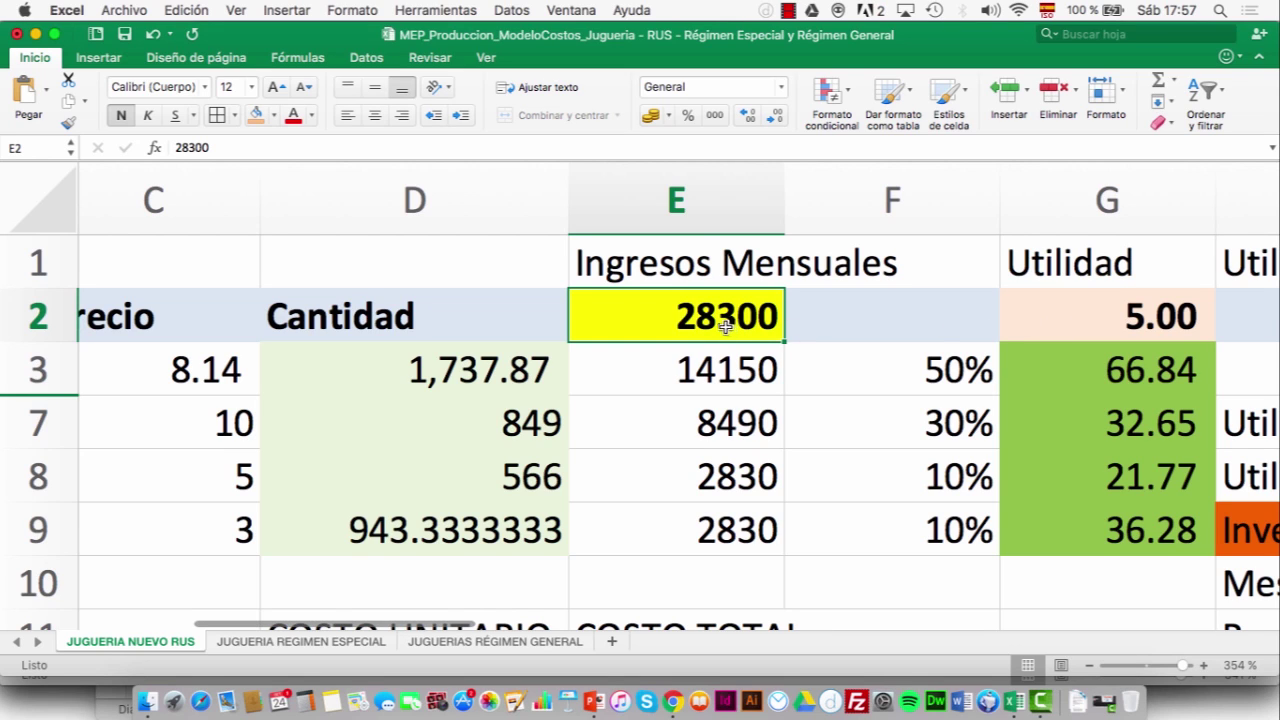
# - Try a monthly income (Ingresos Mensuales) of 28290 in cell E2
pyautogui.doubleClick(726, 320)
pyautogui.moveTo(718, 318); pyautogui.dragTo(779, 322)
pyautogui.write('290')
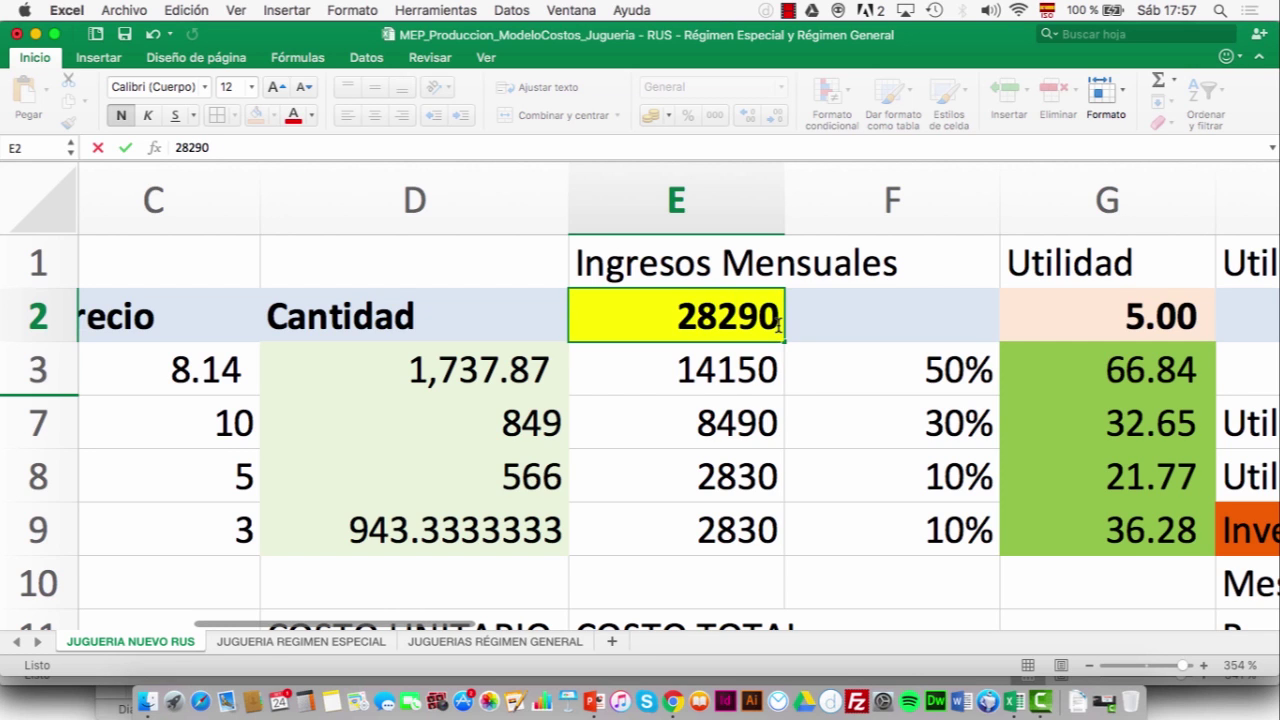
pyautogui.press('Return')
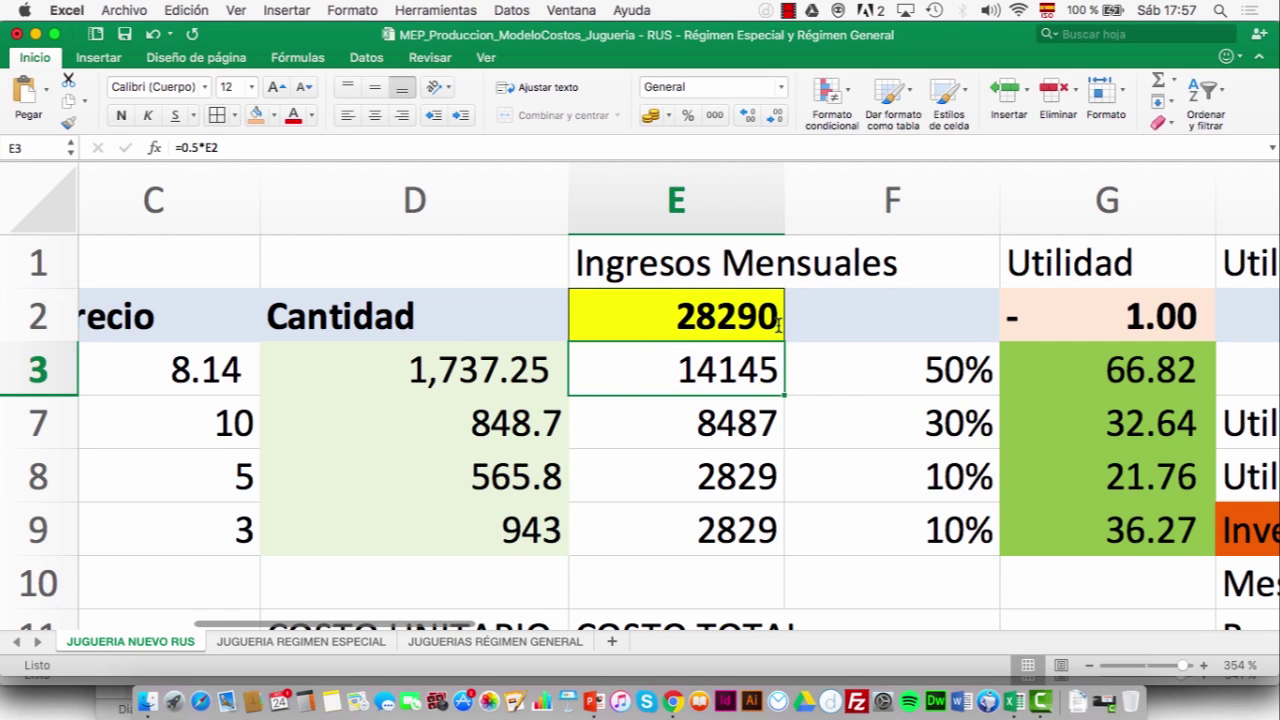
# - Try a monthly income of 28293 in cell E2 to bring the profit closer to zero
pyautogui.press('Up')
pyautogui.doubleClick(770, 318)
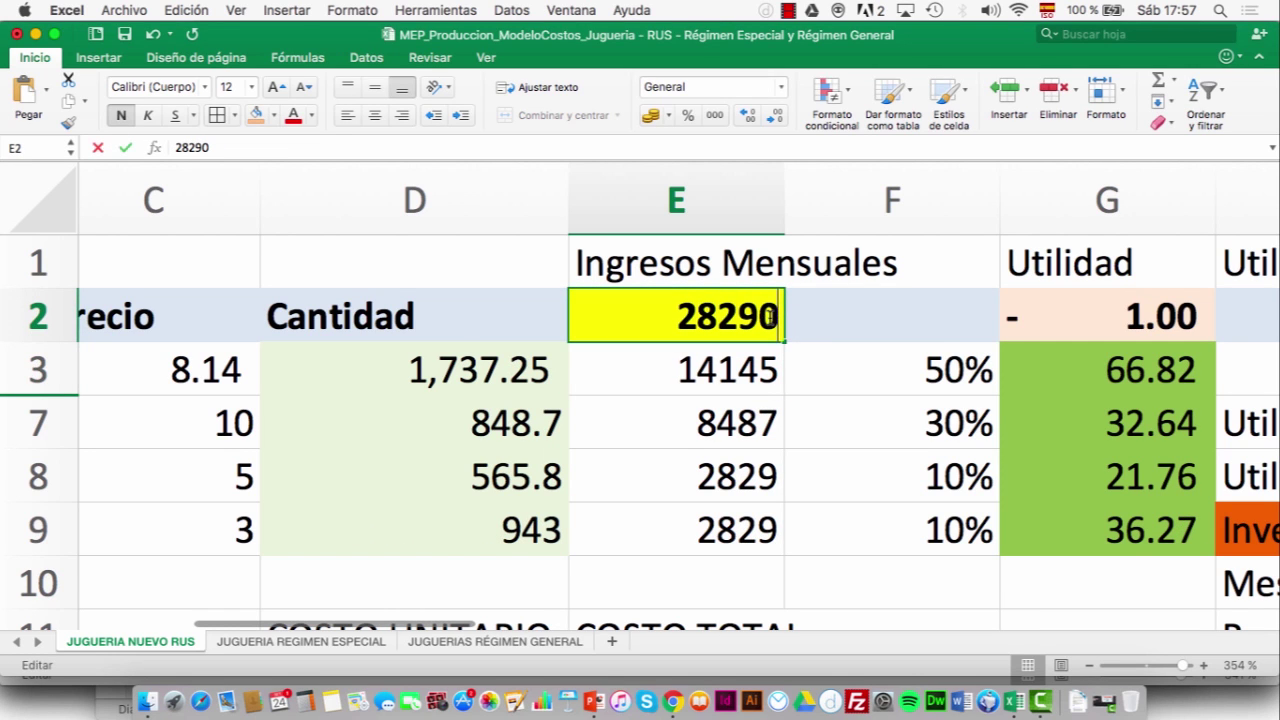
pyautogui.moveTo(760, 318); pyautogui.dragTo(779, 318)
pyautogui.write('3')
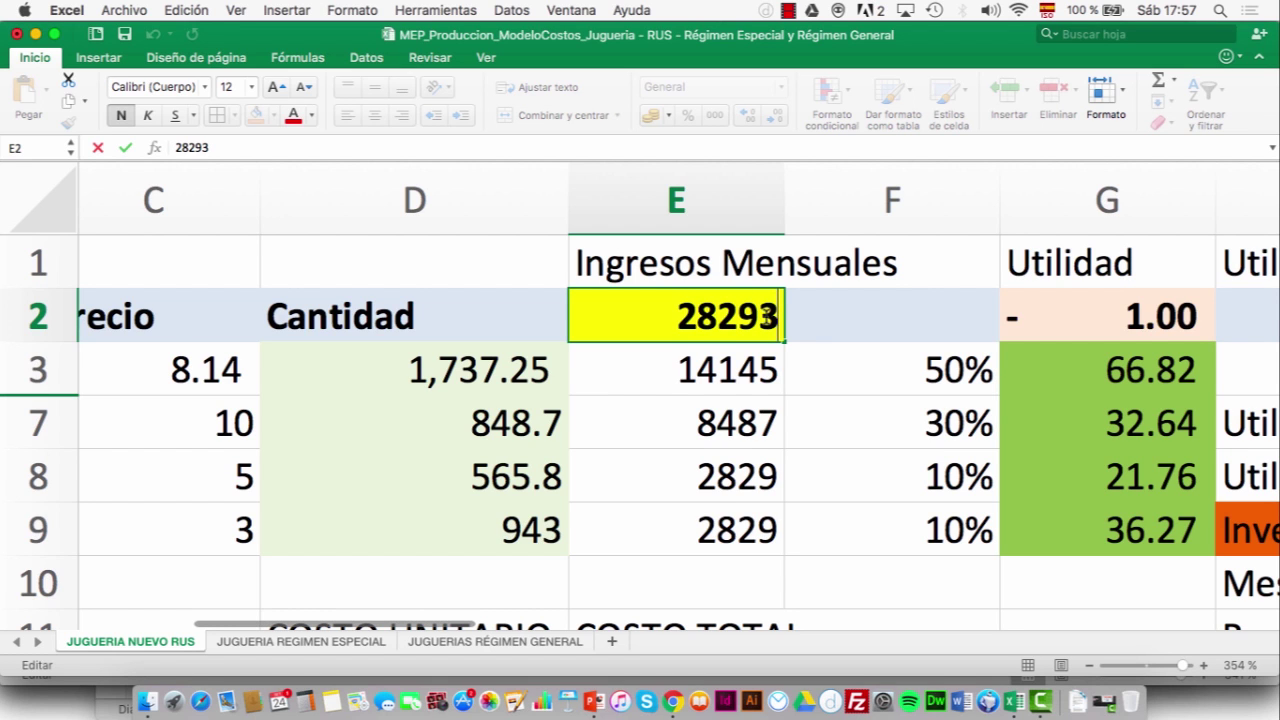
pyautogui.press('Return')
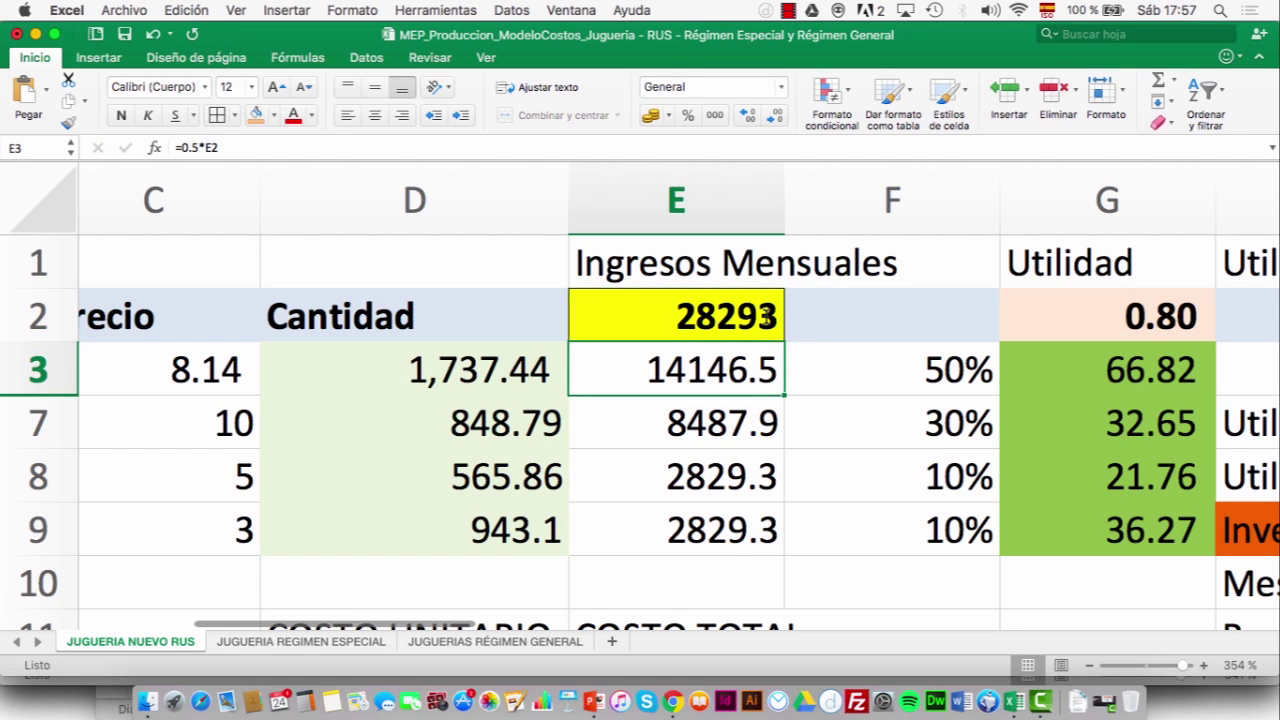
# - Set the monthly income in cell E2 to 28292 as the break-even value
pyautogui.click(766, 318)
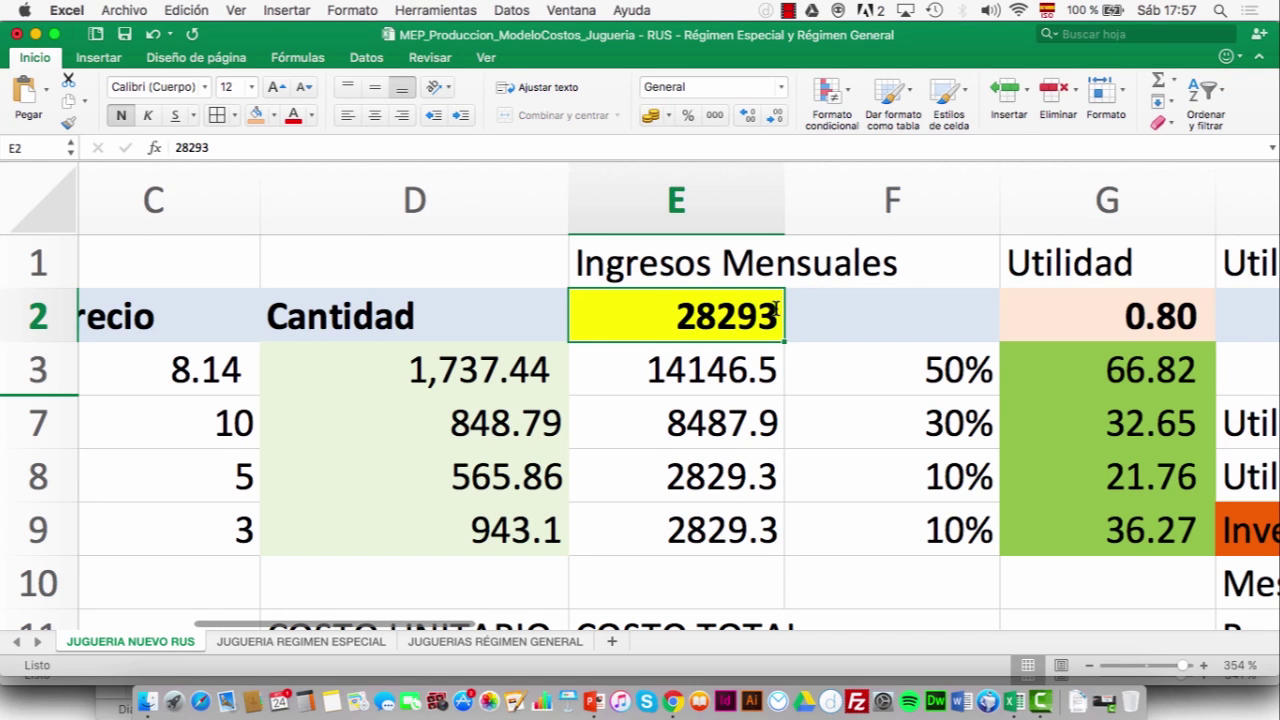
pyautogui.doubleClick(773, 310)
pyautogui.press('BackSpace')
pyautogui.write('2')
pyautogui.press('Return')
pyautogui.click(773, 310)
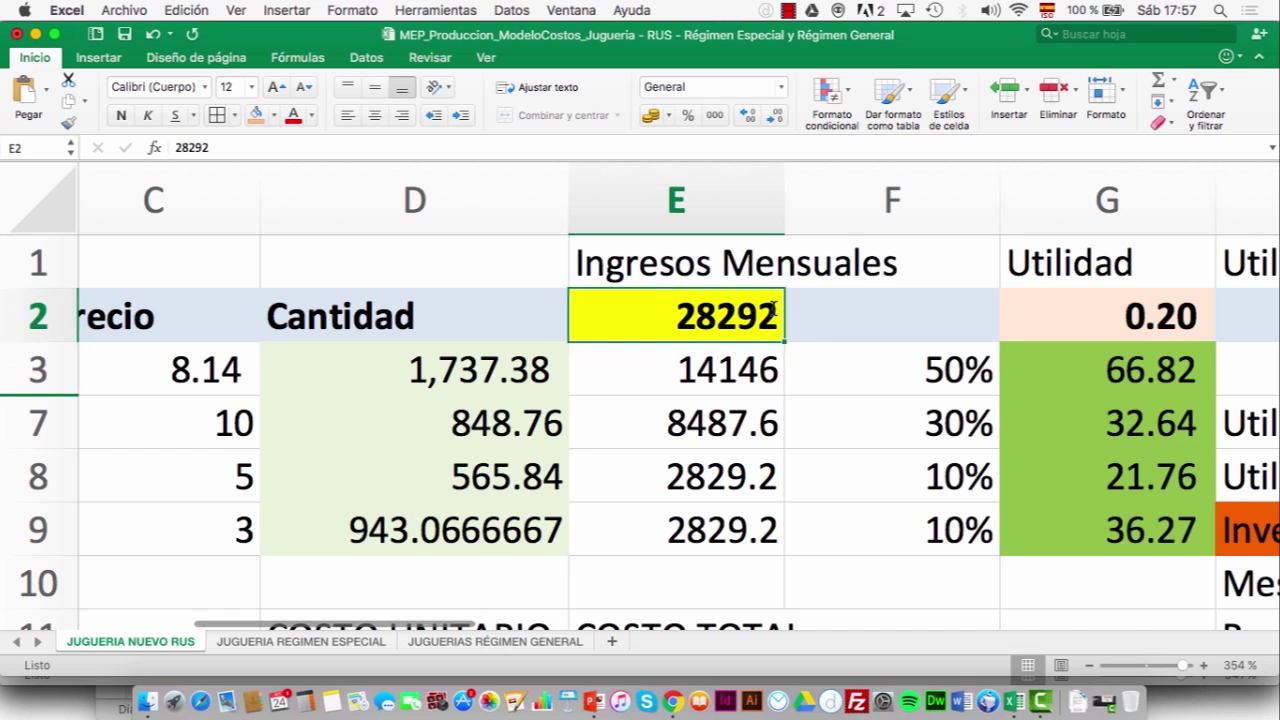
# - Check the Utilidad in G2, the monthly juice quantity in D3 and the daily juice units in A3
pyautogui.press('Right')
pyautogui.press('Right')
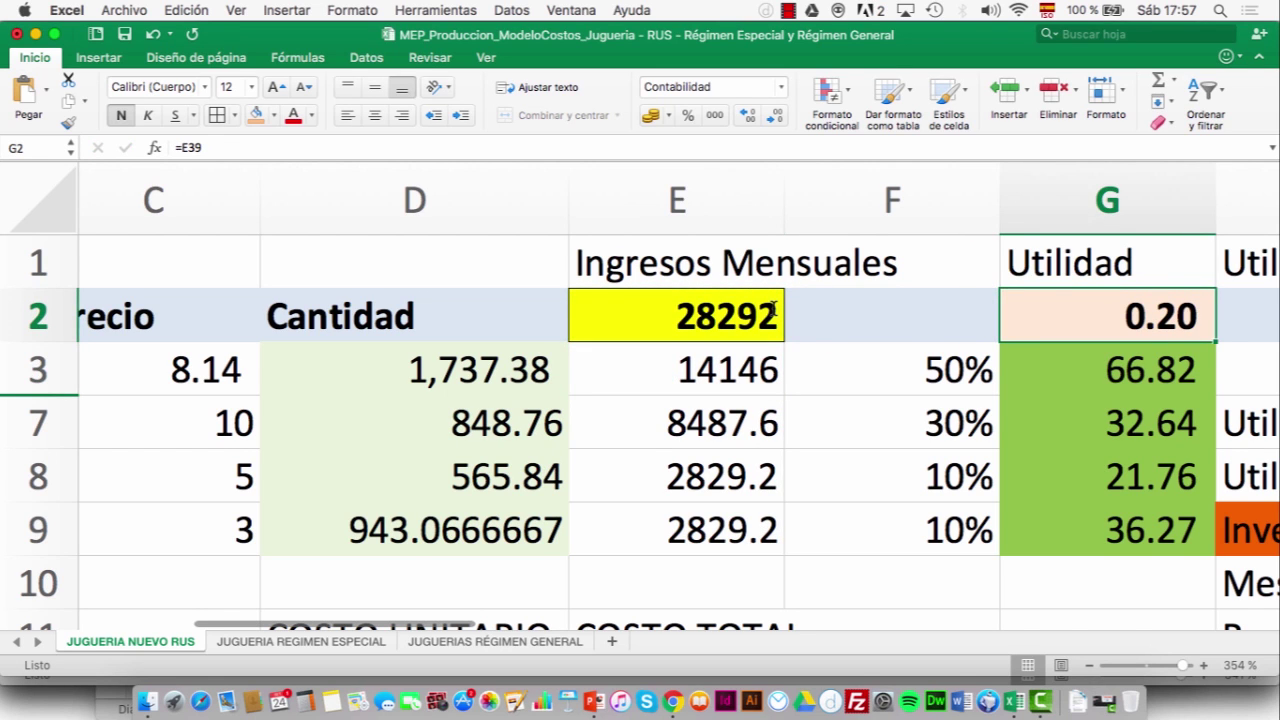
pyautogui.press('Left')
pyautogui.press('Left')
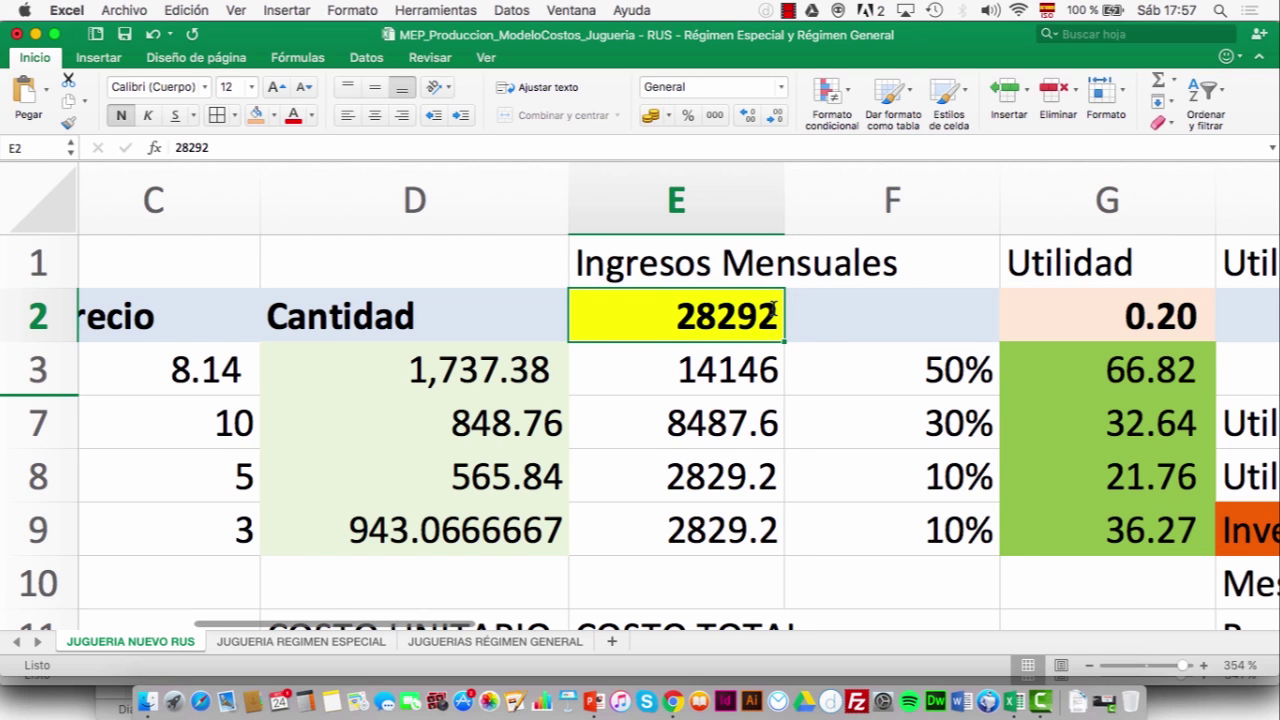
pyautogui.press('Left')
pyautogui.press('Left')
pyautogui.hscroll(-3, 773, 310)
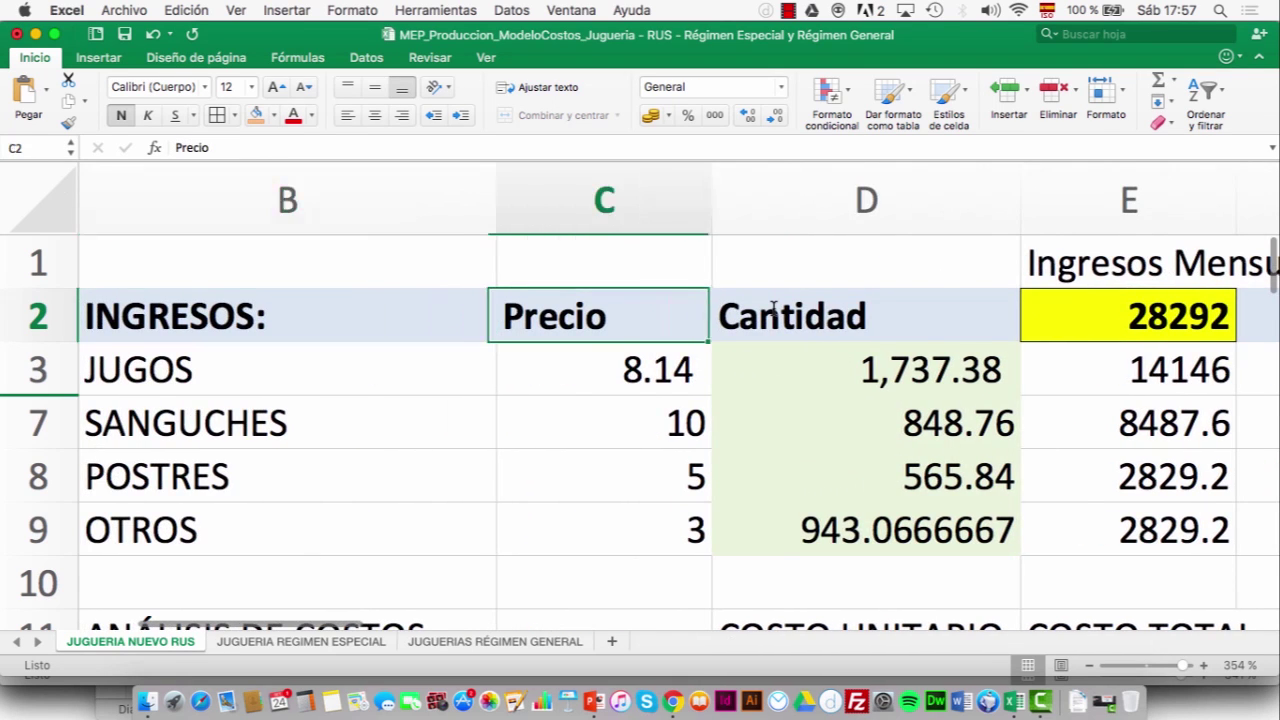
pyautogui.press('Right')
pyautogui.press('Down')
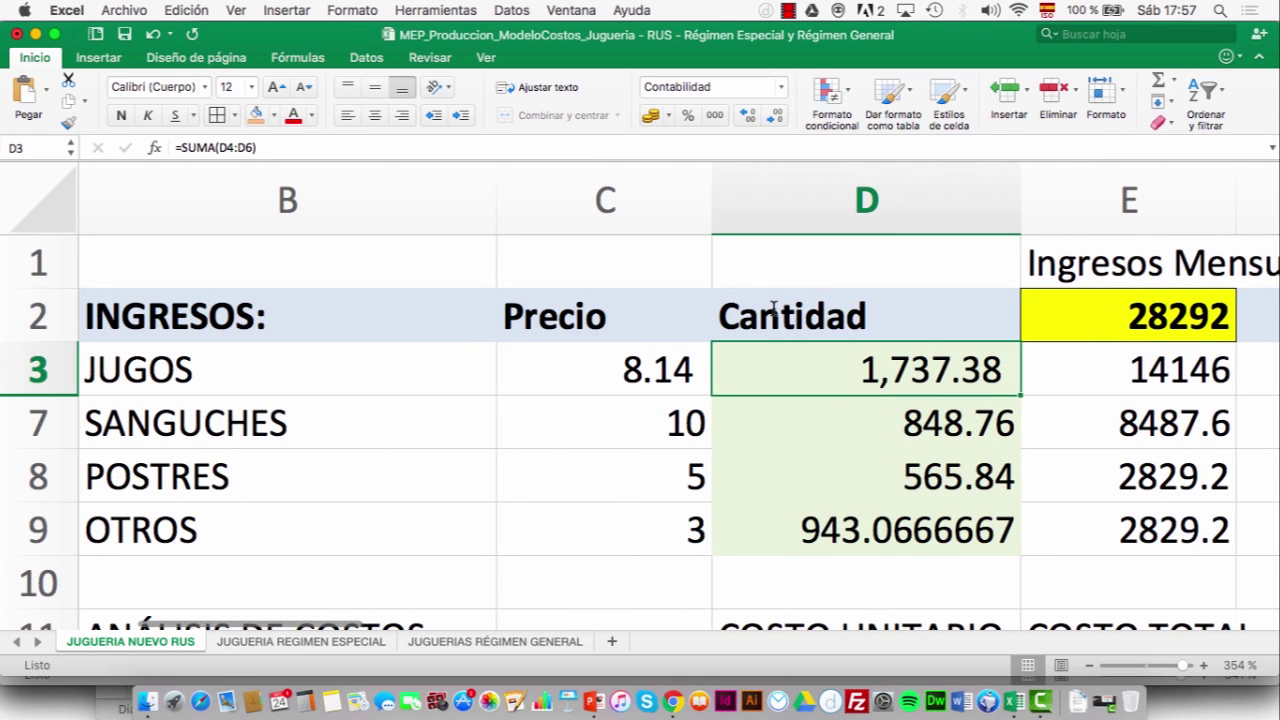
pyautogui.press('Left')
pyautogui.press('Left')
pyautogui.press('Left')
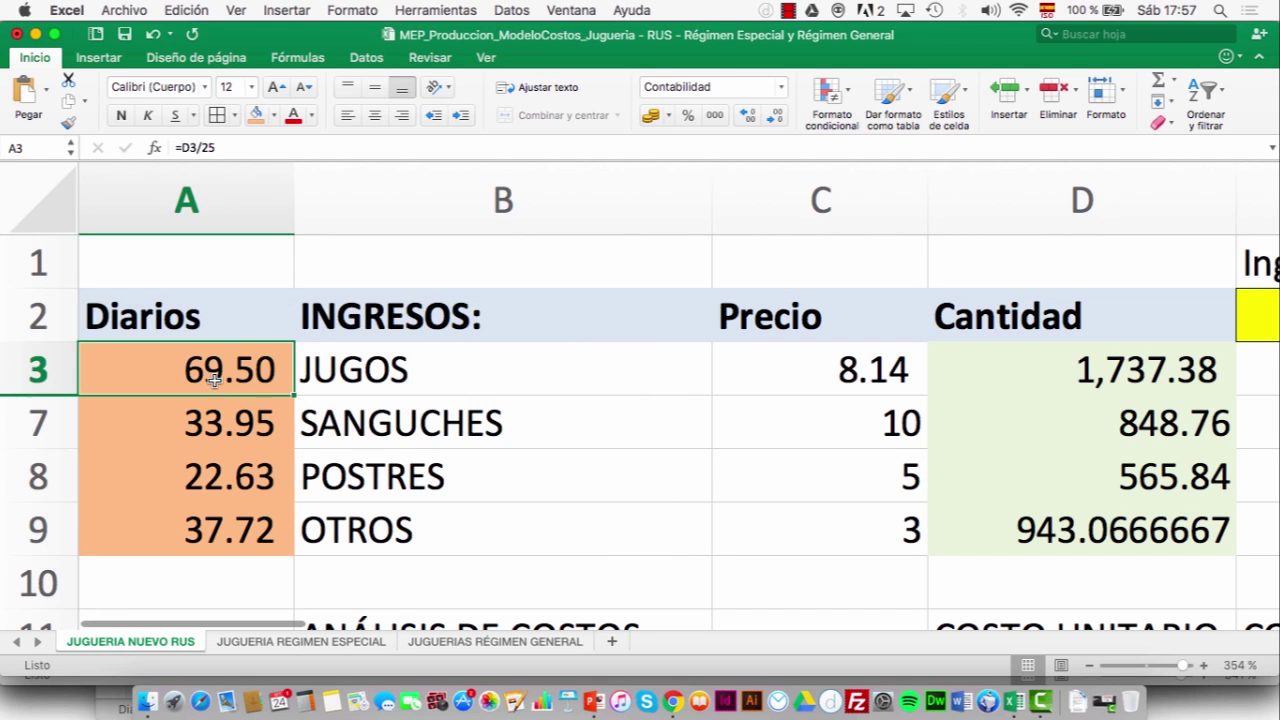
# - Review the fixed cost items, their total in row 23 and the variable costs against the daily sales in column A
pyautogui.scroll(-3, 460, 527)
pyautogui.scroll(-8, 462, 525)
pyautogui.hscroll(3, 462, 525)
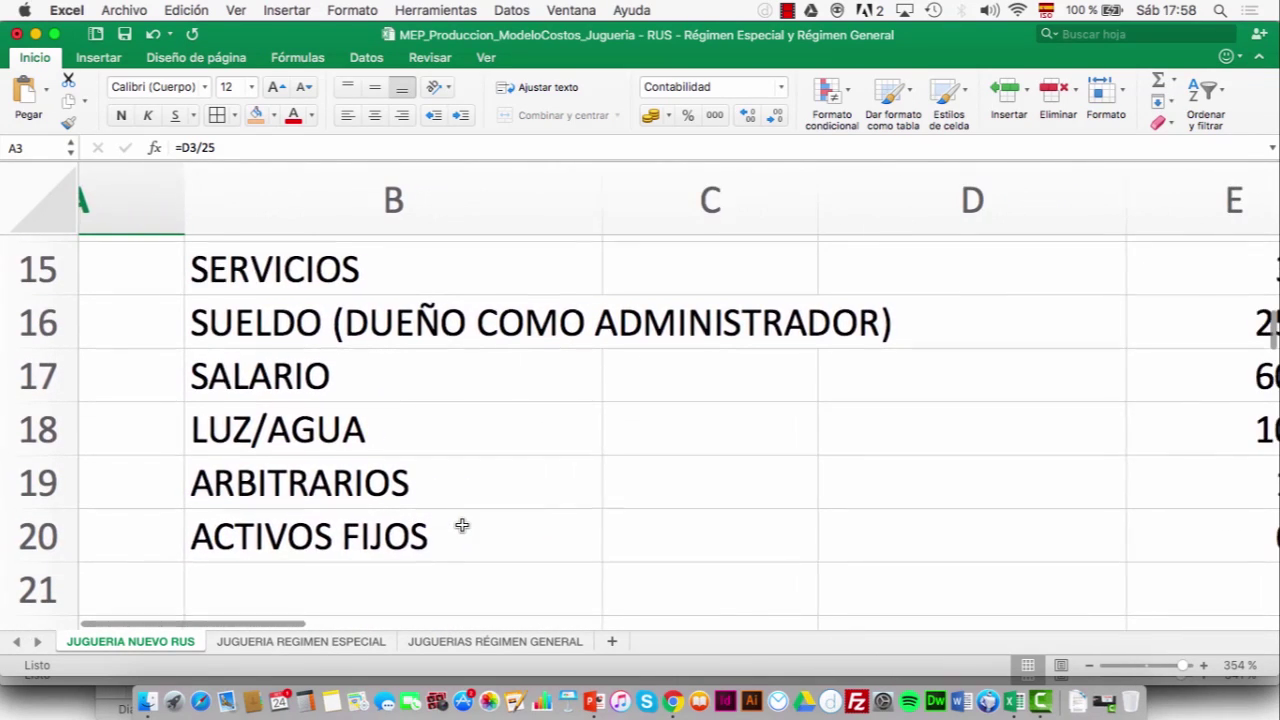
pyautogui.scroll(3, 462, 525)
pyautogui.hscroll(2, 462, 525)
pyautogui.scroll(-1, 462, 525)
pyautogui.hscroll(1, 462, 525)
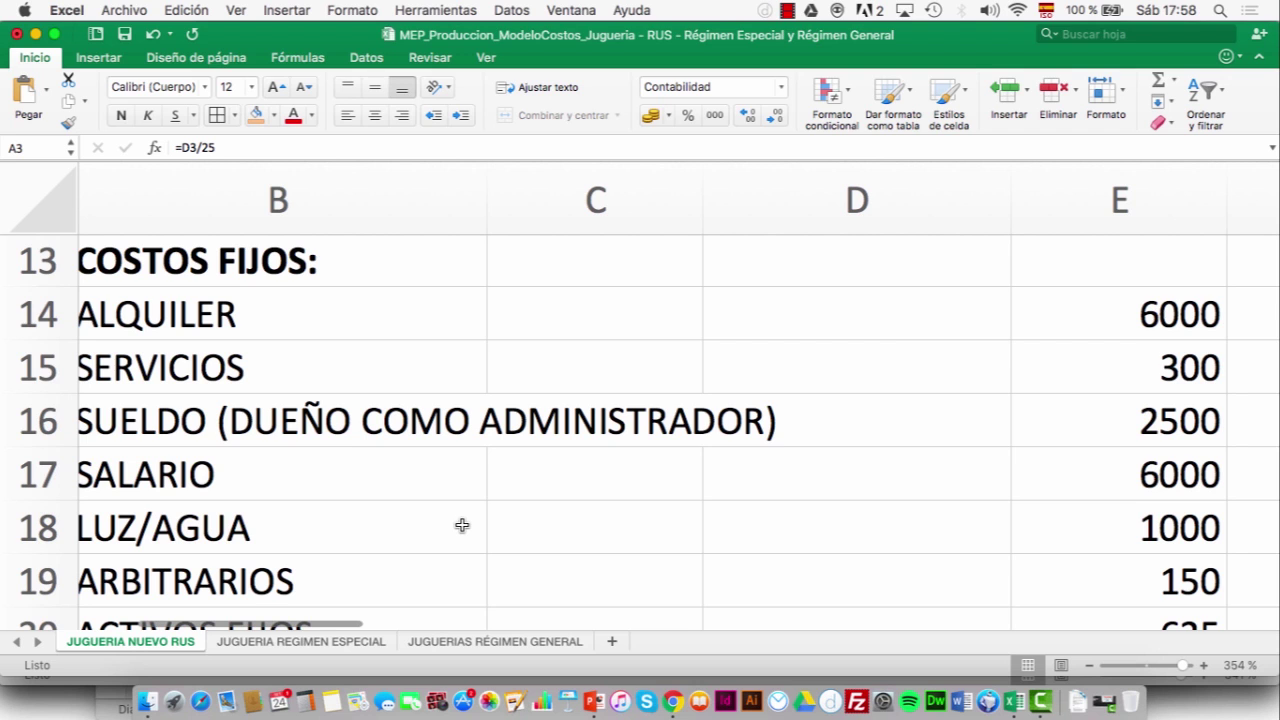
pyautogui.scroll(-10, 363, 531)
pyautogui.hscroll(-2, 363, 531)
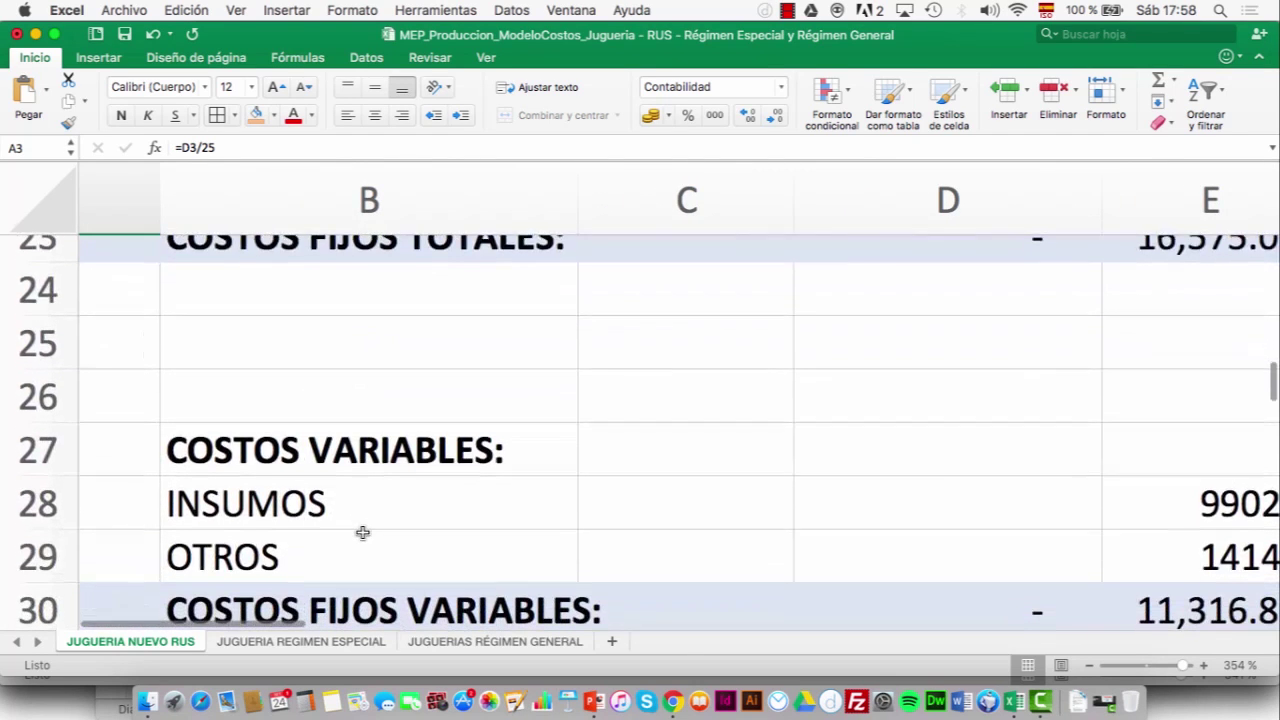
pyautogui.scroll(10, 363, 532)
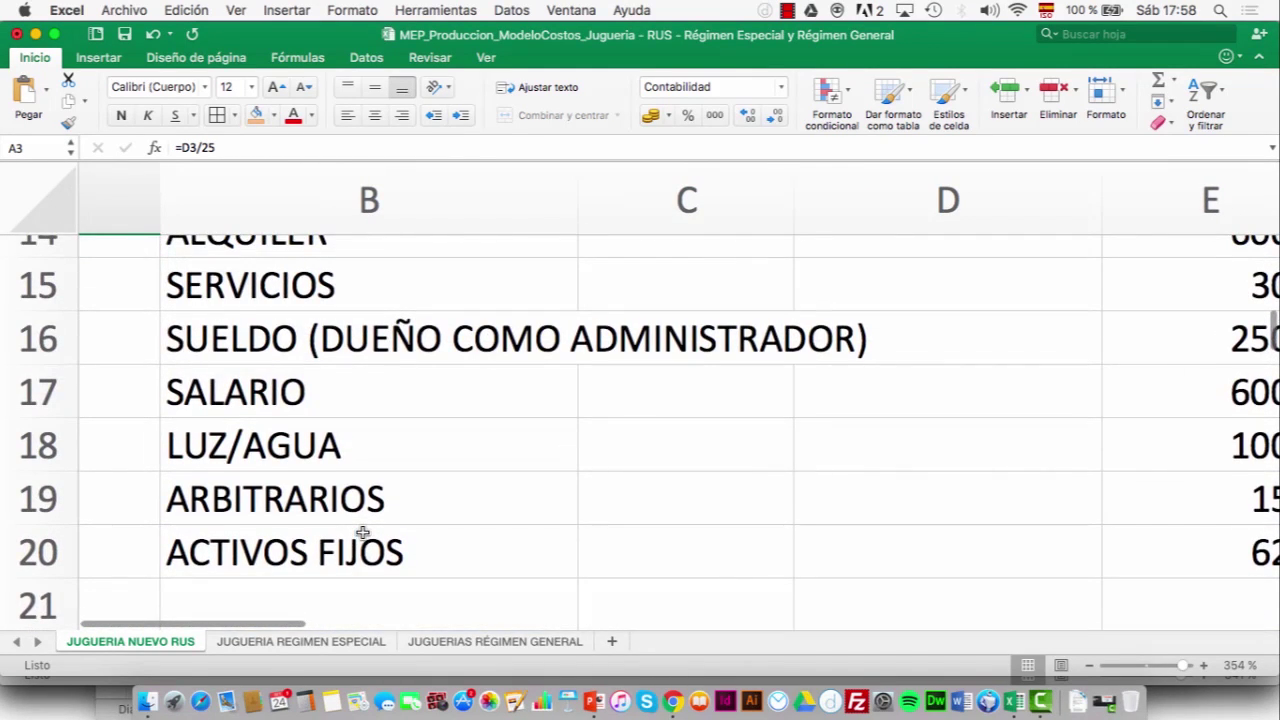
pyautogui.scroll(-2, 363, 532)
pyautogui.scroll(-2, 363, 532)
pyautogui.hscroll(1, 363, 532)
pyautogui.scroll(1, 363, 532)
pyautogui.scroll(-1, 363, 532)
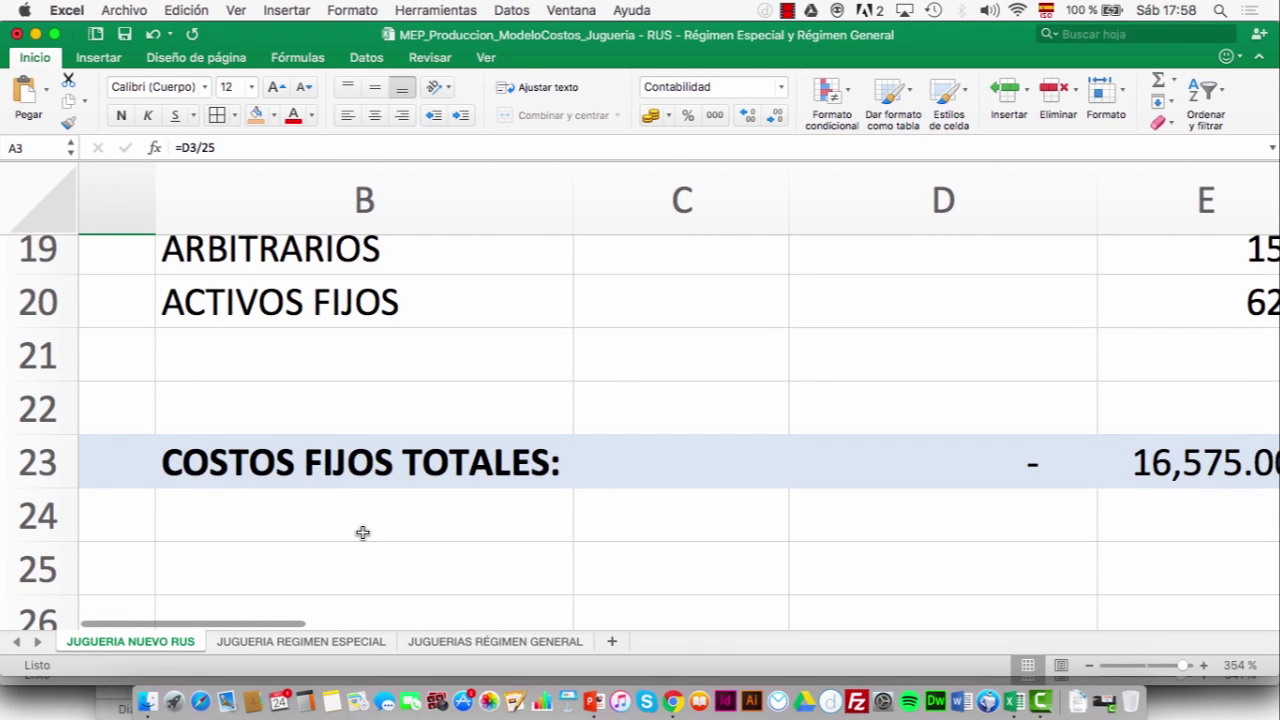
pyautogui.scroll(10, 363, 532)
pyautogui.hscroll(-2, 363, 532)
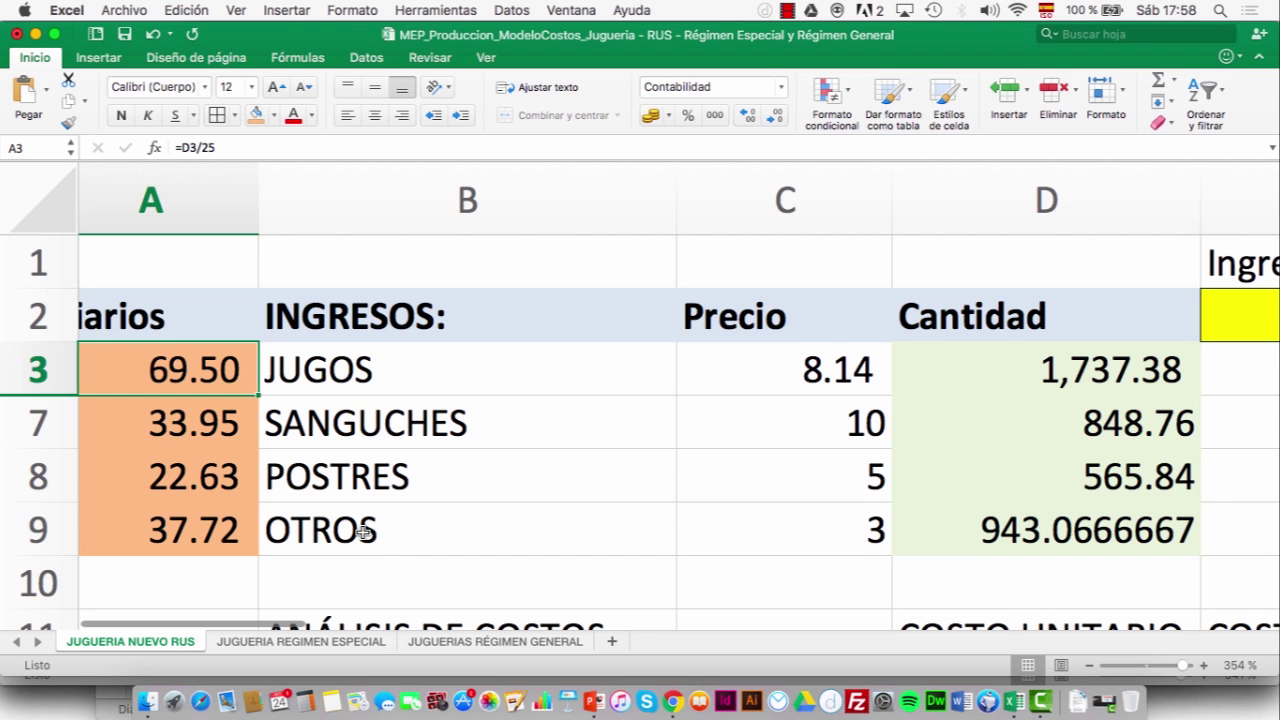
# - Compare the rent in E14 and the total fixed costs in E23 with the monthly income in E2
pyautogui.scroll(-2, 433, 566)
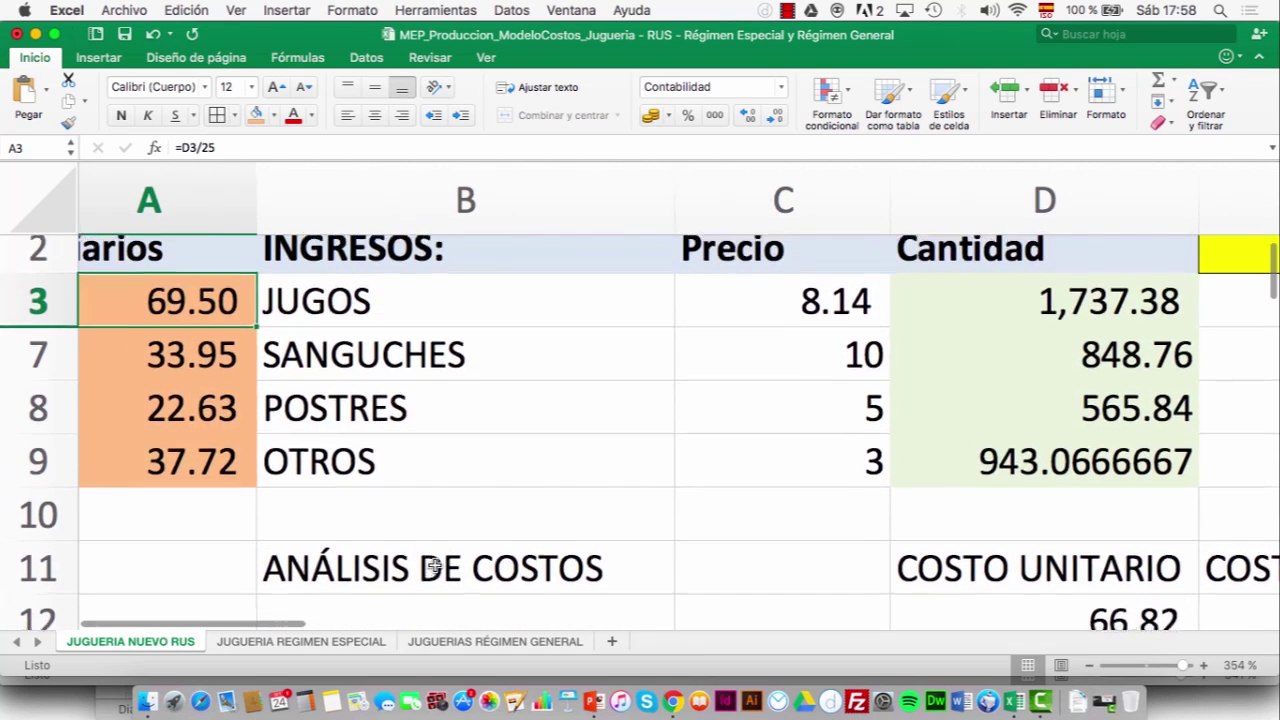
pyautogui.scroll(-5, 433, 566)
pyautogui.hscroll(5, 433, 566)
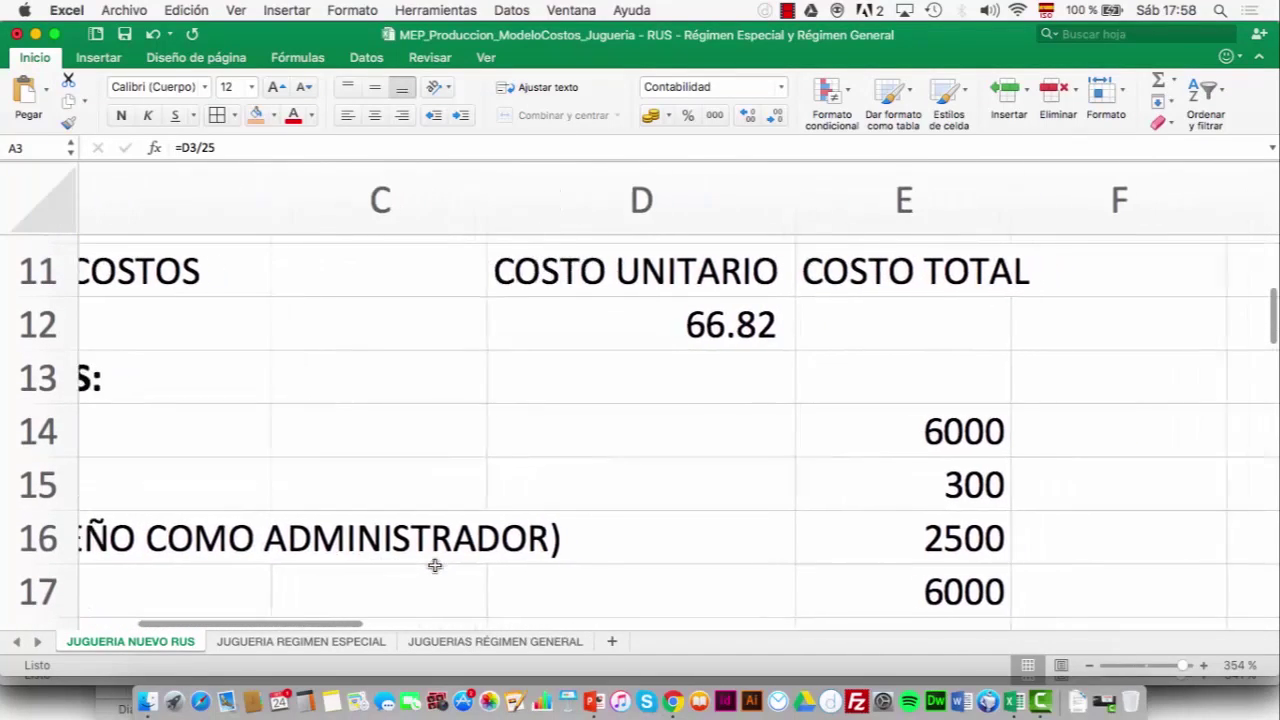
pyautogui.click(910, 432)
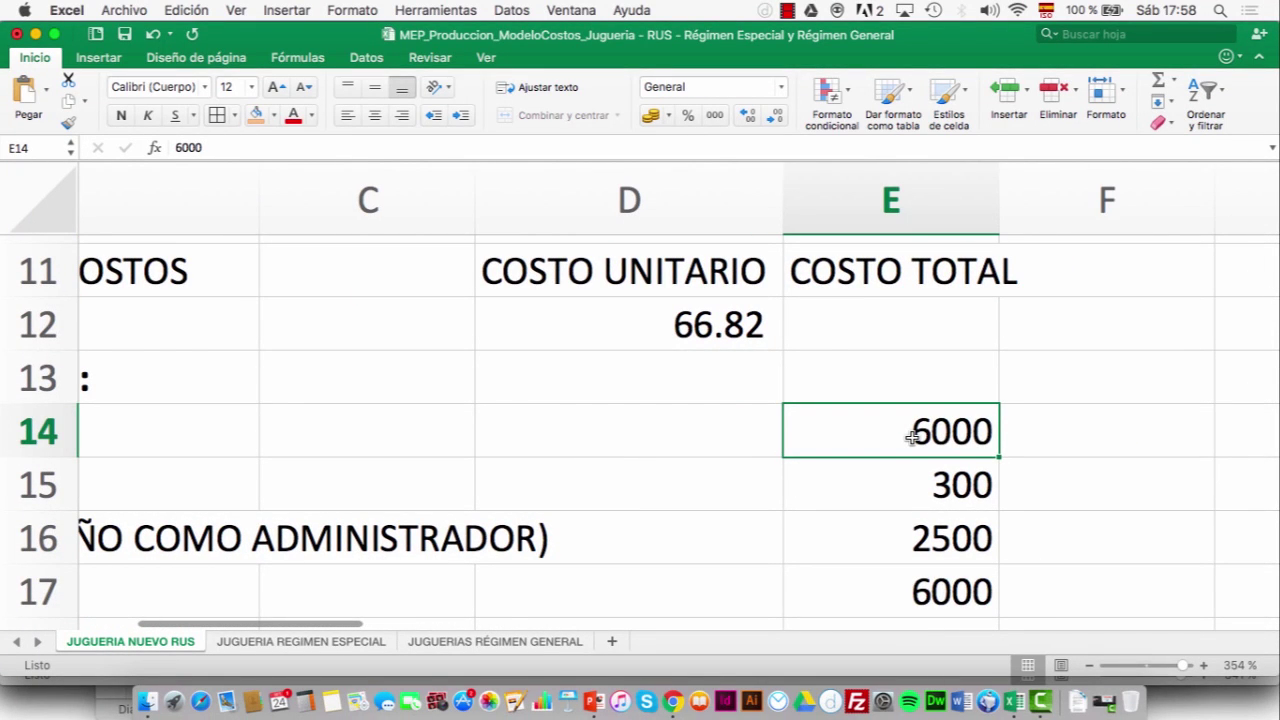
pyautogui.scroll(5, 910, 436)
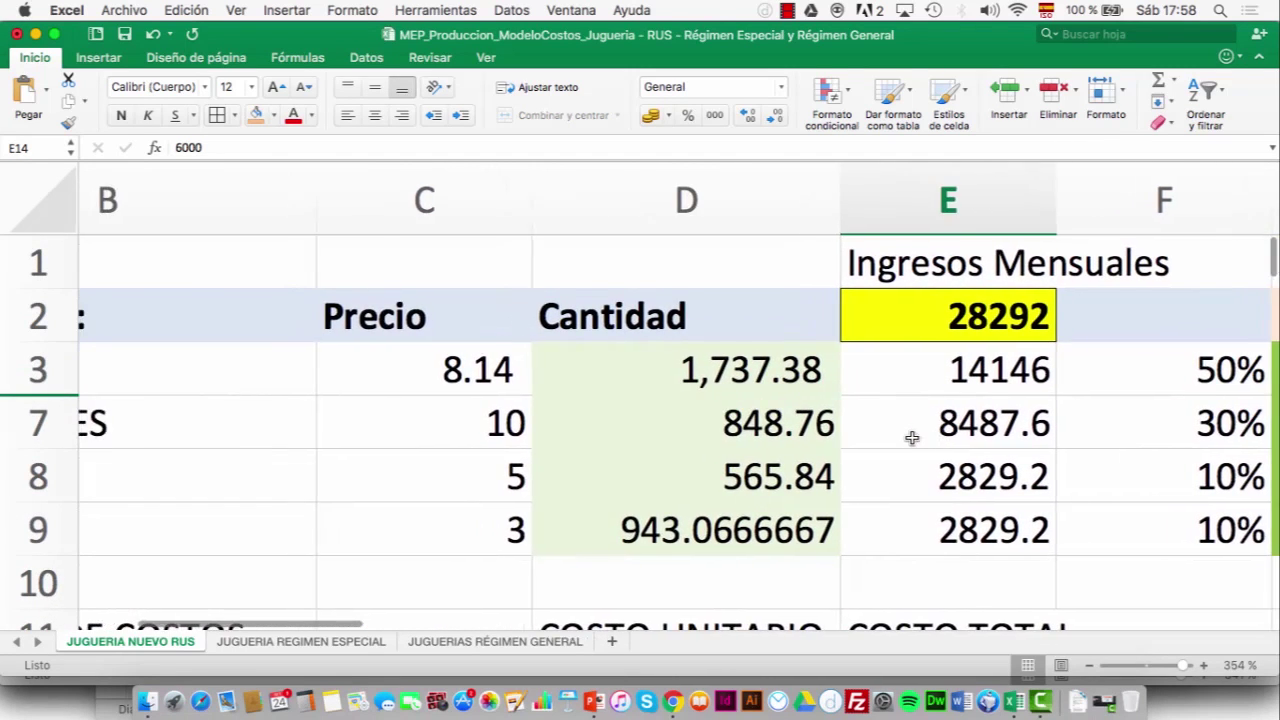
pyautogui.hscroll(3, 910, 436)
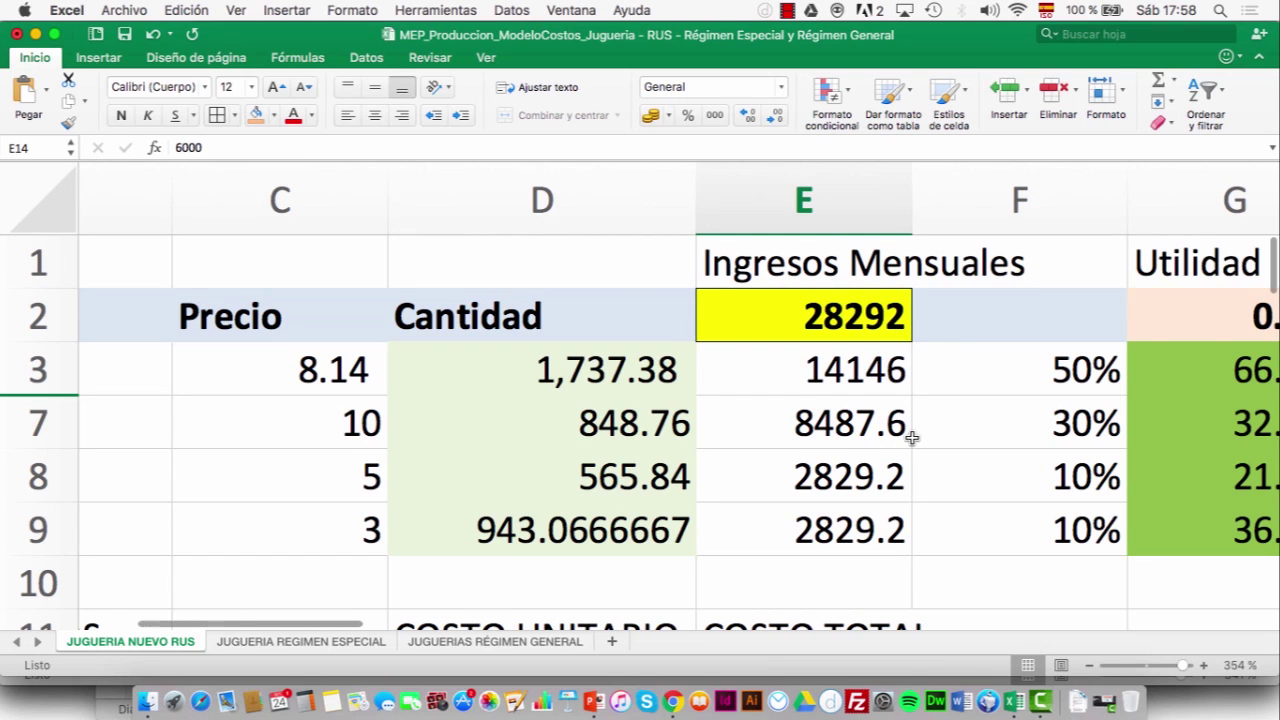
pyautogui.hscroll(2, 910, 436)
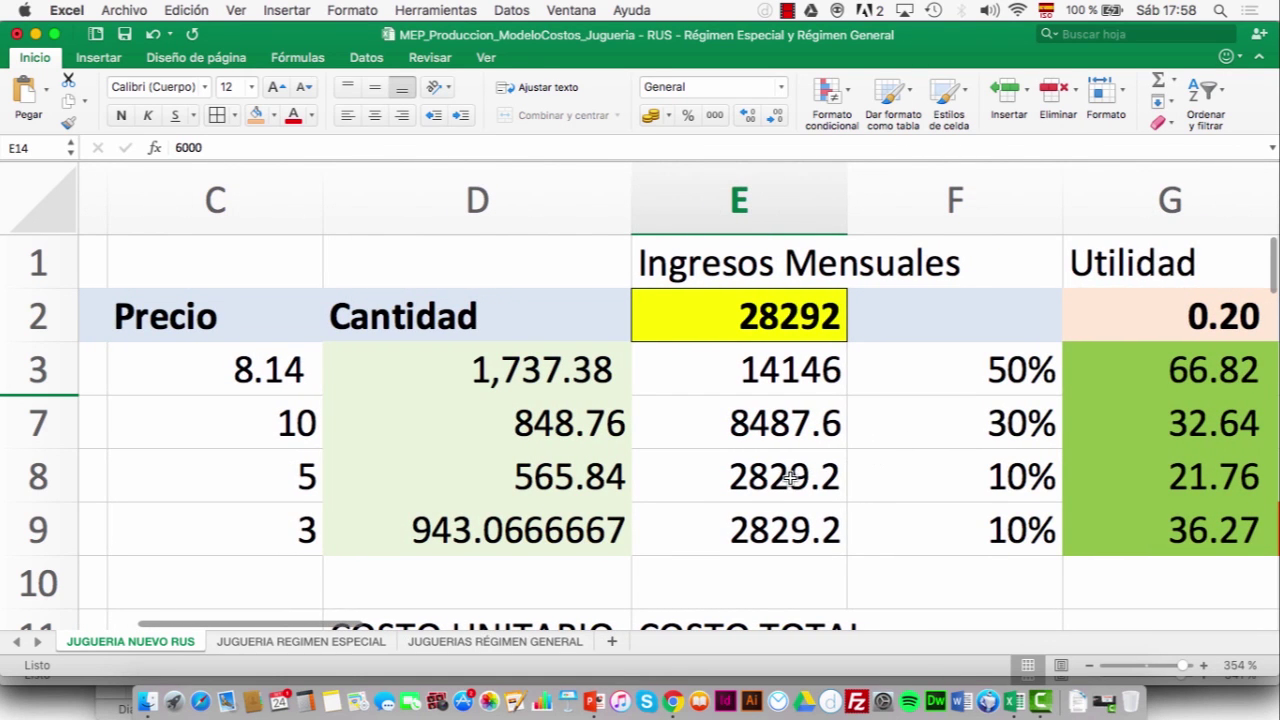
pyautogui.scroll(-10, 790, 478)
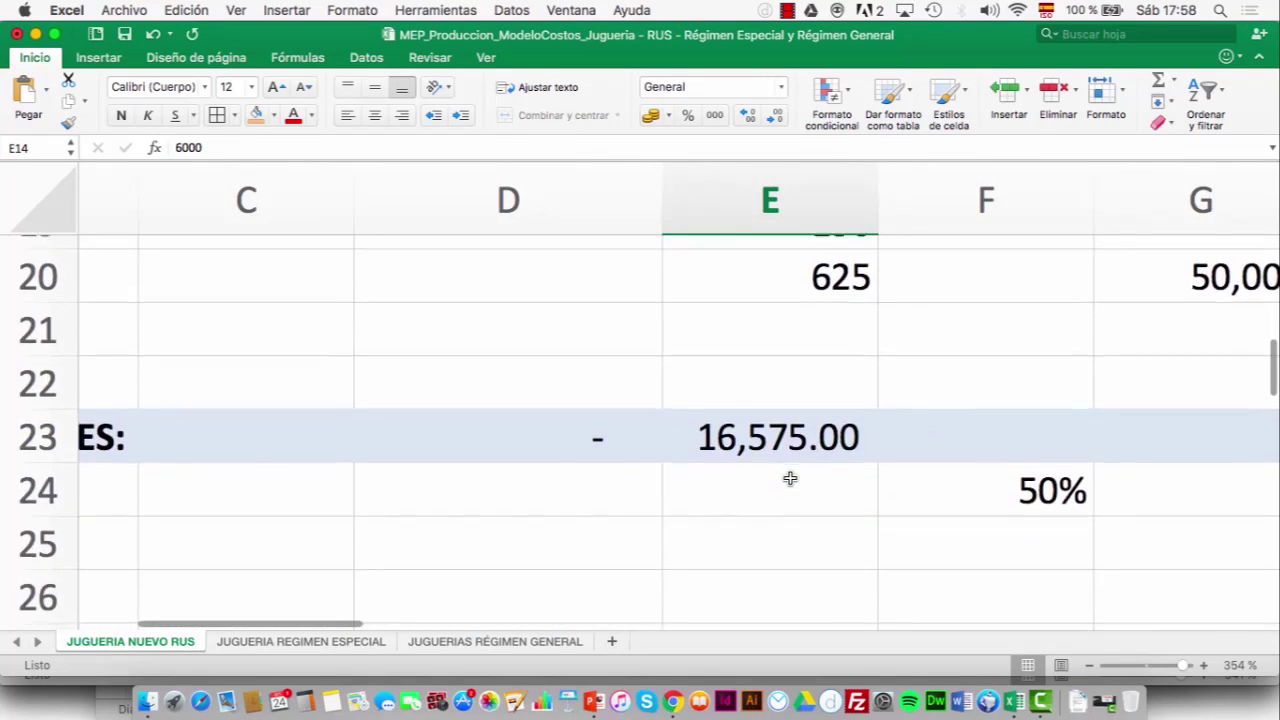
pyautogui.scroll(10, 790, 478)
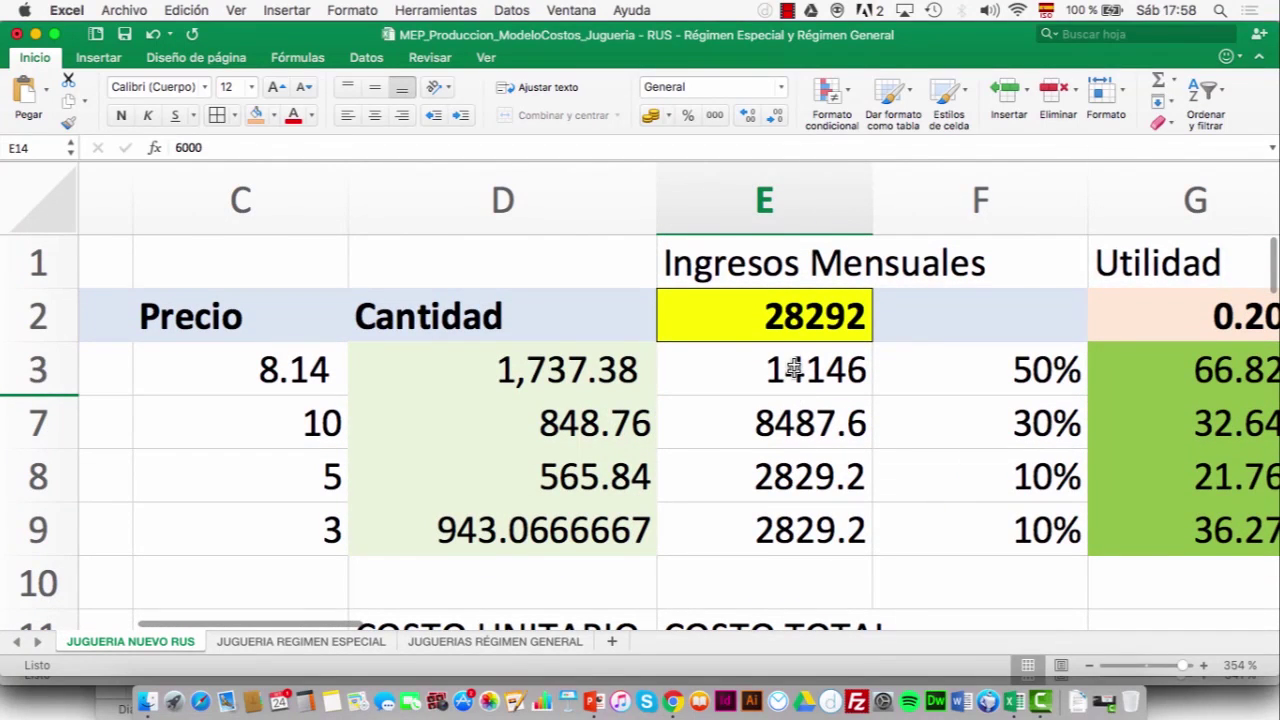
pyautogui.click(795, 323)
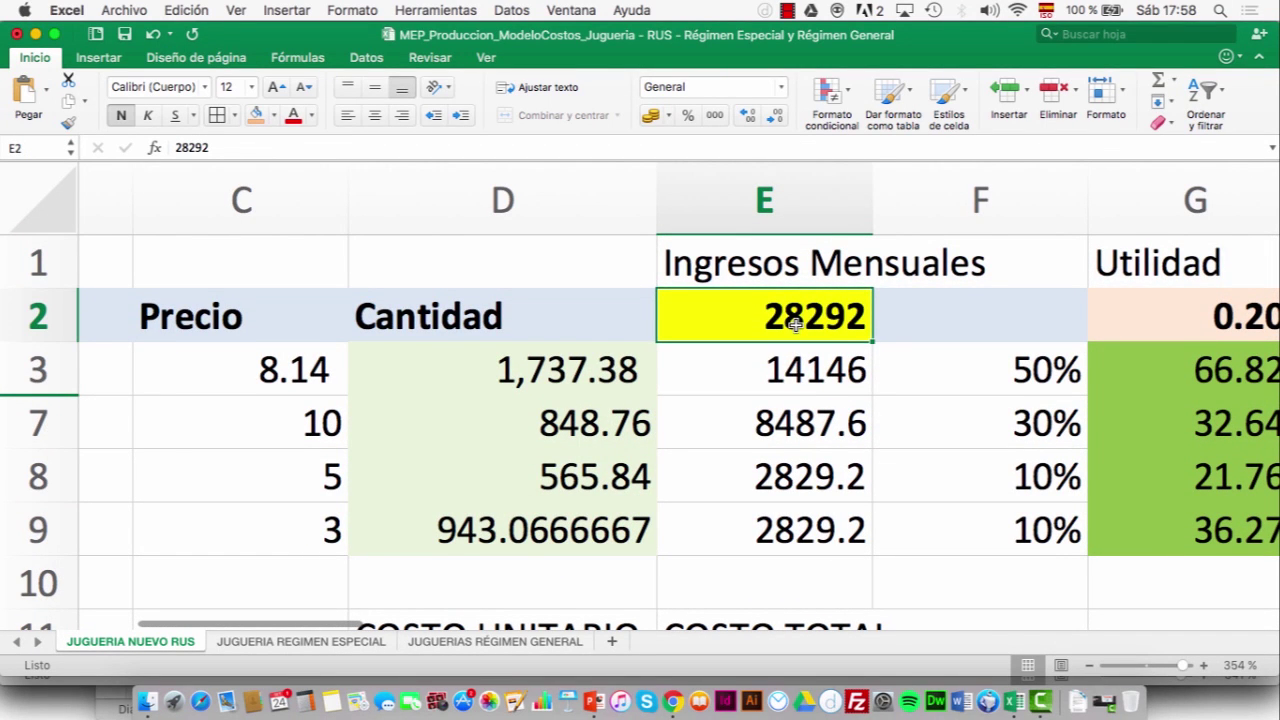
# - Set the amount in cell E32, below the variable costs total, to 600 and check its effect on the Utilidad in G2
pyautogui.scroll(-10, 805, 340)
pyautogui.scroll(-3, 808, 348)
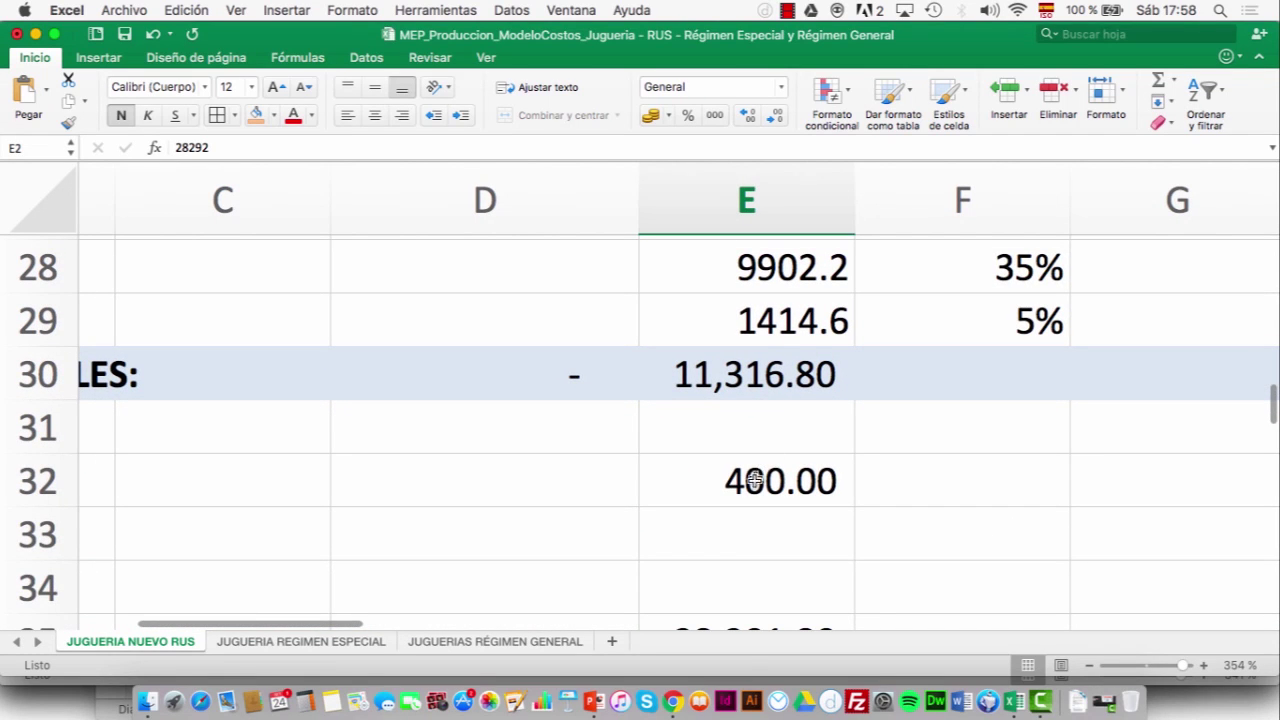
pyautogui.click(755, 481)
pyautogui.write('600')
pyautogui.press('Return')
pyautogui.scroll(-5, 974, 357)
pyautogui.scroll(15, 974, 357)
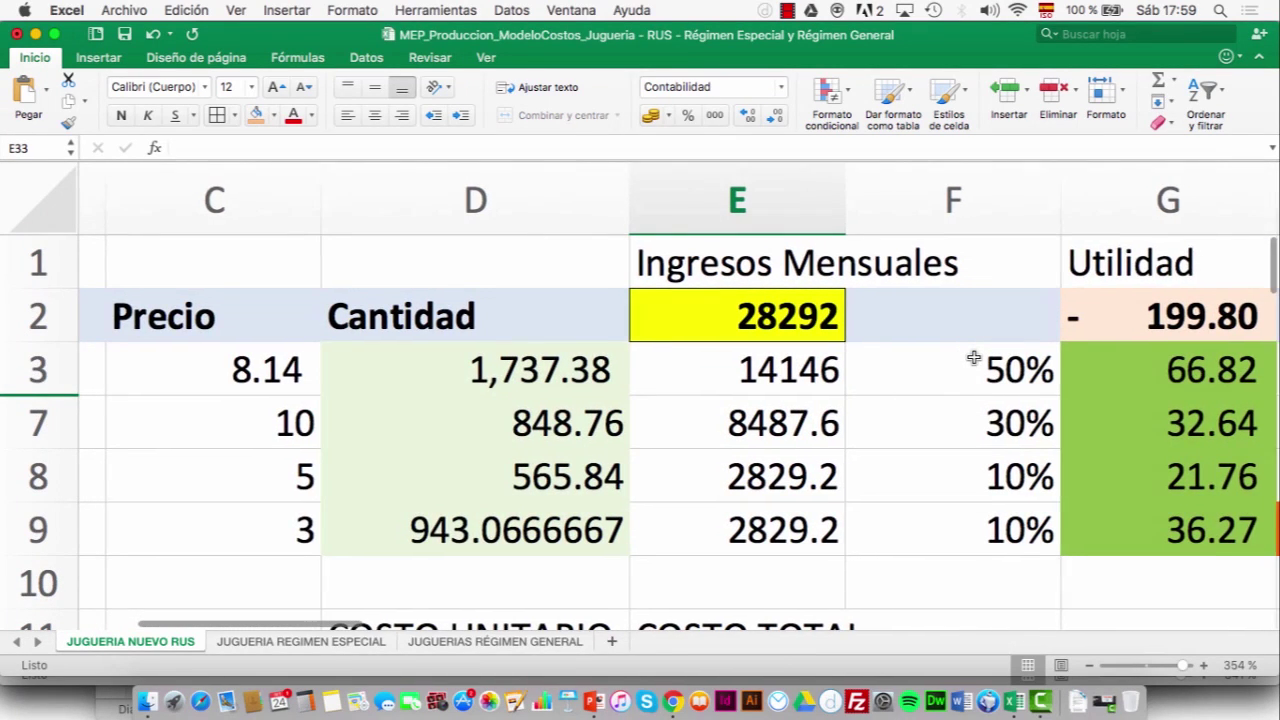
# - Try a monthly income of 29100 in cell E2 with the higher amount in E32
pyautogui.hscroll(2, 974, 357)
pyautogui.click(716, 328)
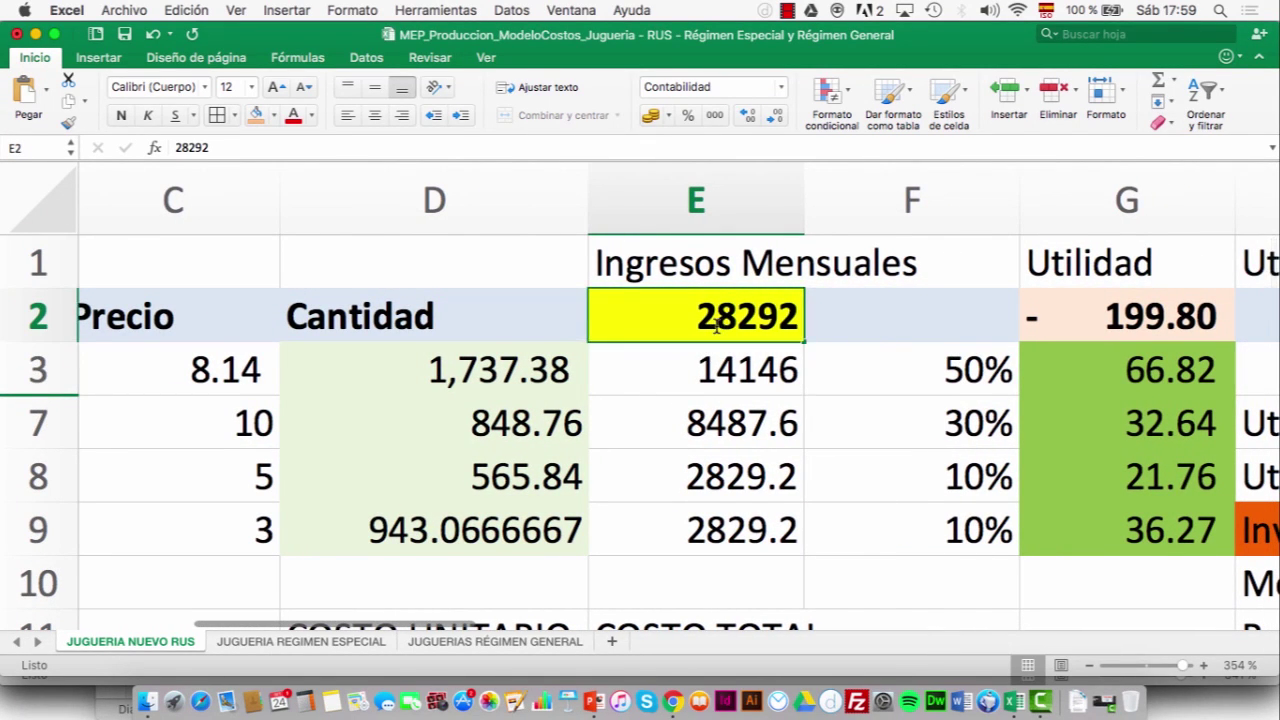
pyautogui.doubleClick(716, 328)
pyautogui.doubleClick(716, 328)
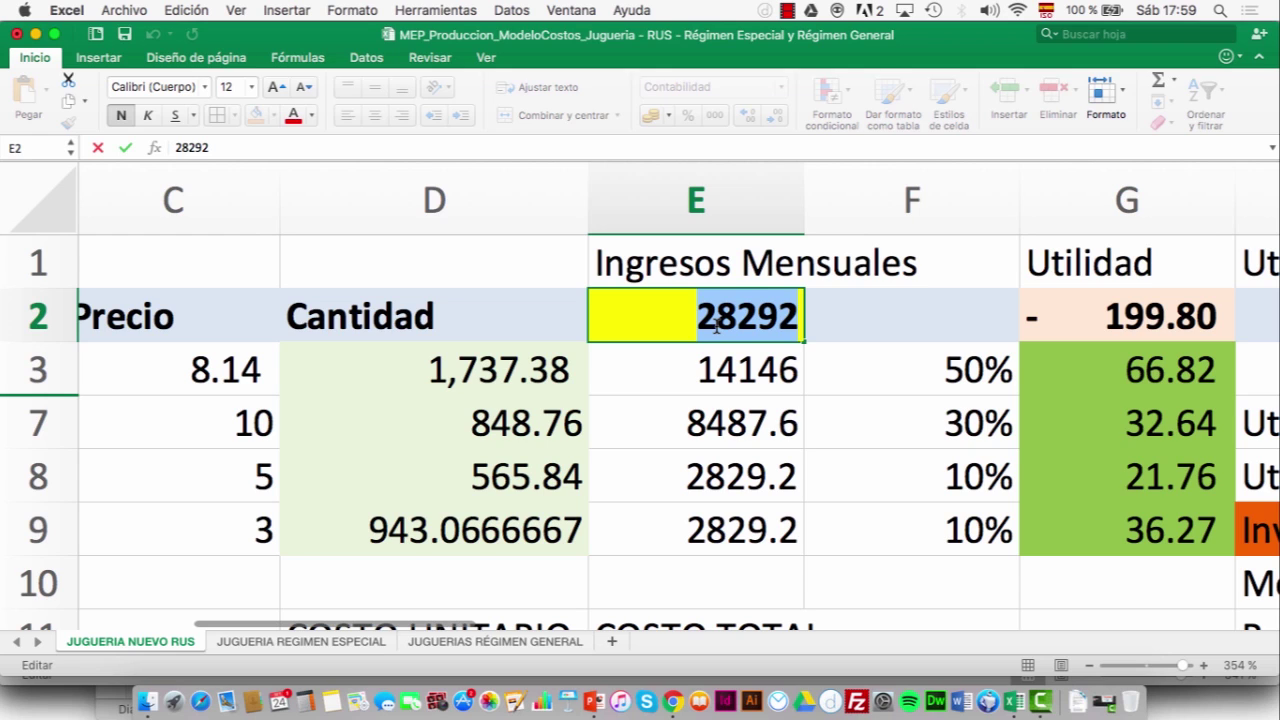
pyautogui.write('2910')
pyautogui.write('0')
pyautogui.press('Return')
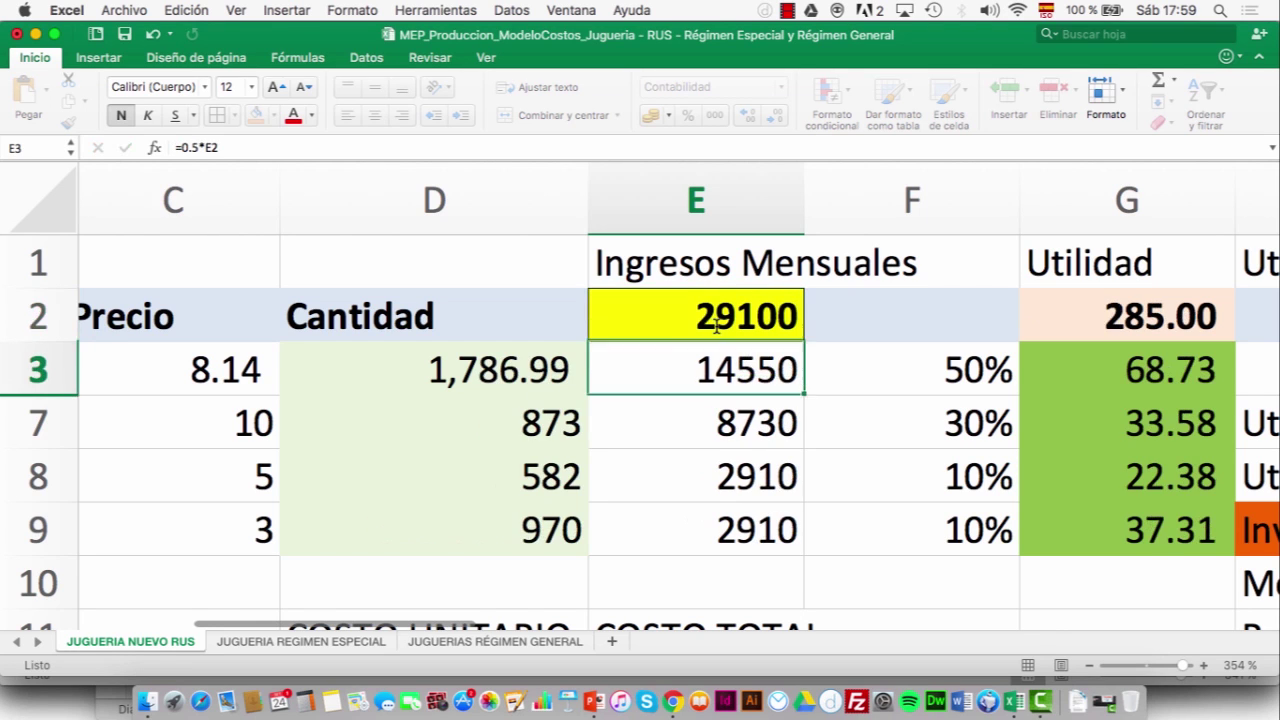
# - Try a monthly income of 29000 in cell E2 and check the Utilidad in G2
pyautogui.click(716, 325)
pyautogui.write('2900')
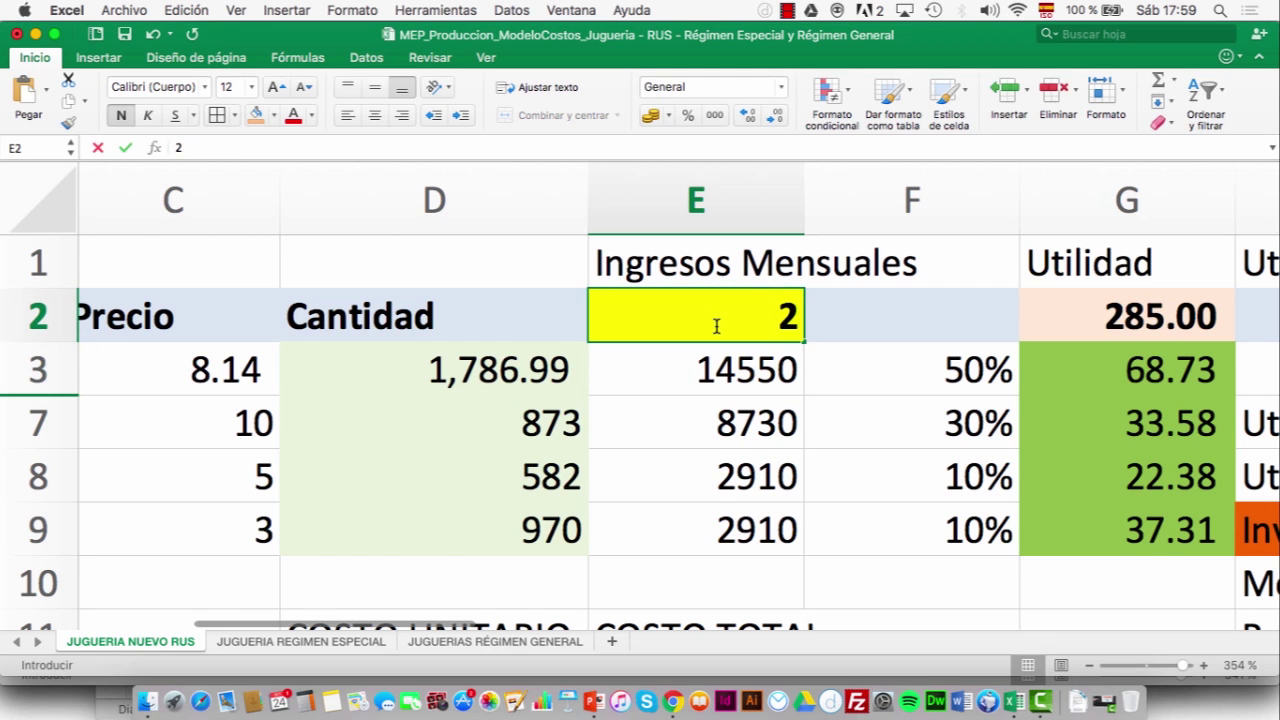
pyautogui.press('Return')
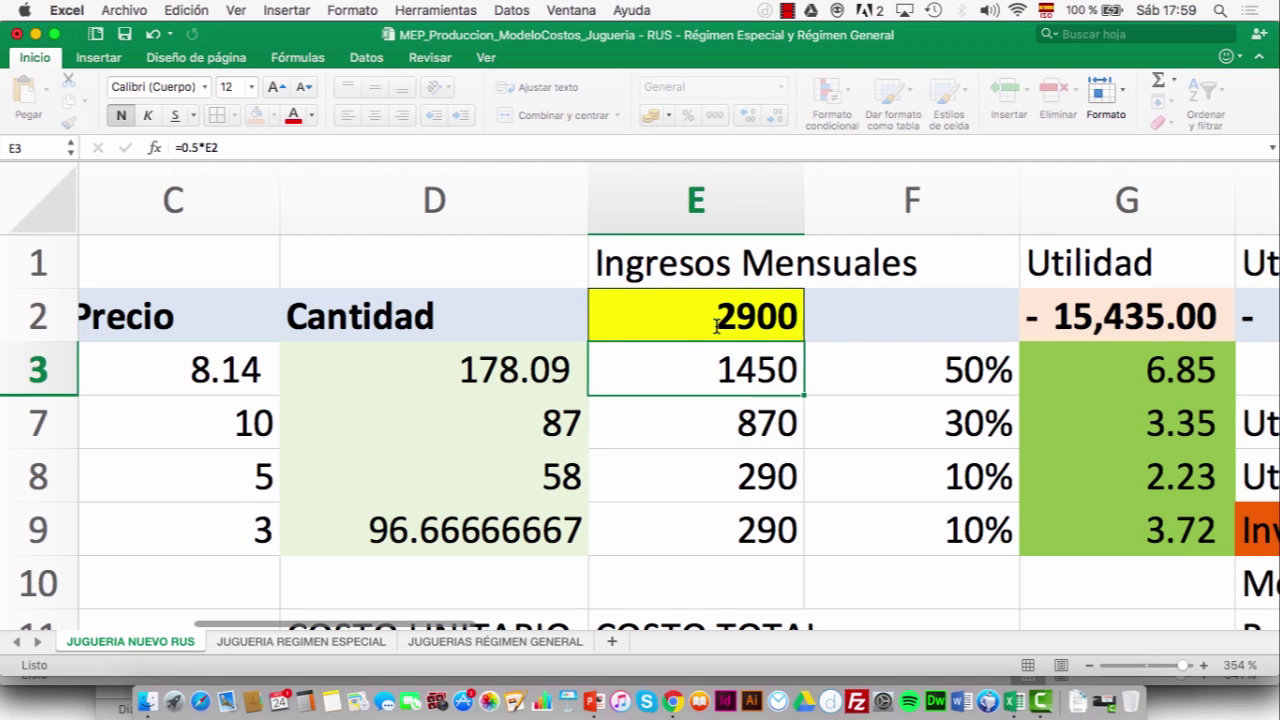
pyautogui.click(716, 325)
pyautogui.write('29000')
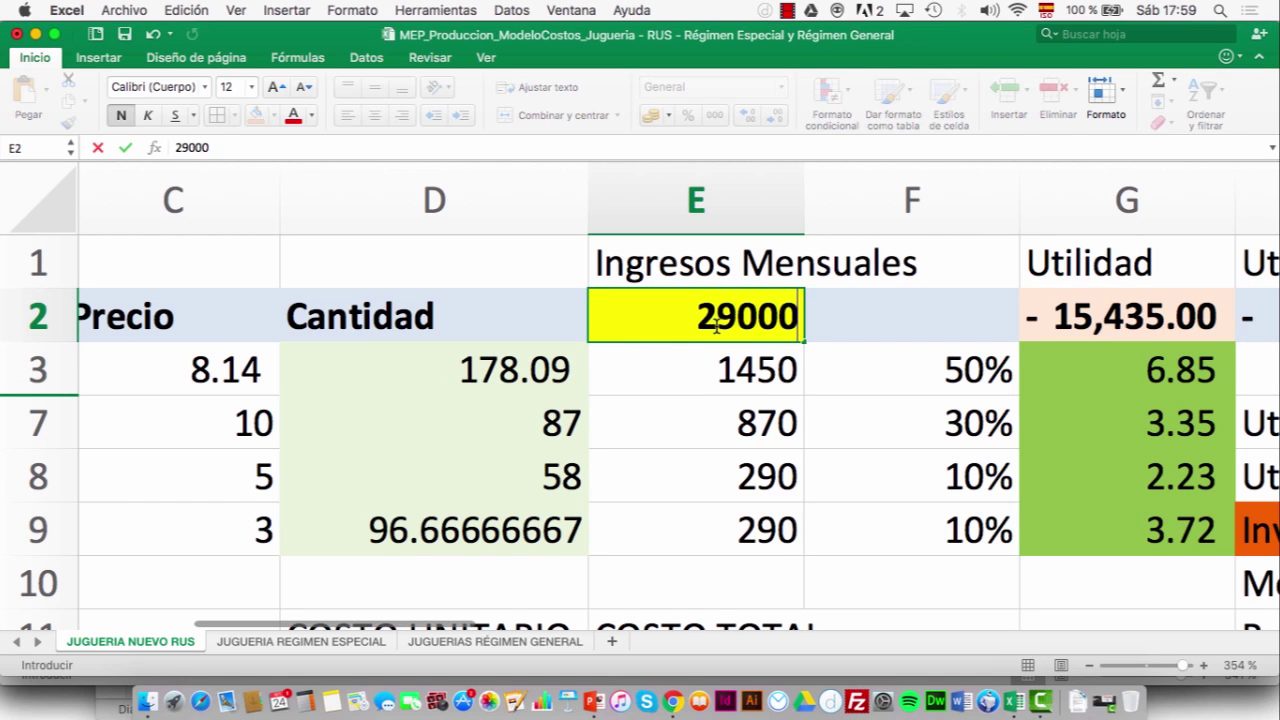
pyautogui.press('Return')
# - Lower the monthly income in cell E2 to 28700 to bring the Utilidad closer to zero
pyautogui.click(716, 325)
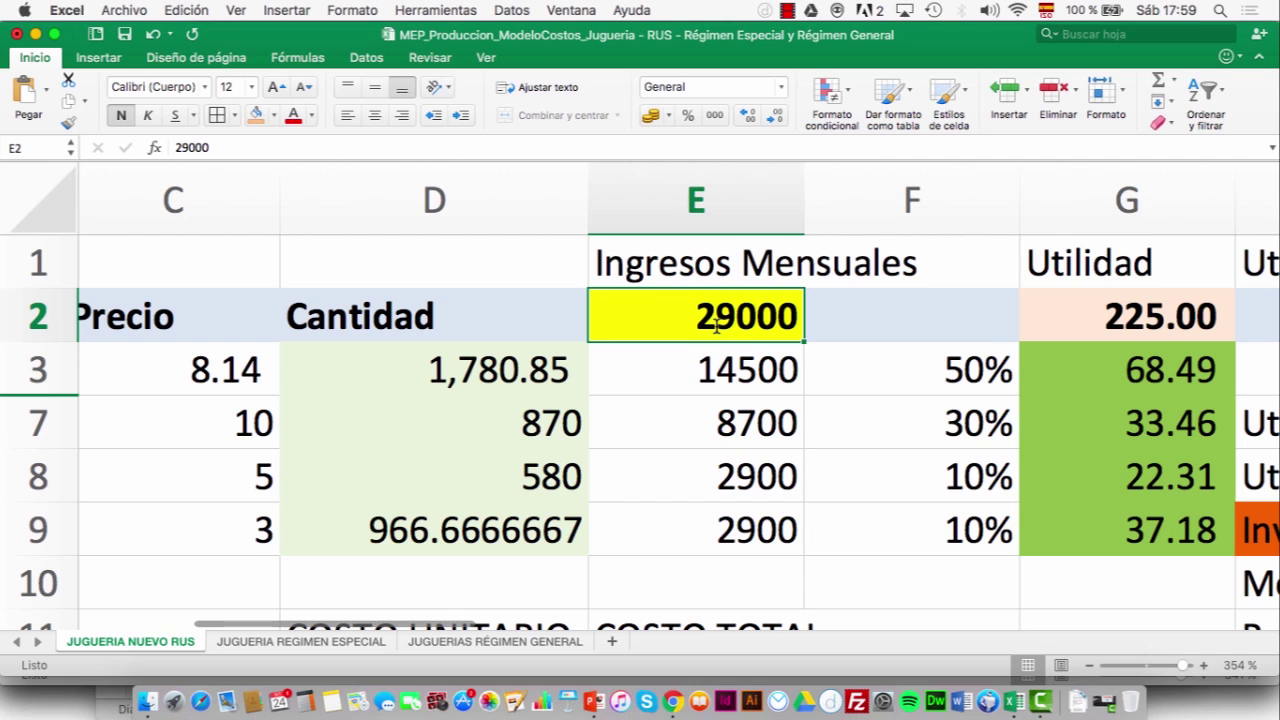
pyautogui.write('28')
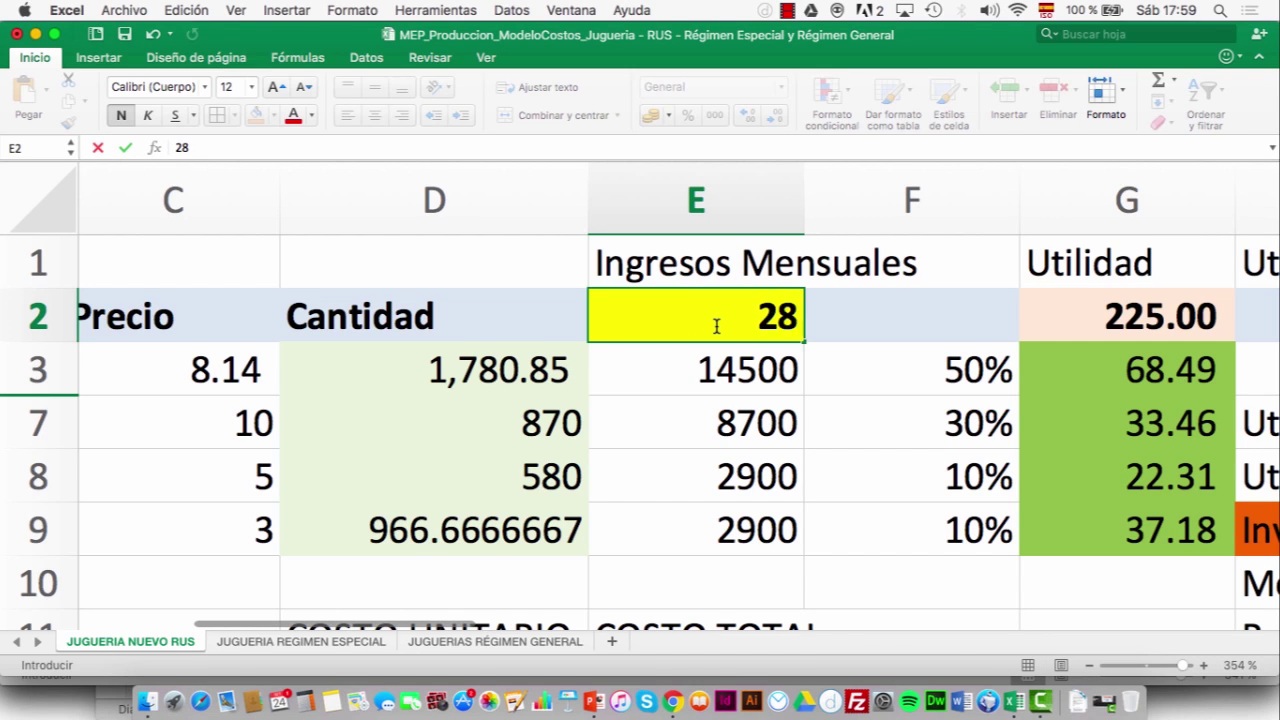
pyautogui.write('700')
pyautogui.press('Return')
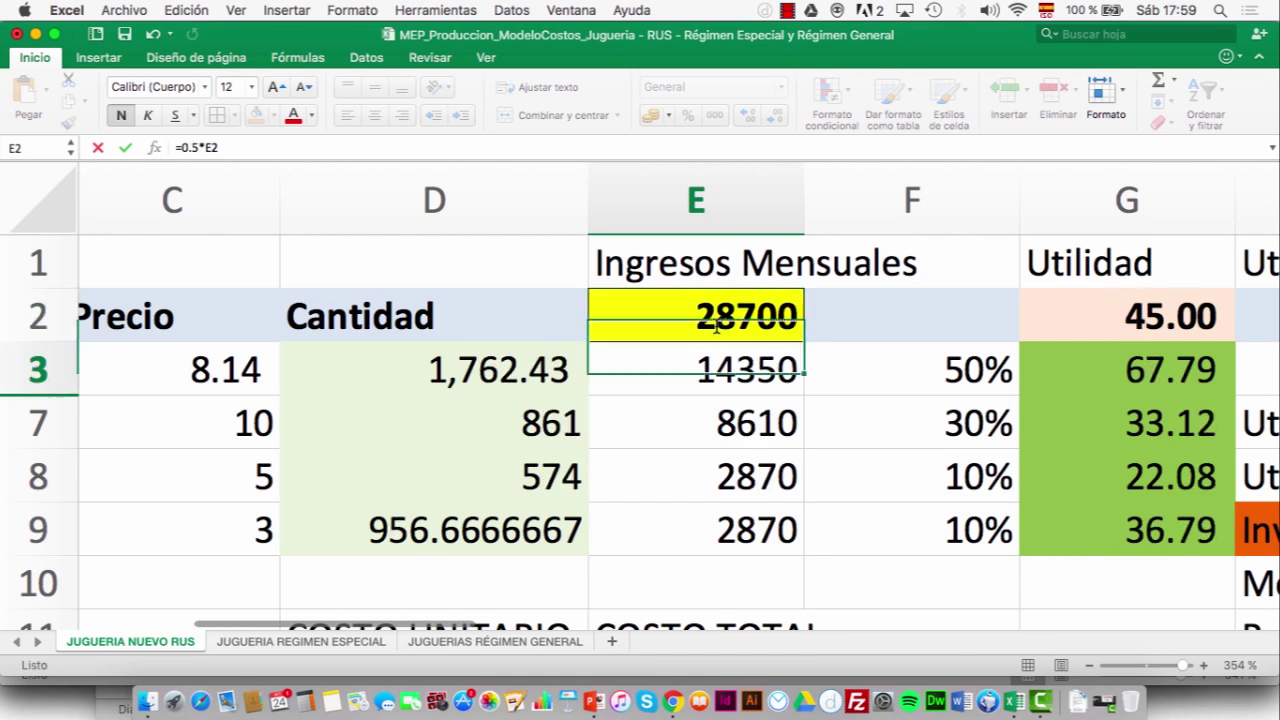
# - Change the monthly income in cell E2 to 28600 to reach approximate break-even
pyautogui.click(712, 318)
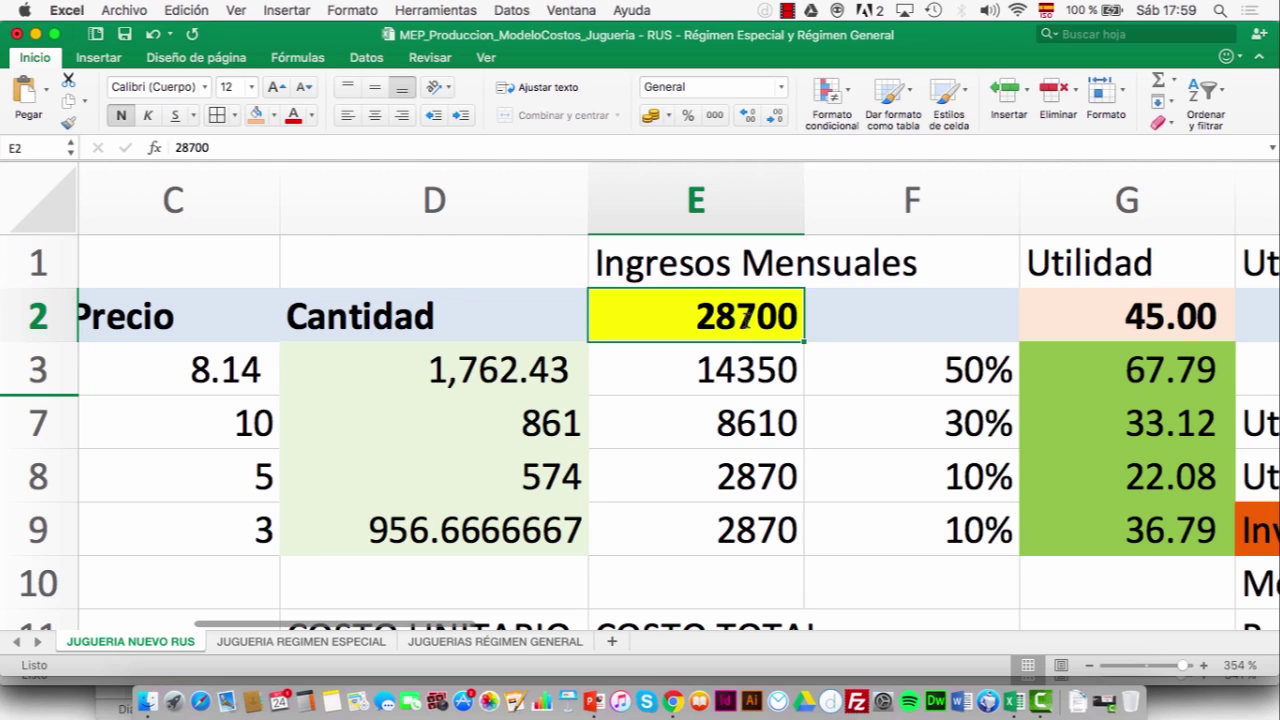
pyautogui.doubleClick(745, 317)
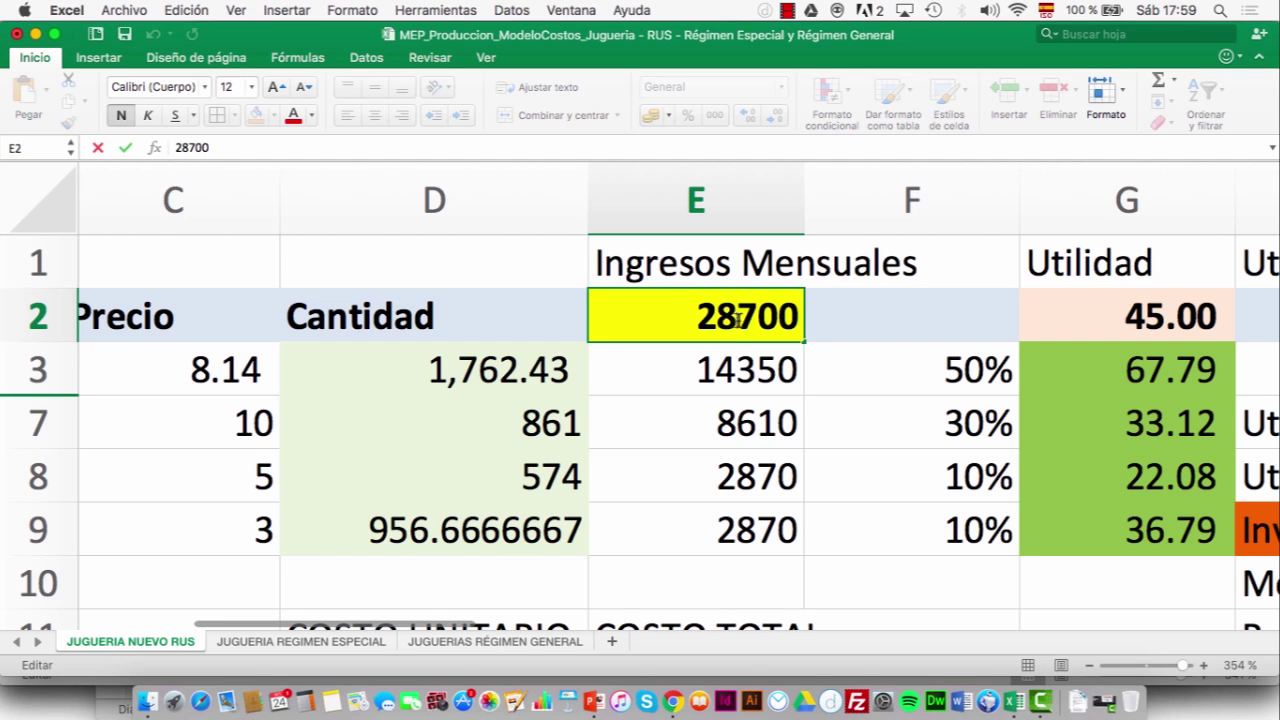
pyautogui.moveTo(738, 318); pyautogui.dragTo(757, 318)
pyautogui.write('6')
pyautogui.press('Return')
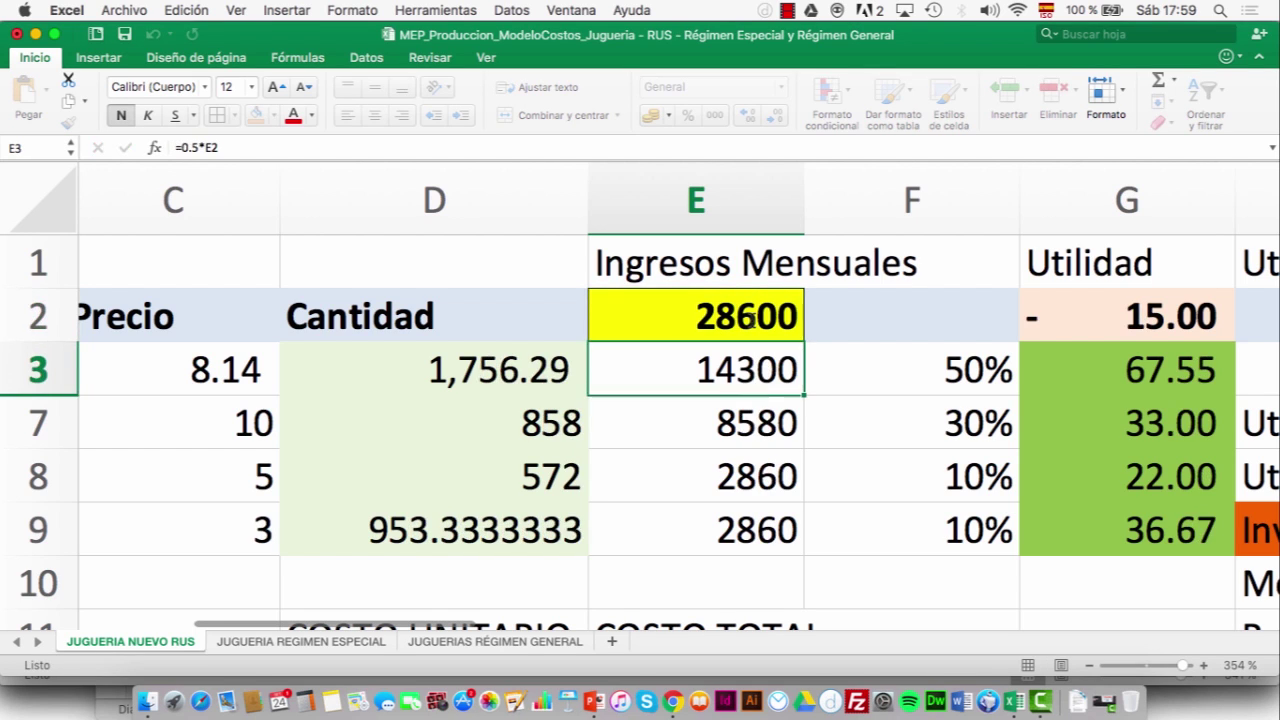
# - Examine the daily juice sales in A3 and the income share in F3 at this monthly income
pyautogui.click(750, 318)
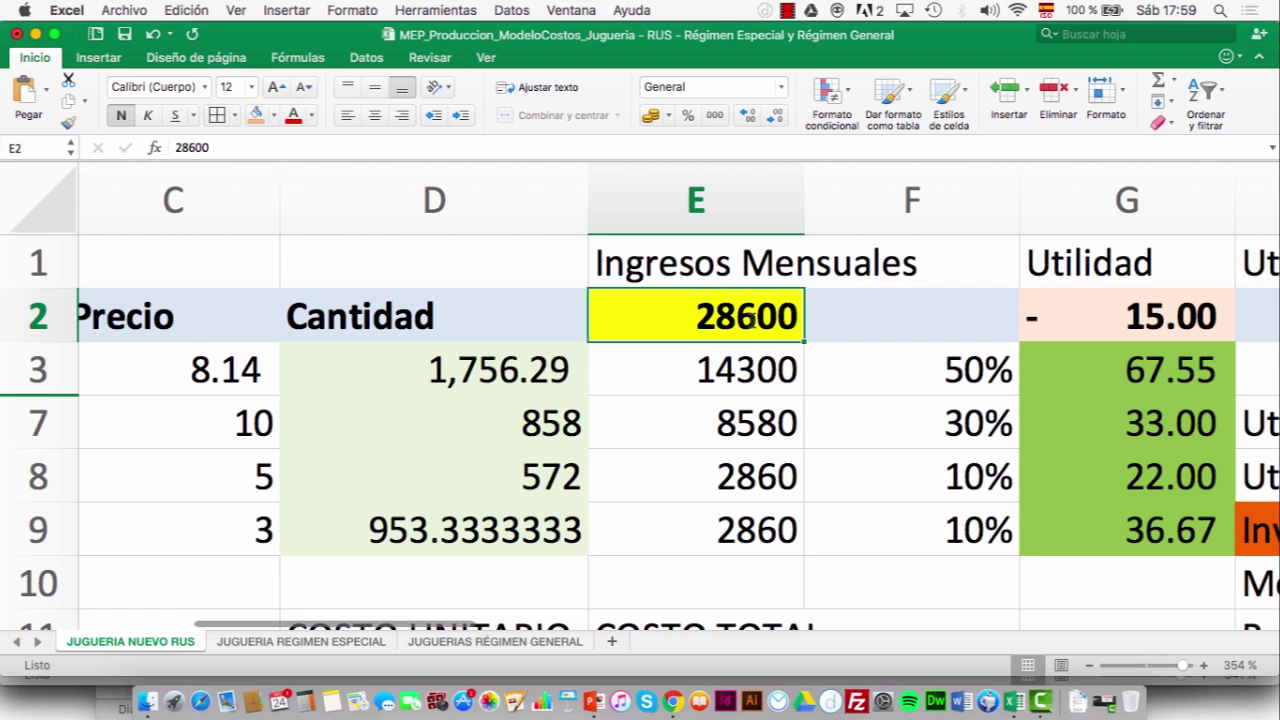
pyautogui.press('Down')
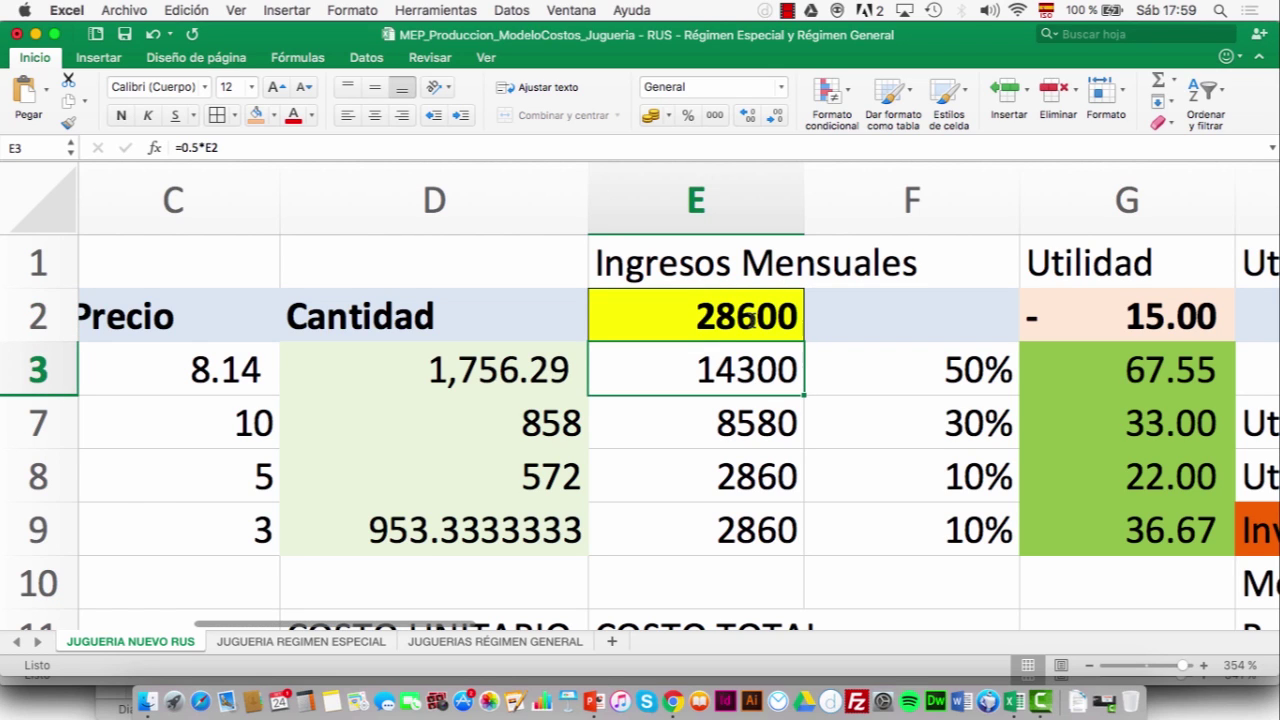
pyautogui.press('Left')
pyautogui.press('Left')
pyautogui.press('Left')
pyautogui.press('Left')
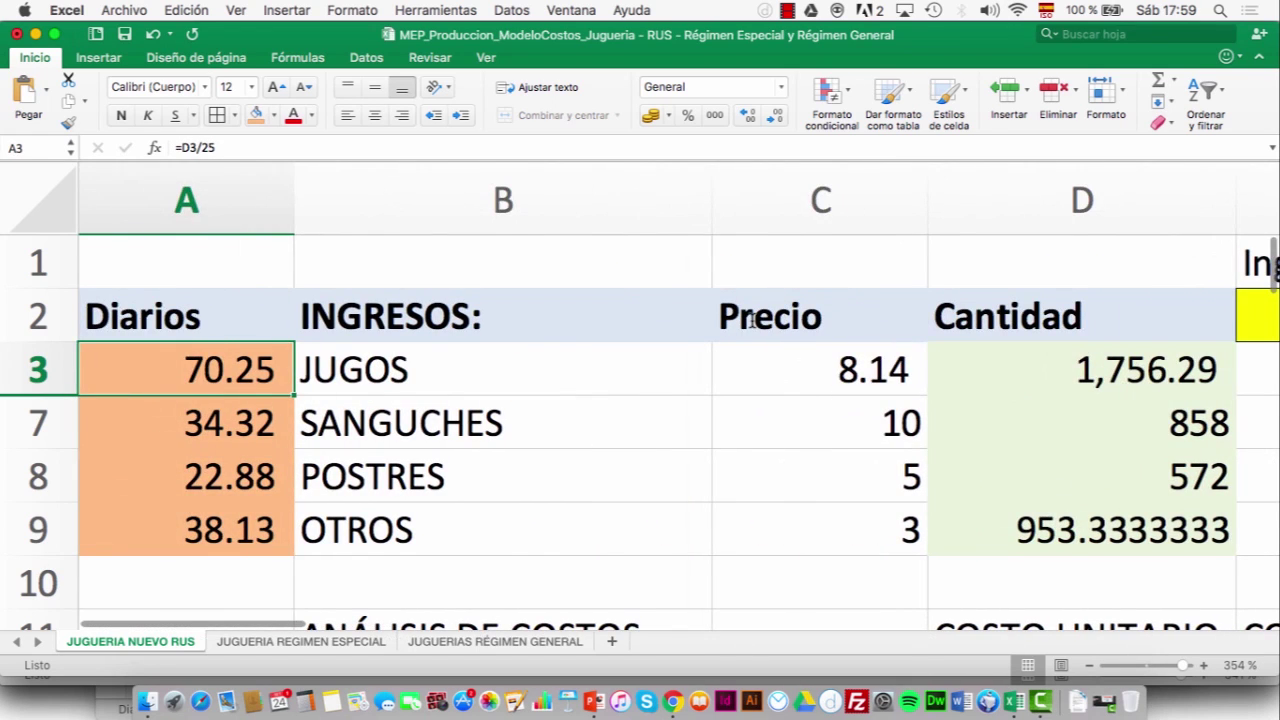
pyautogui.press('Right')
pyautogui.press('Right')
pyautogui.press('Right')
pyautogui.press('Right')
pyautogui.press('Right')
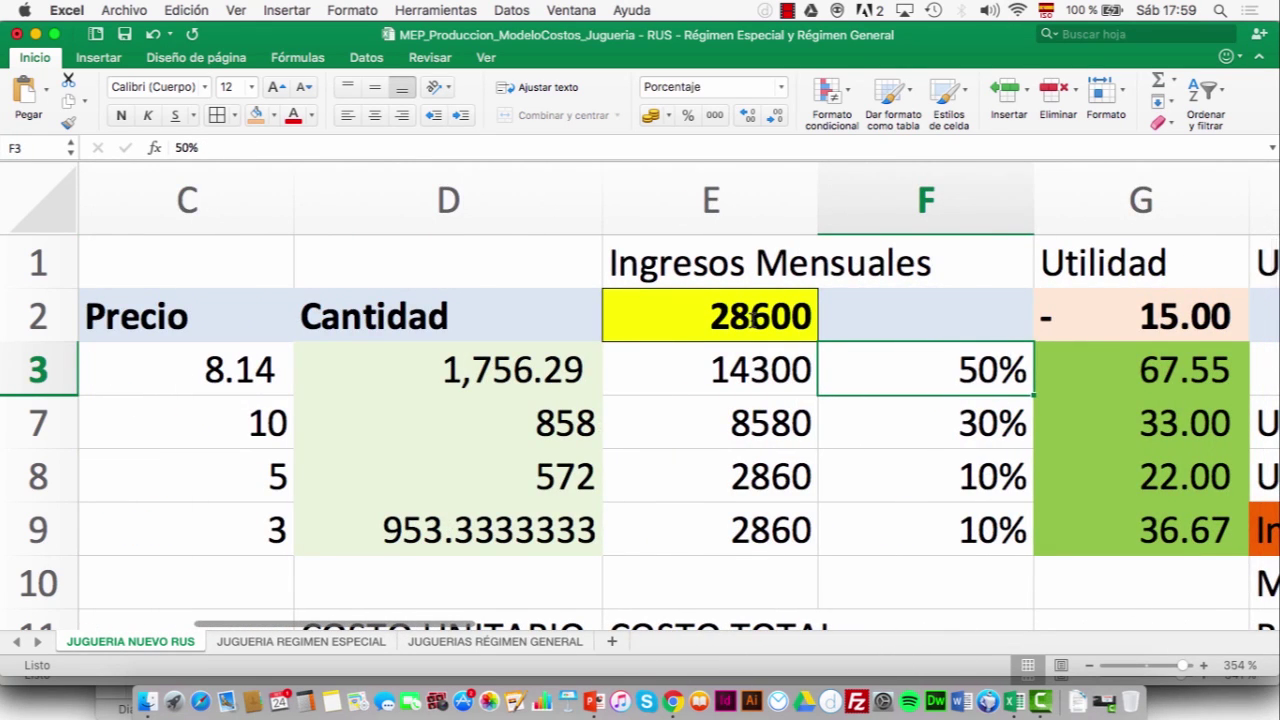
pyautogui.press('Left')
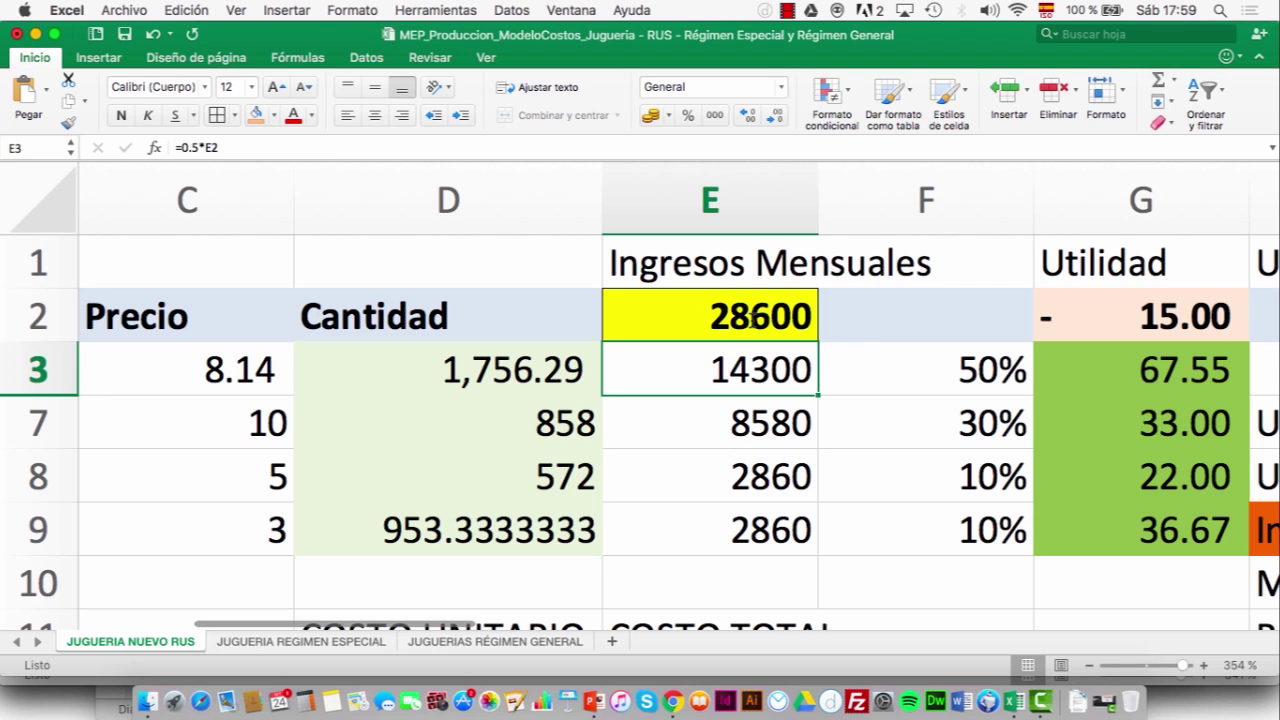
# - Open the JUGUERIA REGIMEN ESPECIAL sheet and review its income, fixed costs and variable costs as far as the tax rows
pyautogui.click(300, 641)
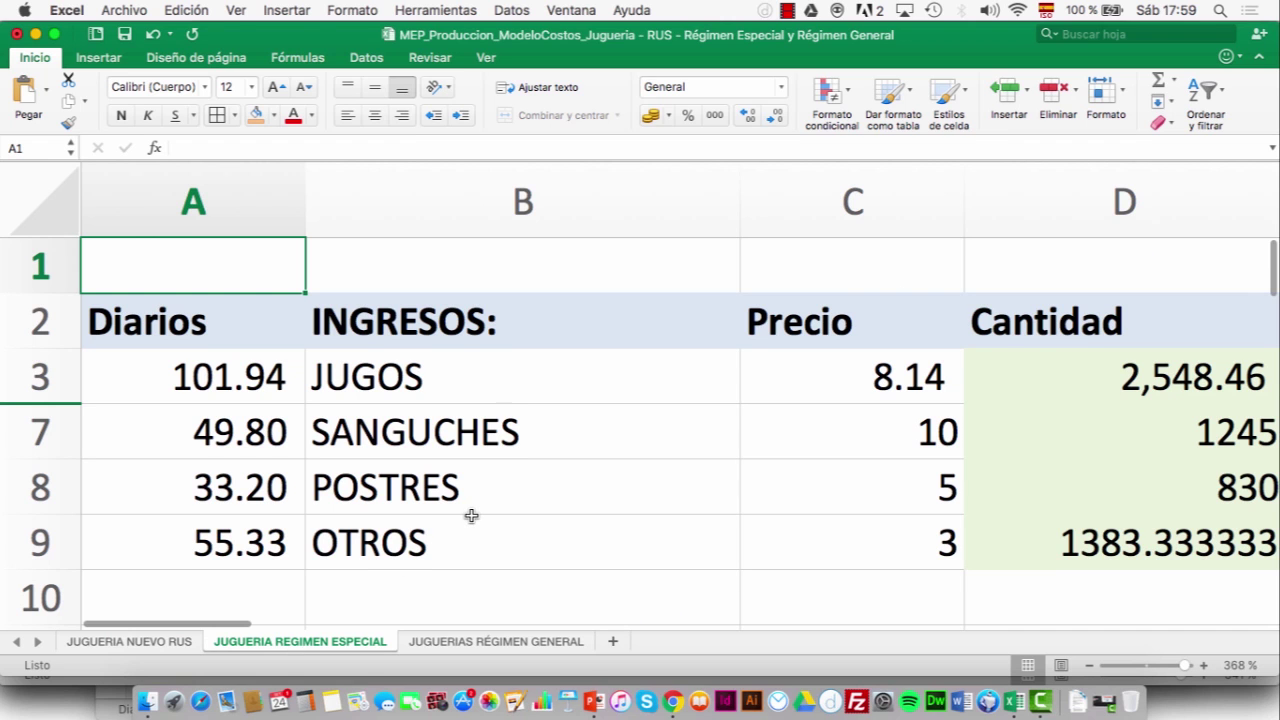
pyautogui.hscroll(5, 471, 515)
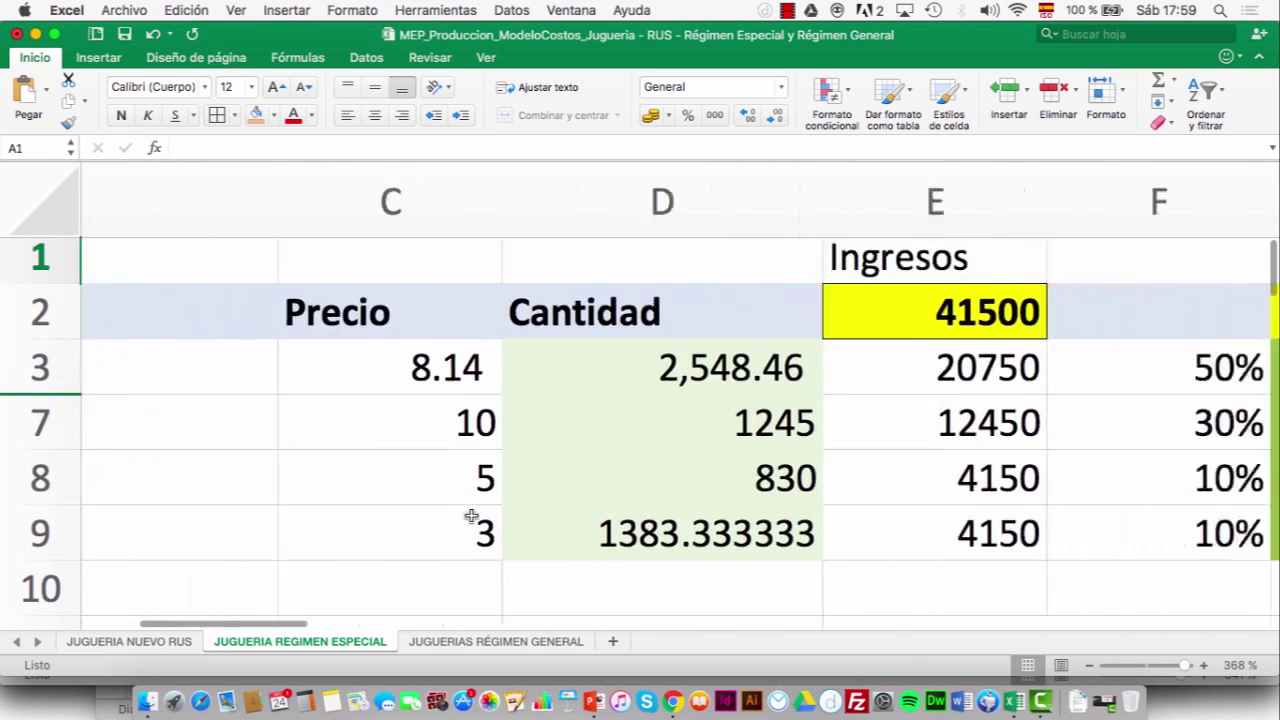
pyautogui.scroll(-10, 471, 515)
pyautogui.hscroll(-5, 471, 515)
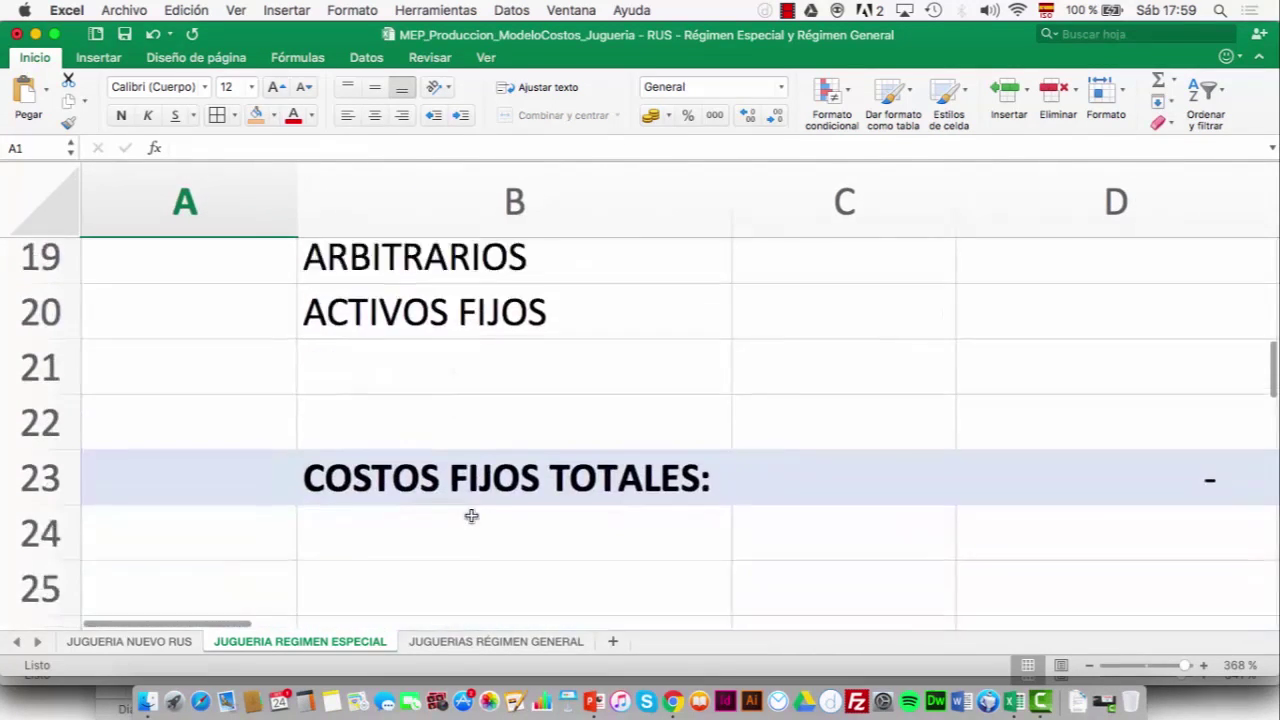
pyautogui.scroll(-5, 471, 515)
pyautogui.hscroll(3, 471, 515)
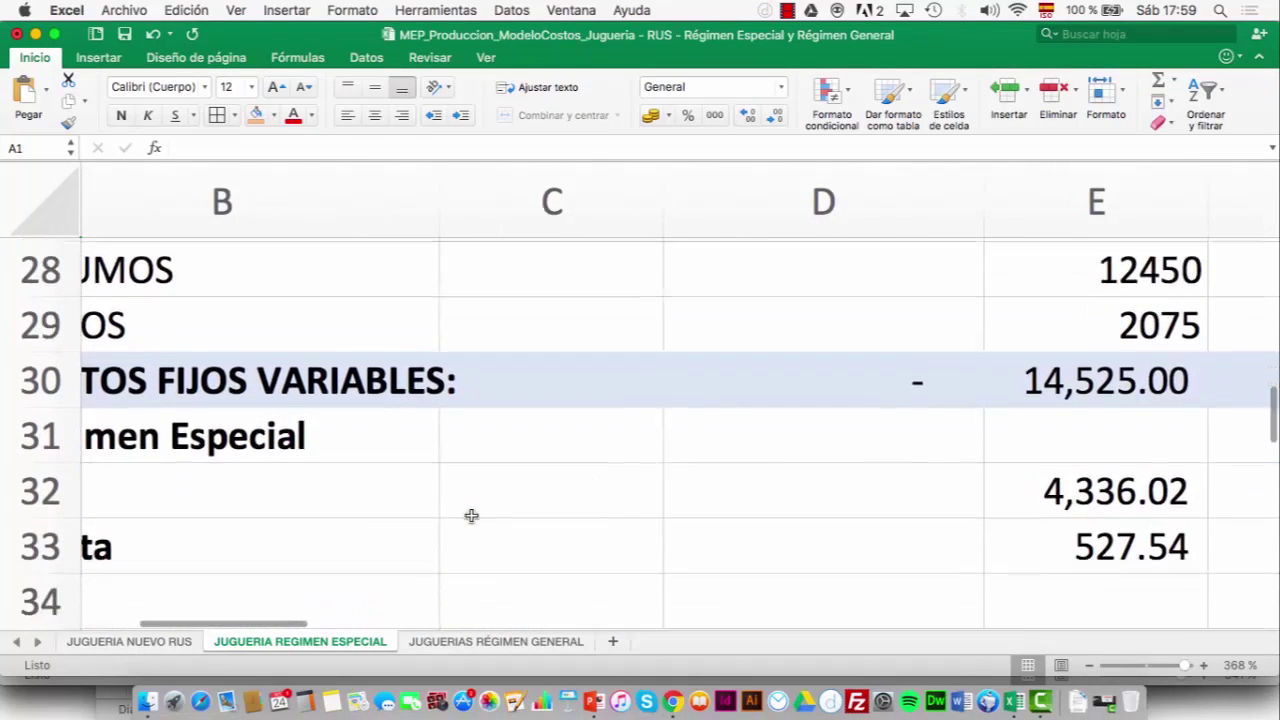
pyautogui.scroll(-2, 471, 515)
pyautogui.hscroll(-2, 471, 515)
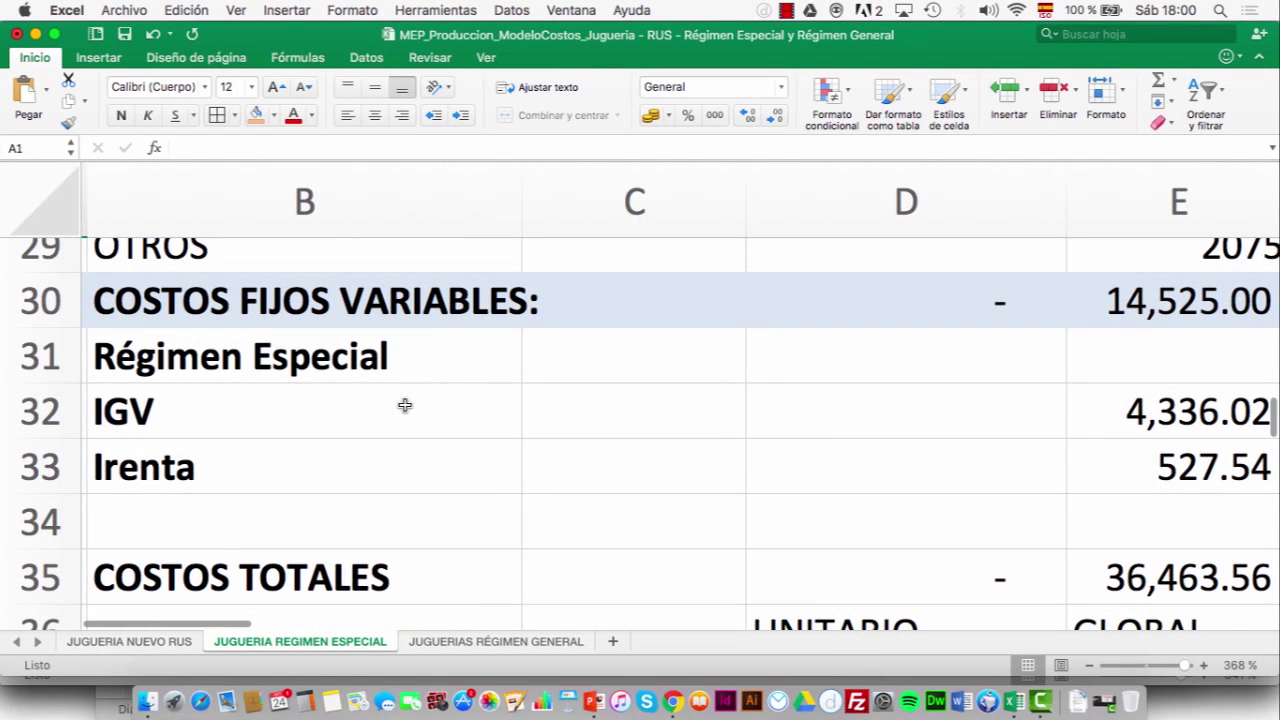
# - Inspect the IGV formula in E32 and the Irenta formula in E33
pyautogui.click(405, 405)
pyautogui.press('Right')
pyautogui.press('Right')
pyautogui.press('Right')
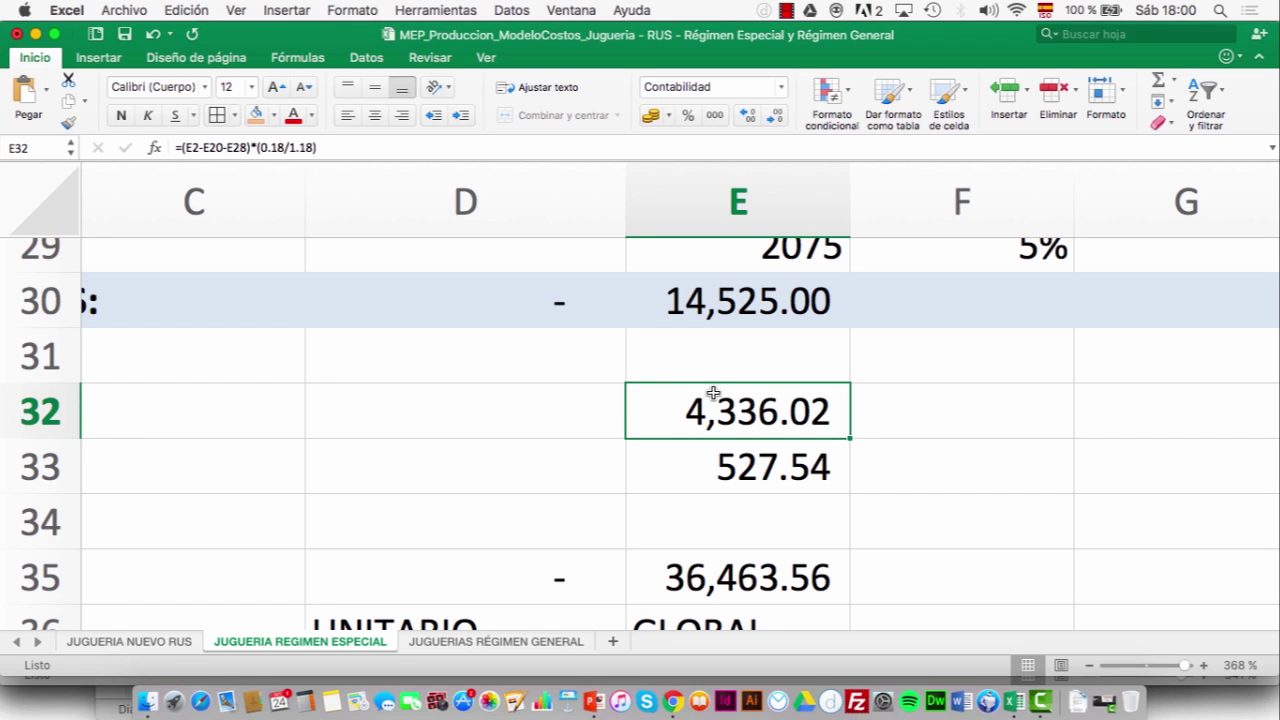
pyautogui.press('Down')
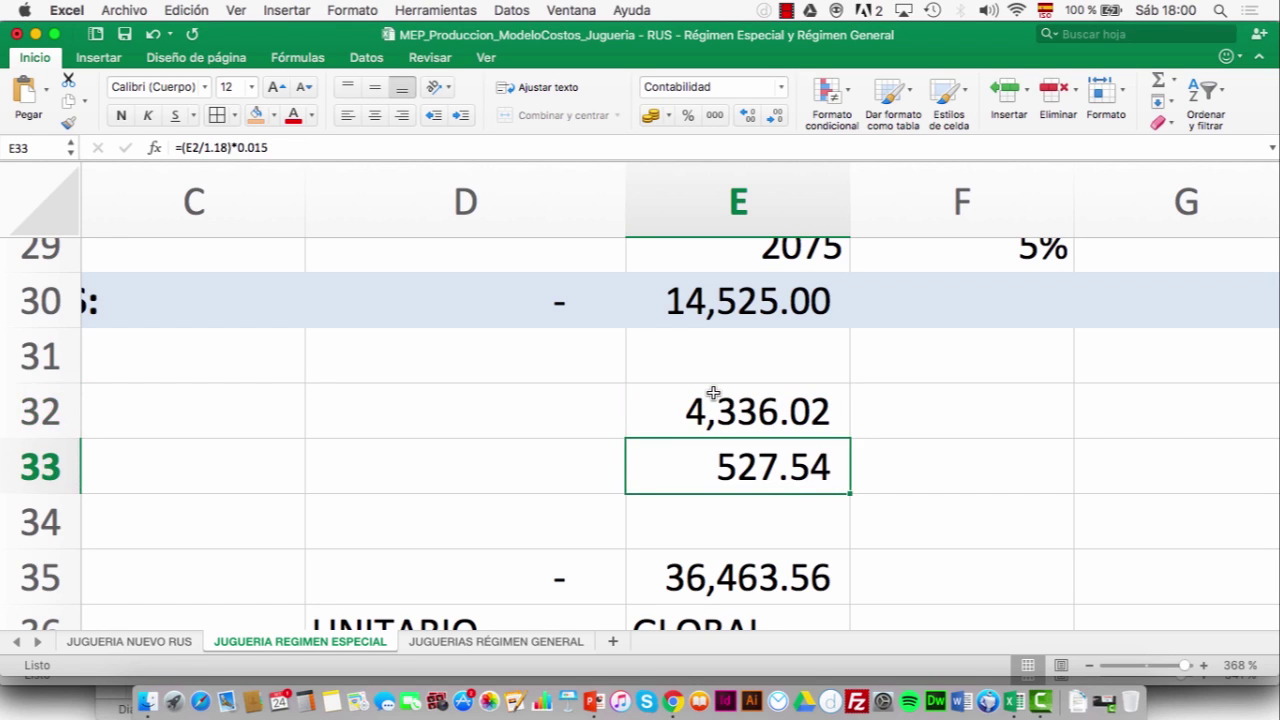
# - Enter 1.5% as the Irenta rate in cell C33
pyautogui.press('Home')
pyautogui.press('Right')
pyautogui.press('Right')
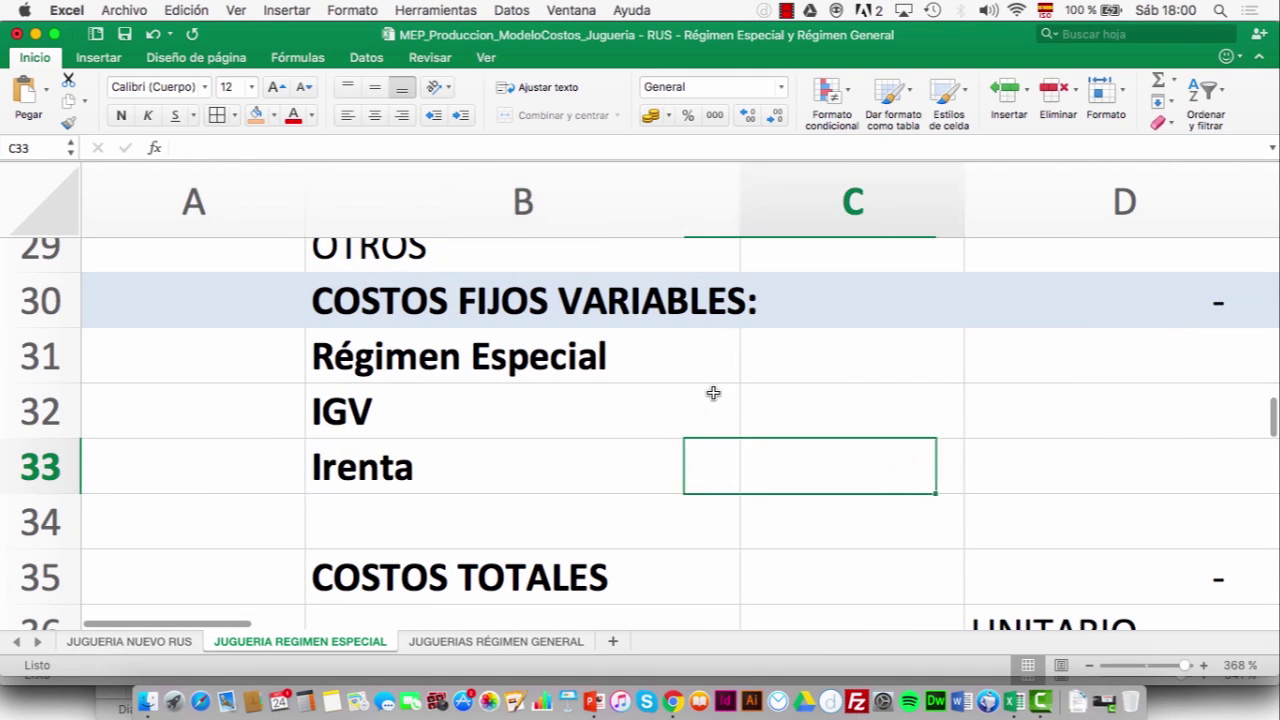
pyautogui.write('1.5')
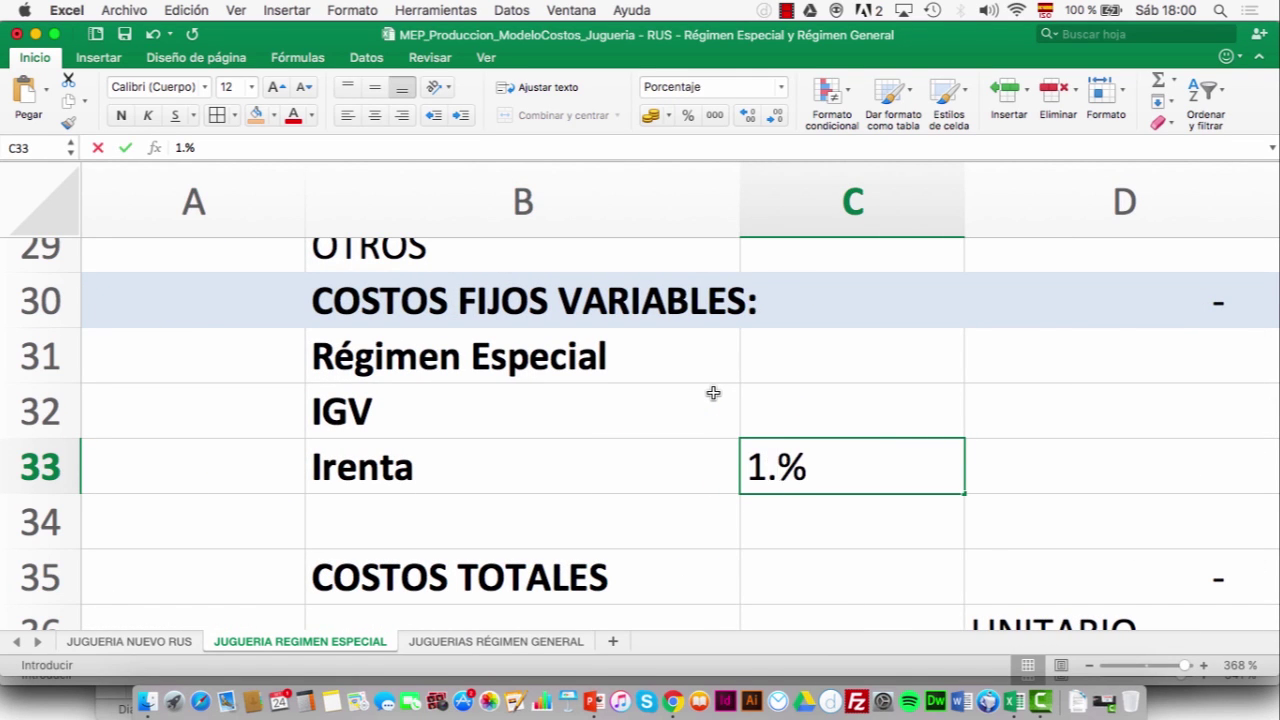
pyautogui.press('Return')
# - Review the IGV and Irenta amounts in E32:E33 against the JUGUERIA NUEVO RUS sheet, ending on the IGV formula
pyautogui.press('Right')
pyautogui.press('Right')
pyautogui.press('Up')
pyautogui.press('Up')
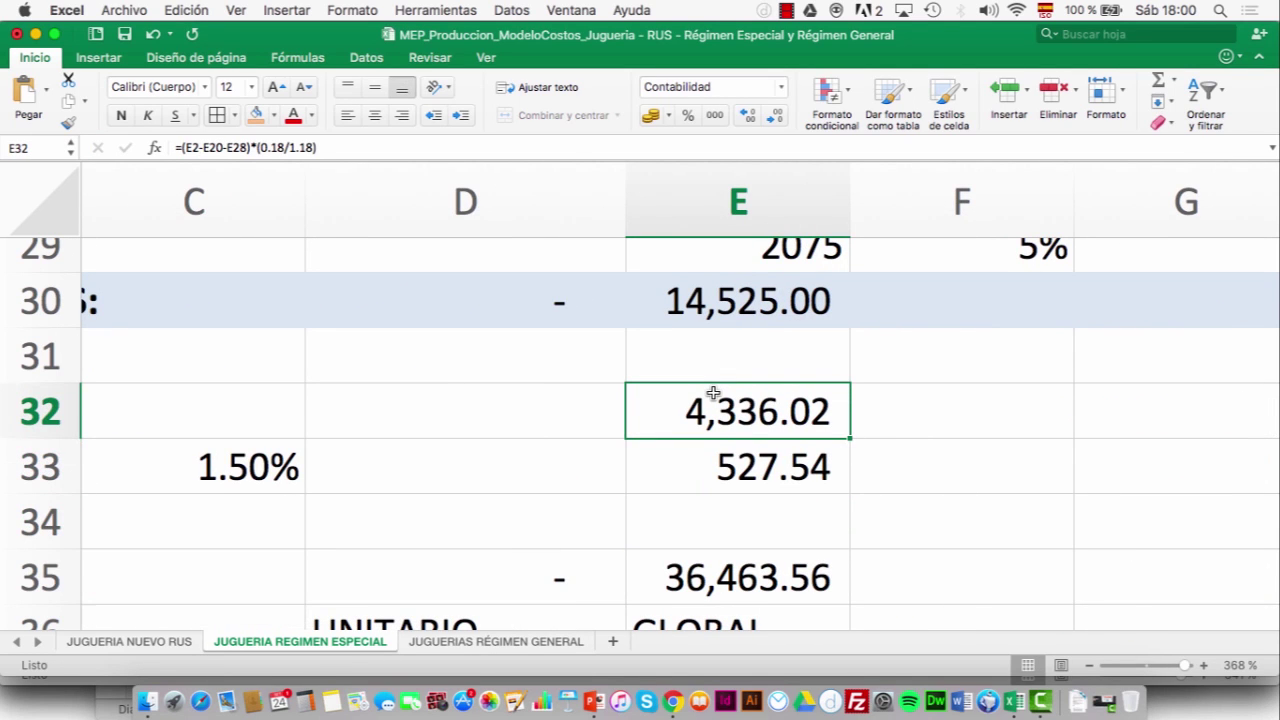
pyautogui.hotkey('shift', 'Down')
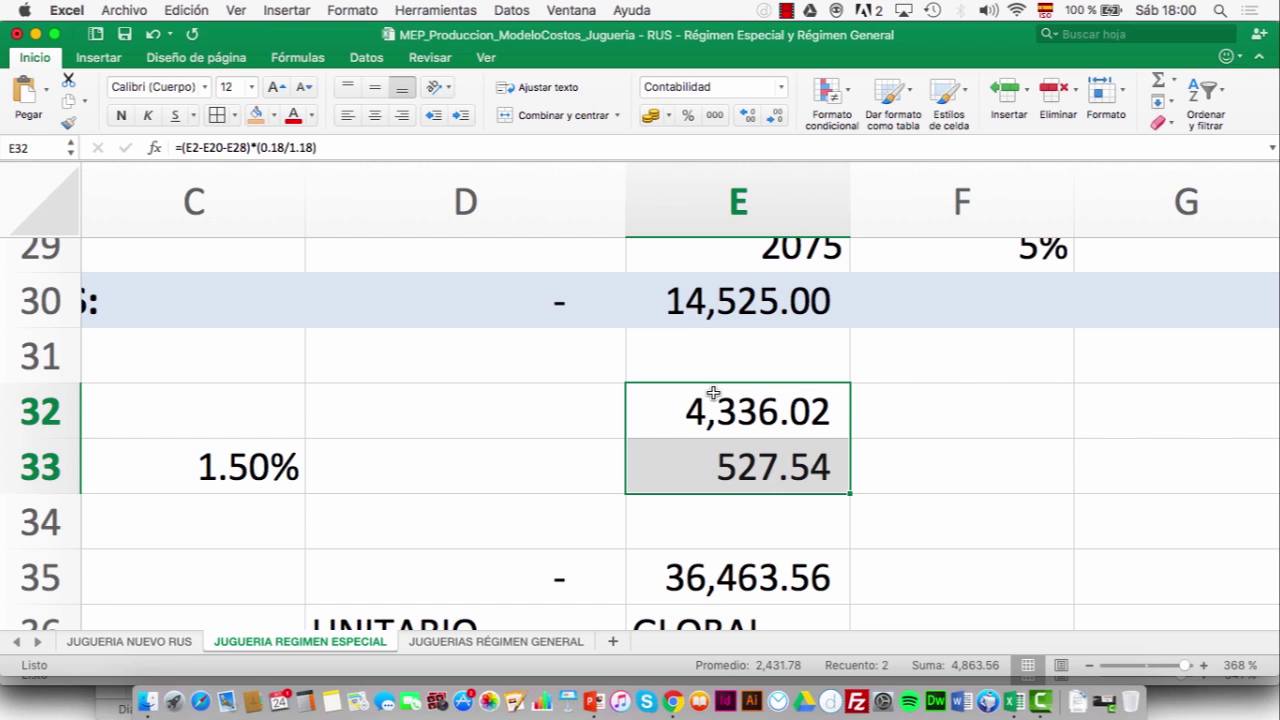
pyautogui.click(162, 641)
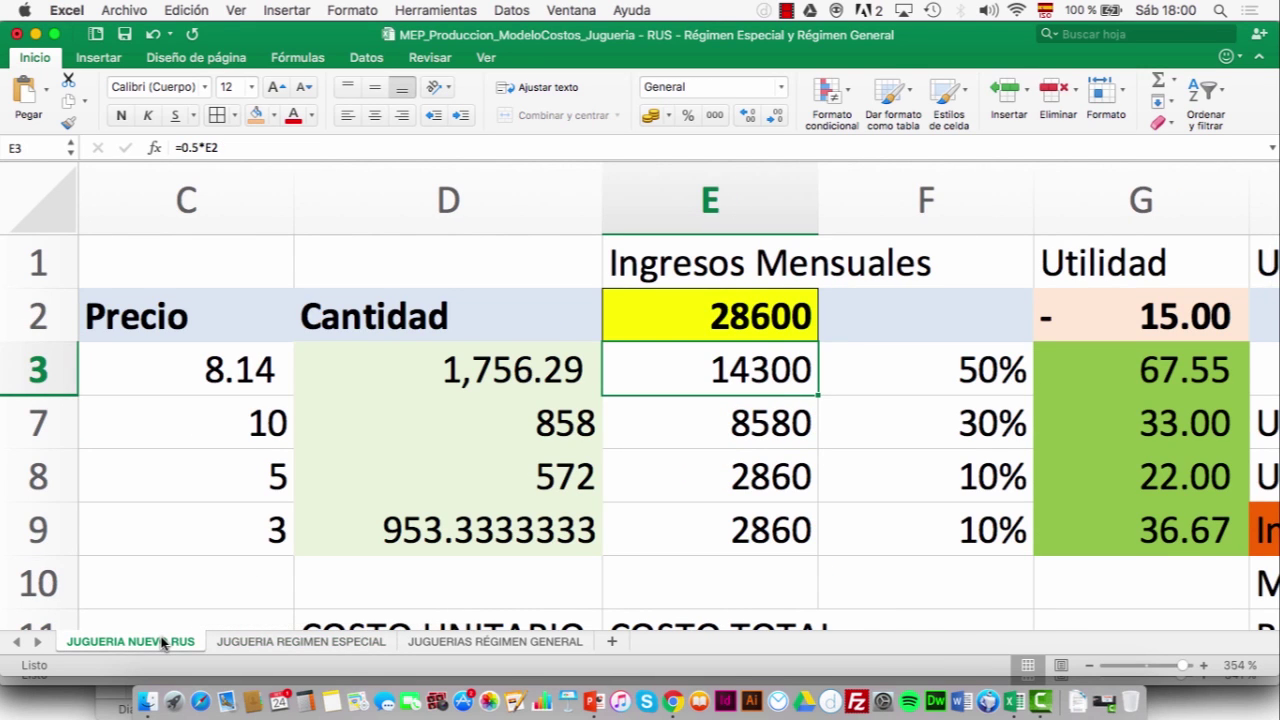
pyautogui.click(250, 642)
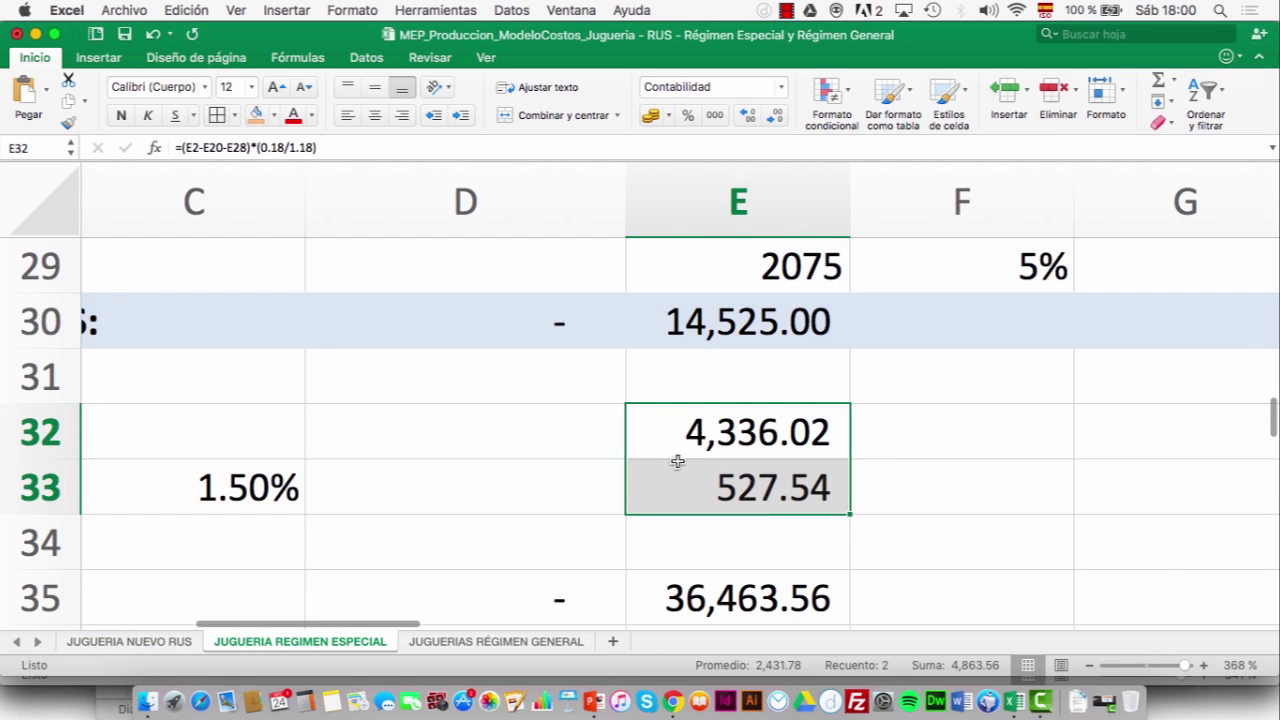
pyautogui.click(697, 436)
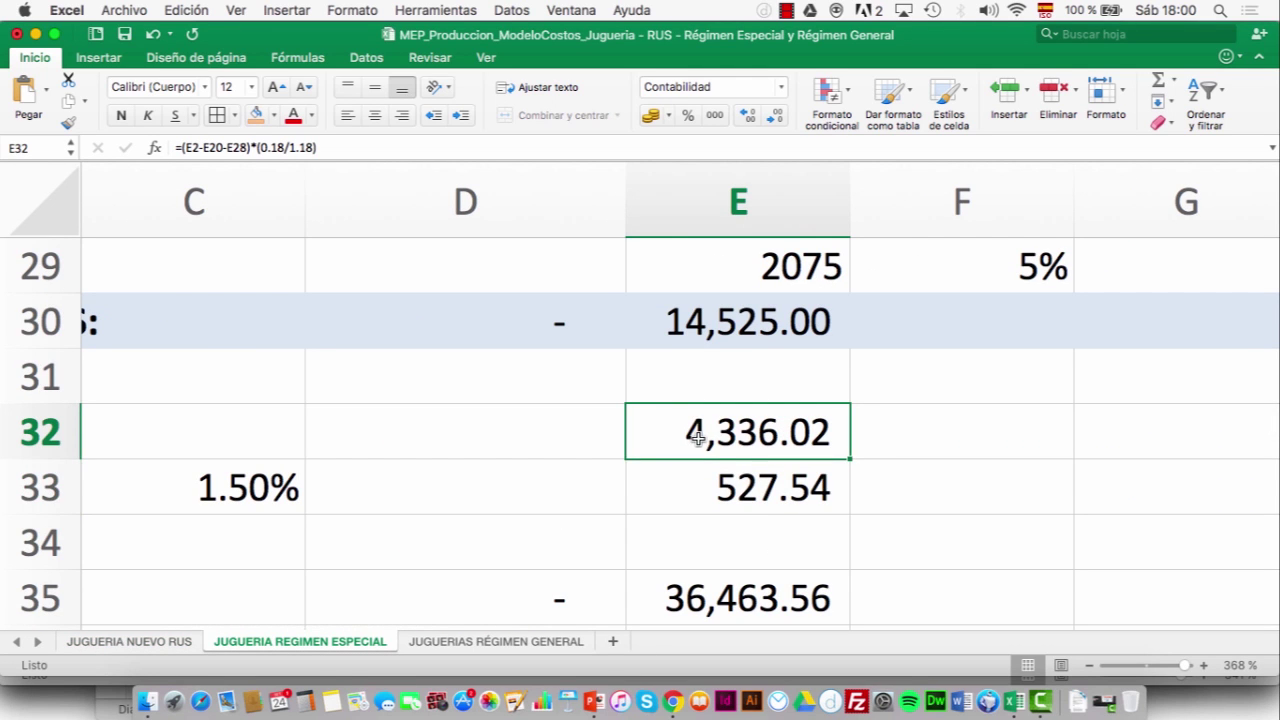
# - Try an income of 35000 in cell E2 of the JUGUERIA REGIMEN ESPECIAL sheet and check the Utilidad
pyautogui.scroll(2, 697, 438)
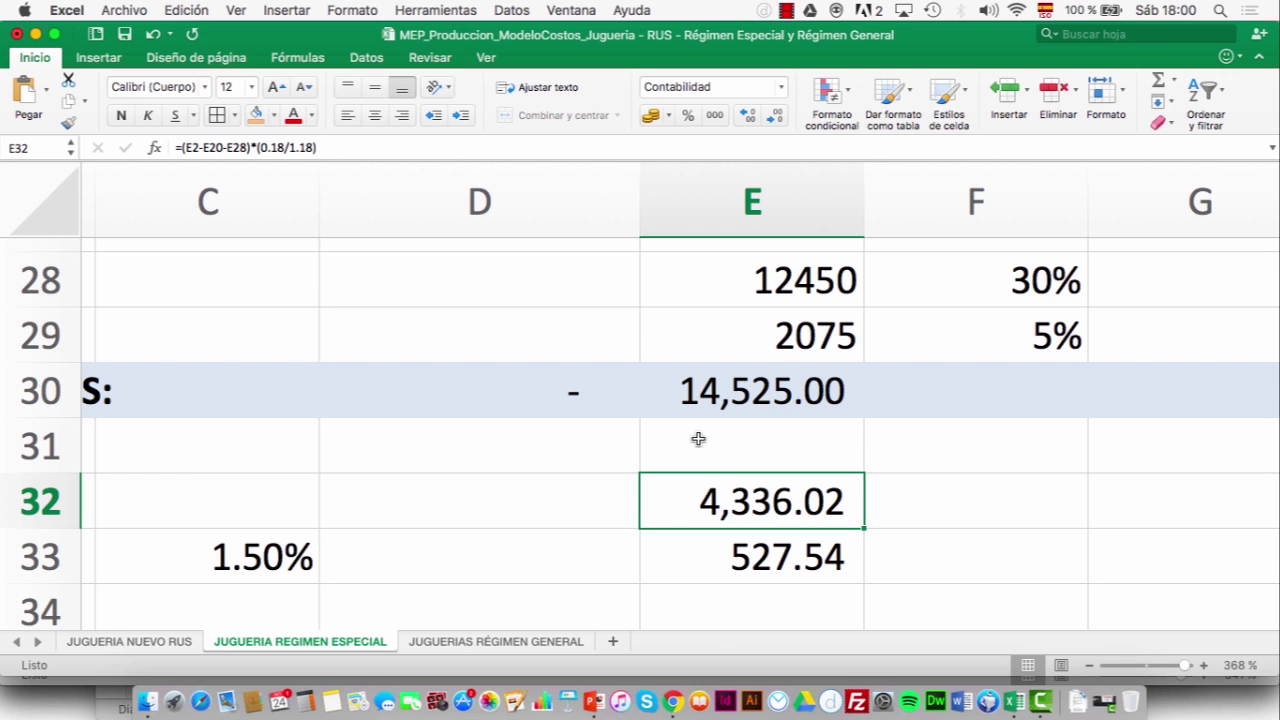
pyautogui.scroll(8, 698, 439)
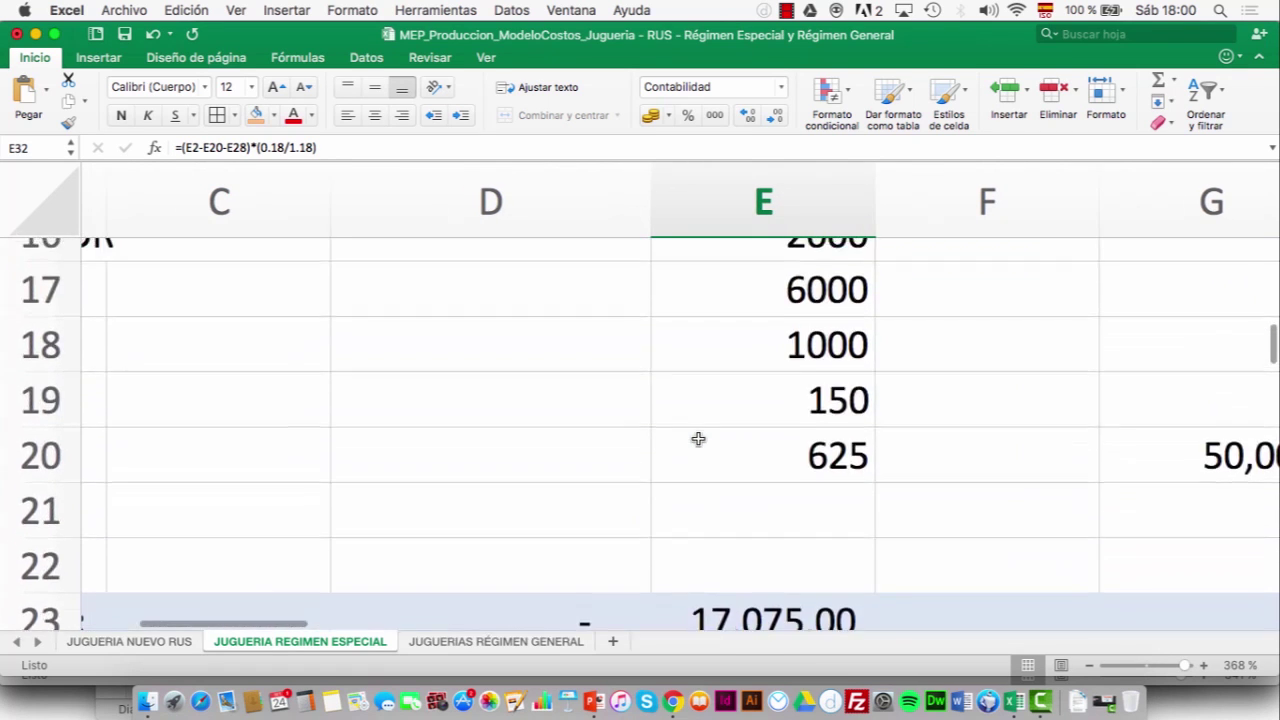
pyautogui.scroll(10, 698, 439)
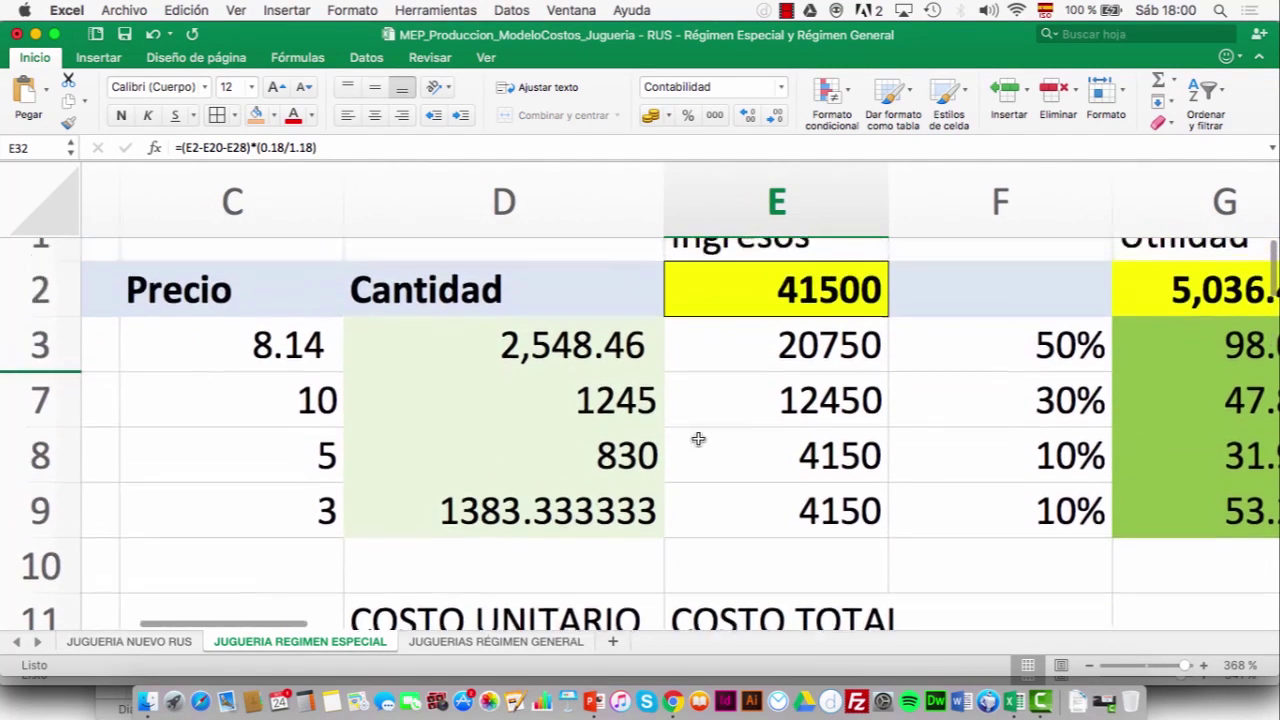
pyautogui.scroll(2, 698, 439)
pyautogui.hscroll(2, 698, 439)
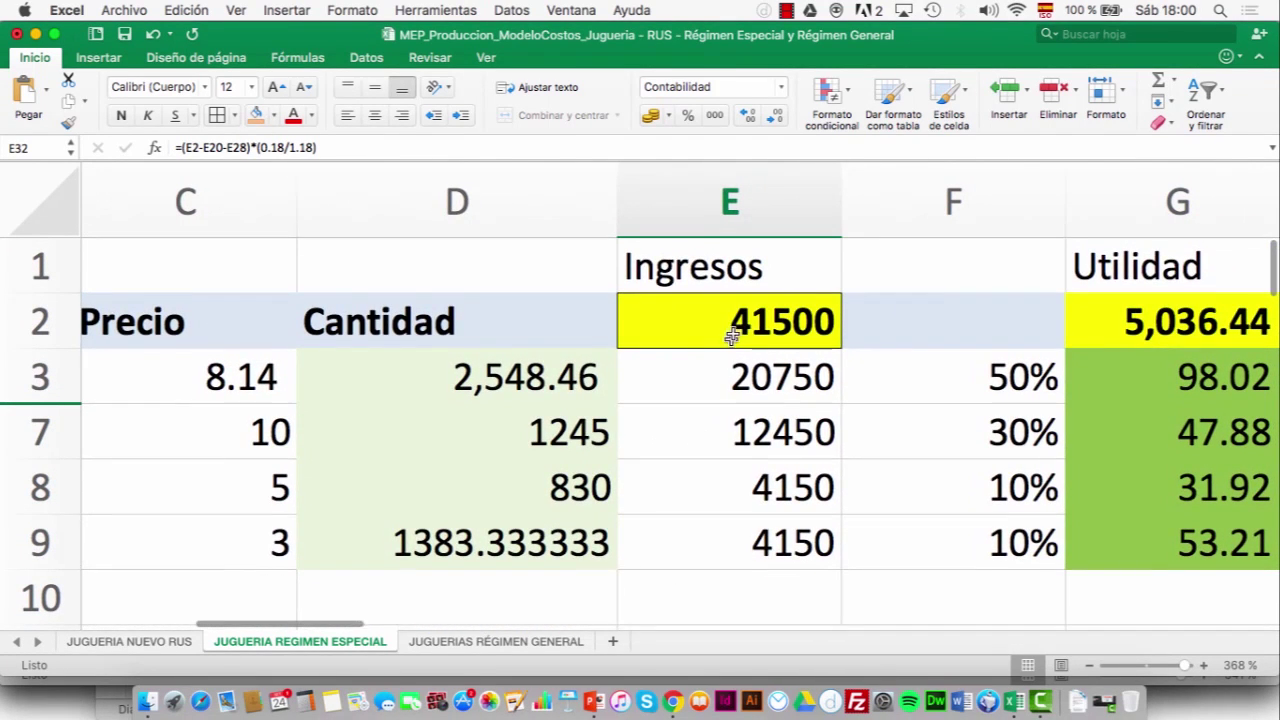
pyautogui.click(730, 340)
pyautogui.write('35000')
pyautogui.press('Return')
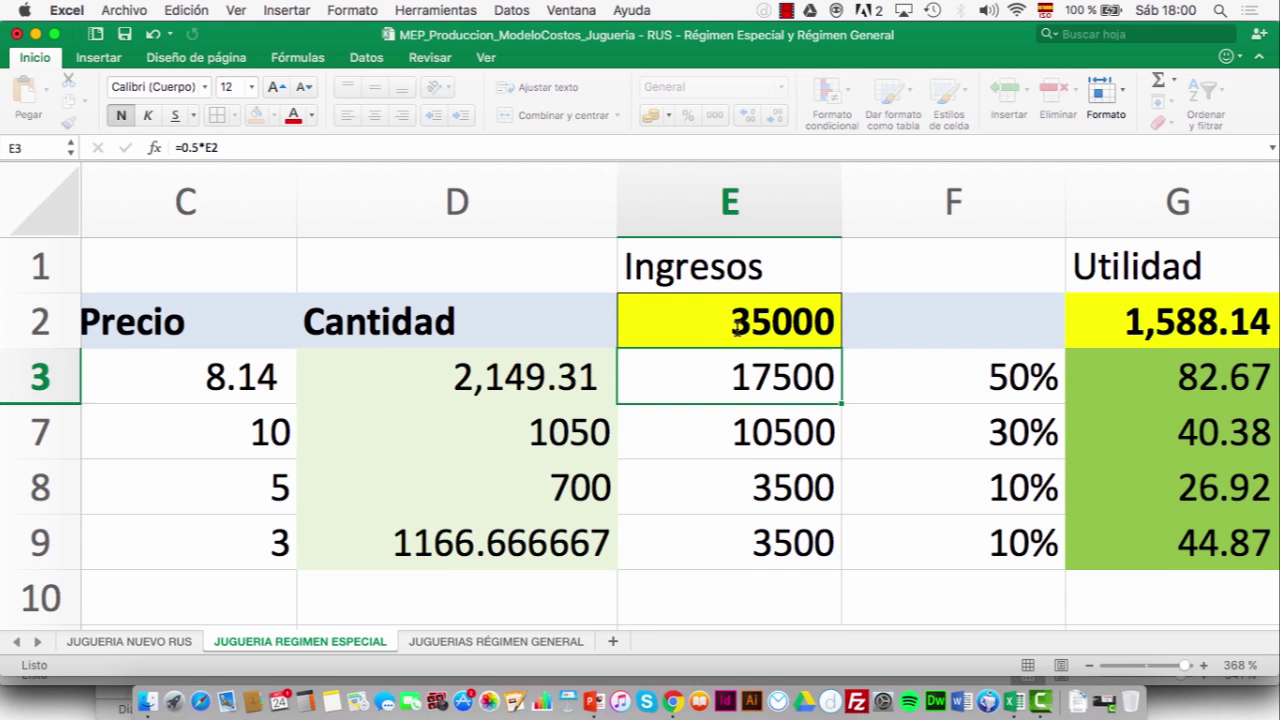
# - Try incomes of 34000 and 32000 in cell E2 to bring the Utilidad close to break-even
pyautogui.click(735, 330)
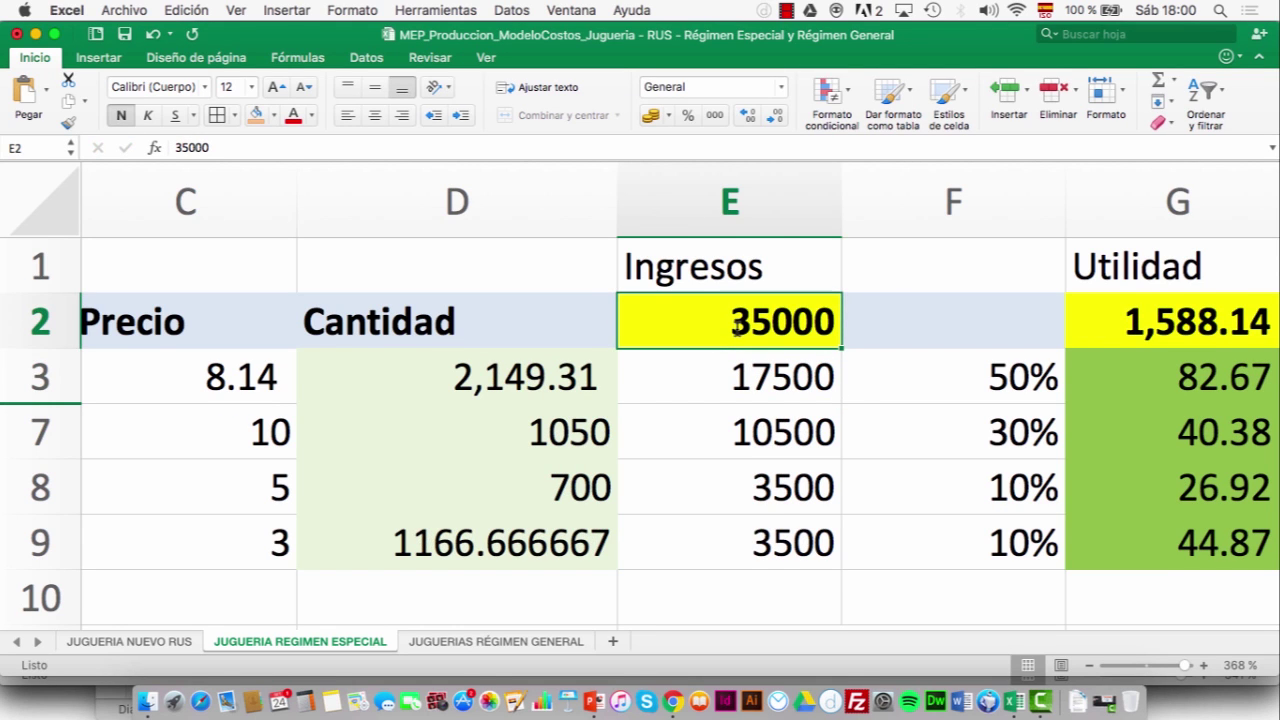
pyautogui.write('34000')
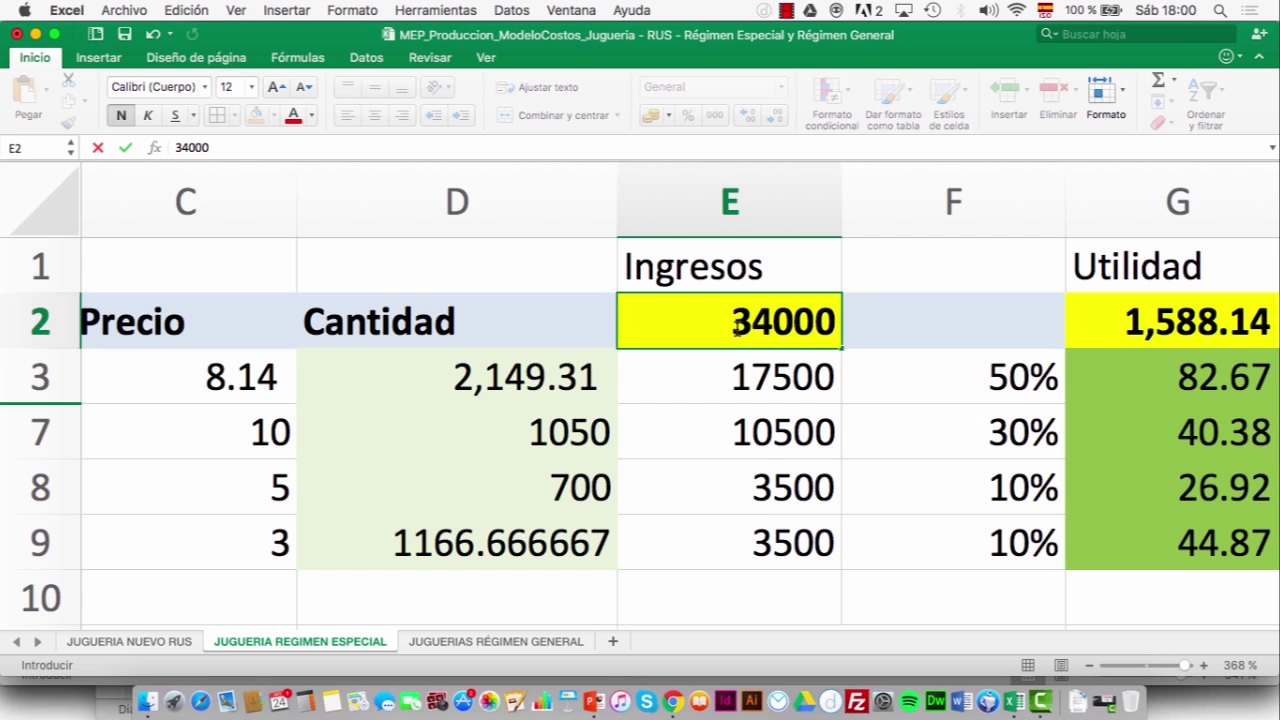
pyautogui.press('Return')
pyautogui.click(735, 330)
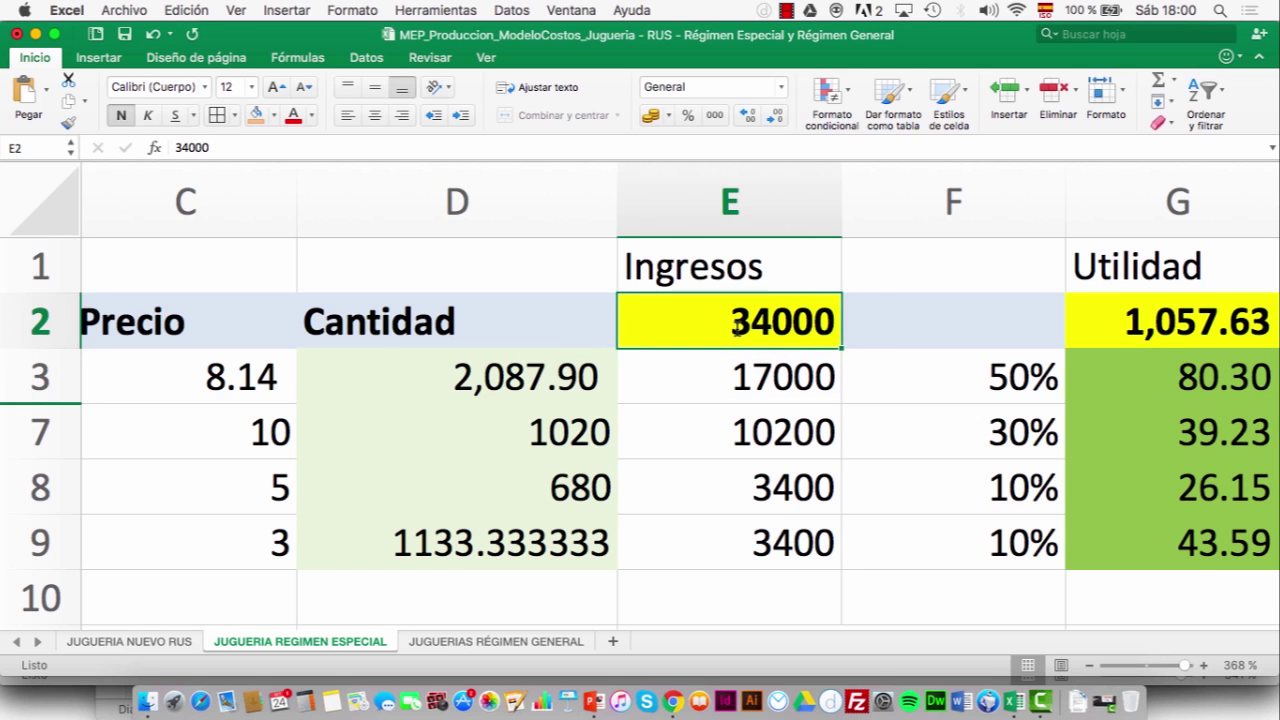
pyautogui.write('32000')
pyautogui.press('Return')
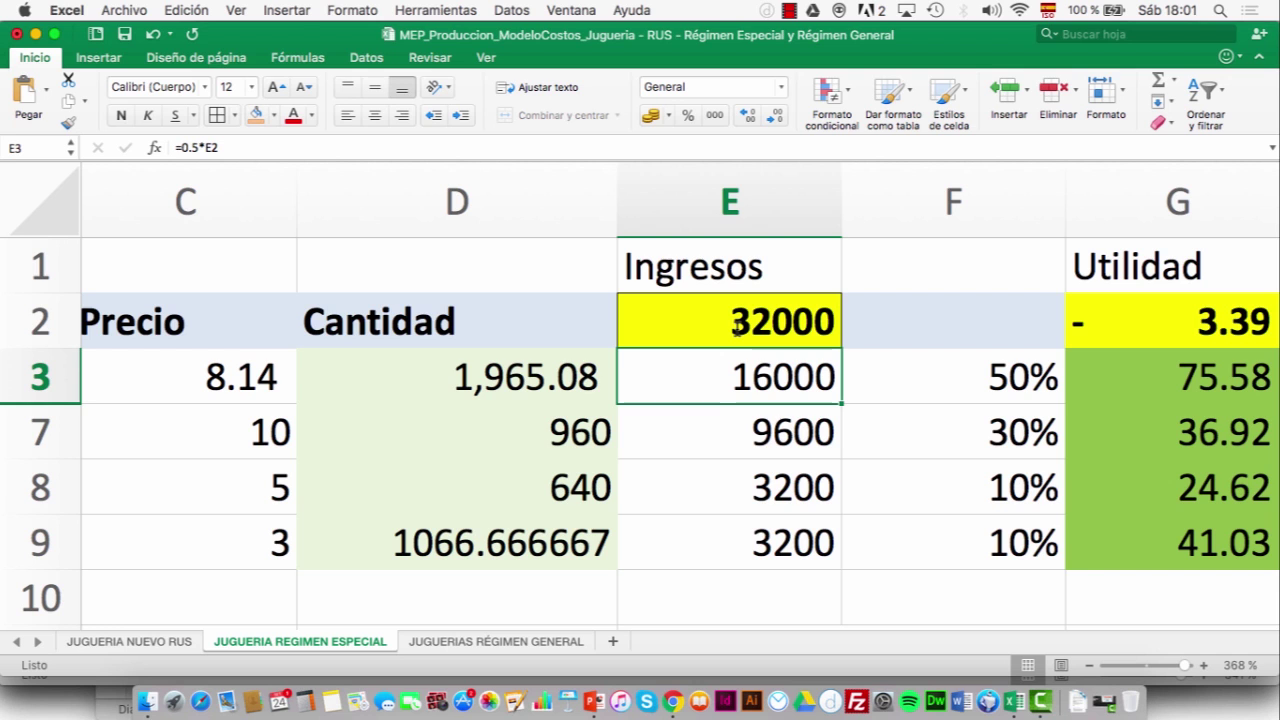
# - Check the Utilidad in G2 and the daily quantities sold in the Diarios column for the 32000 income
pyautogui.click(735, 330)
pyautogui.press('Right')
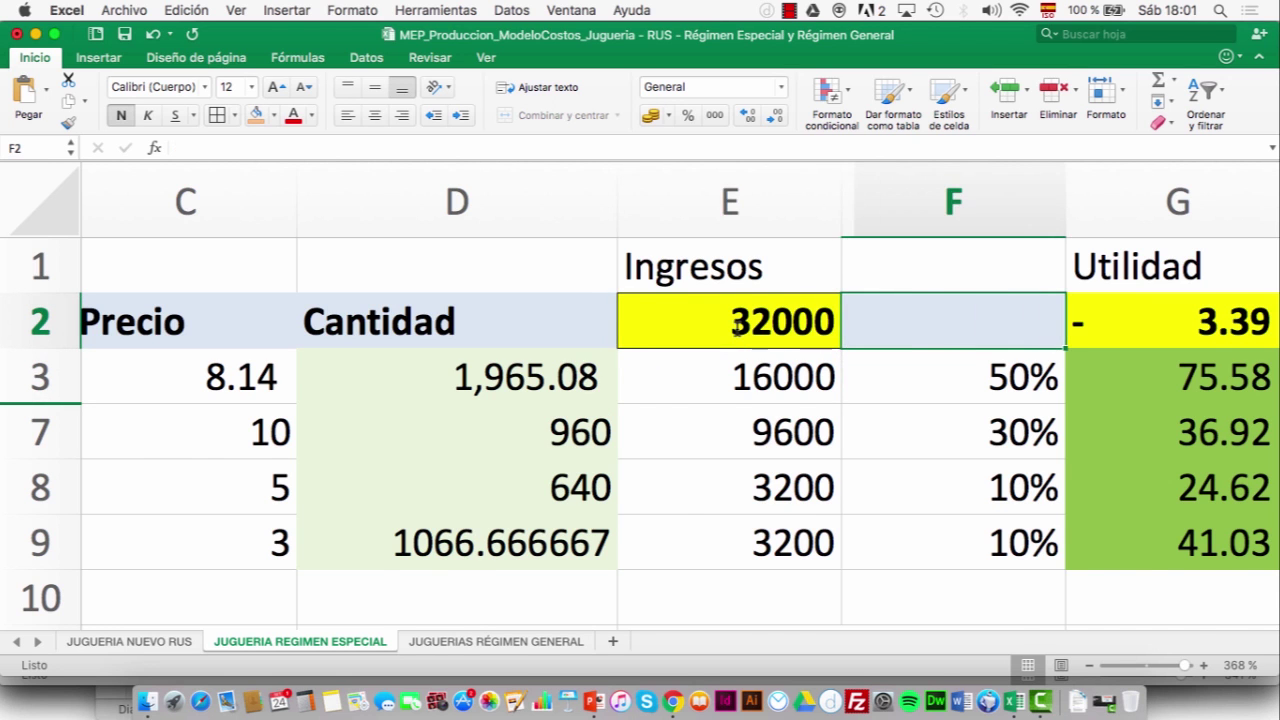
pyautogui.press('Right')
pyautogui.hscroll(3, 737, 329)
pyautogui.press('Left')
pyautogui.press('Left')
pyautogui.press('Down')
pyautogui.press('Left')
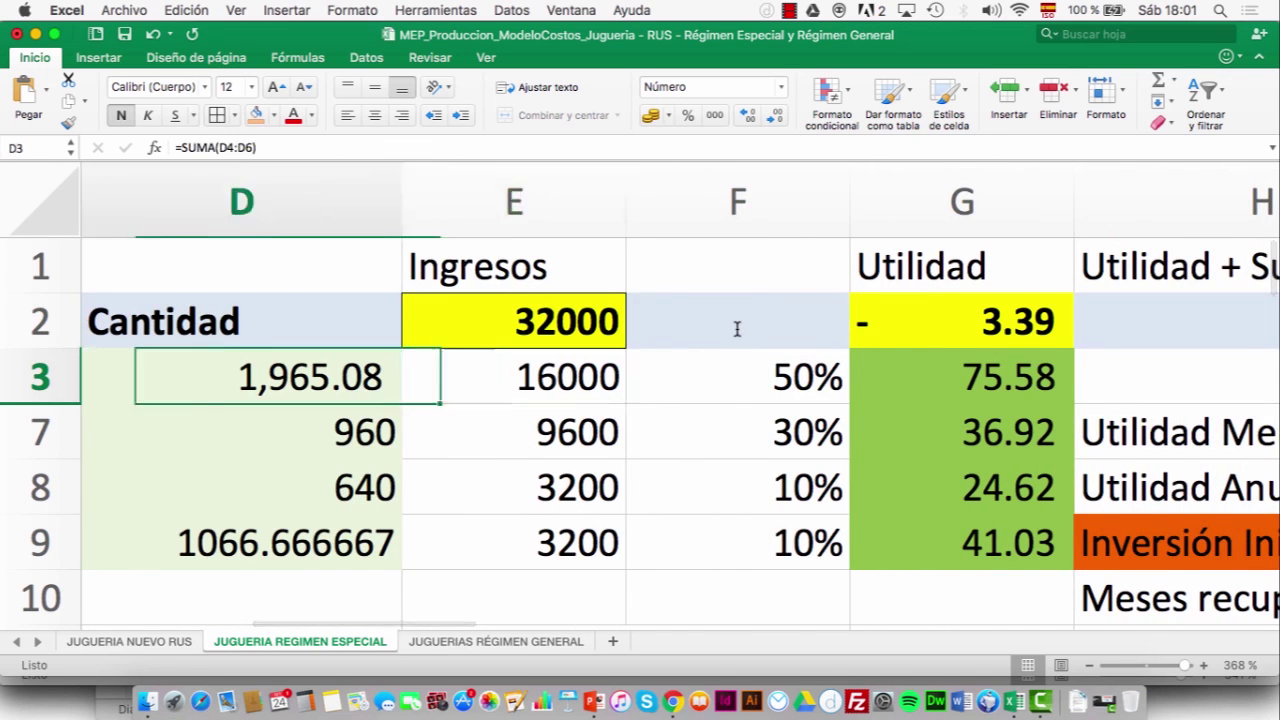
pyautogui.press('Left')
pyautogui.press('Left')
pyautogui.press('Left')
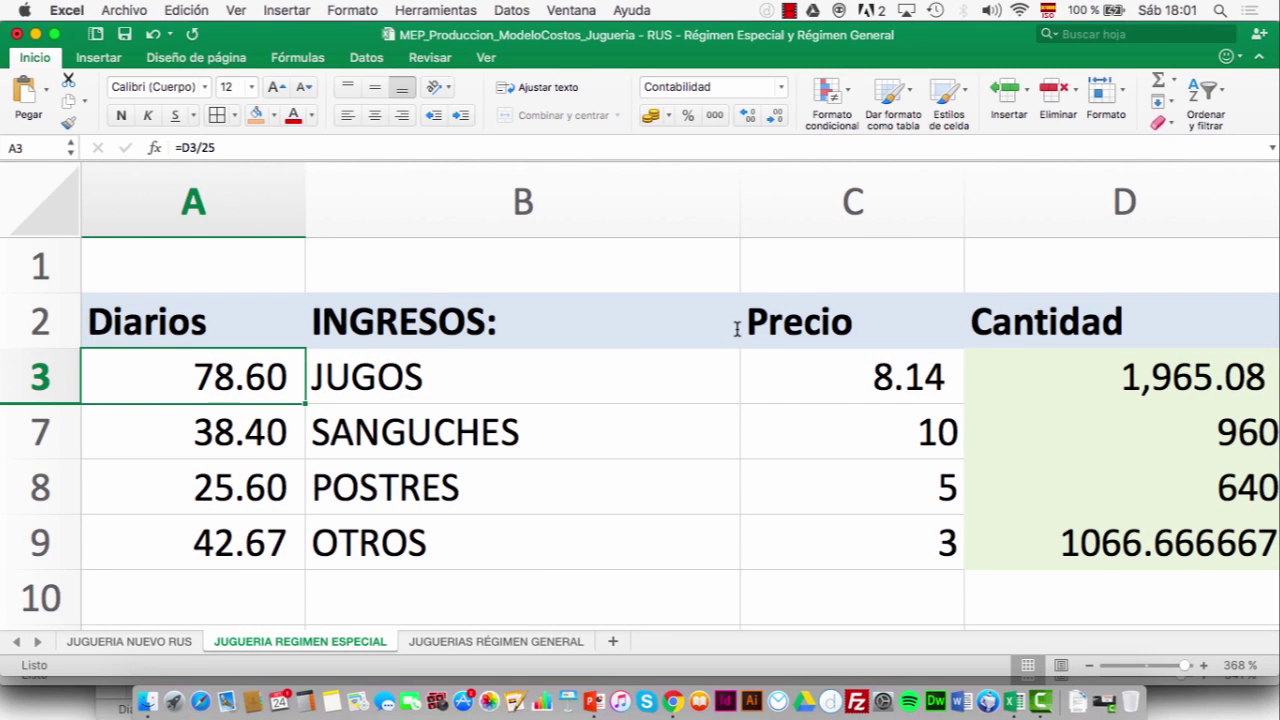
# - Compare the Ingresos value in E2 with the Utilidad in G2
pyautogui.press('Right')
pyautogui.press('Right')
pyautogui.press('Right')
pyautogui.press('Right')
pyautogui.press('Up')
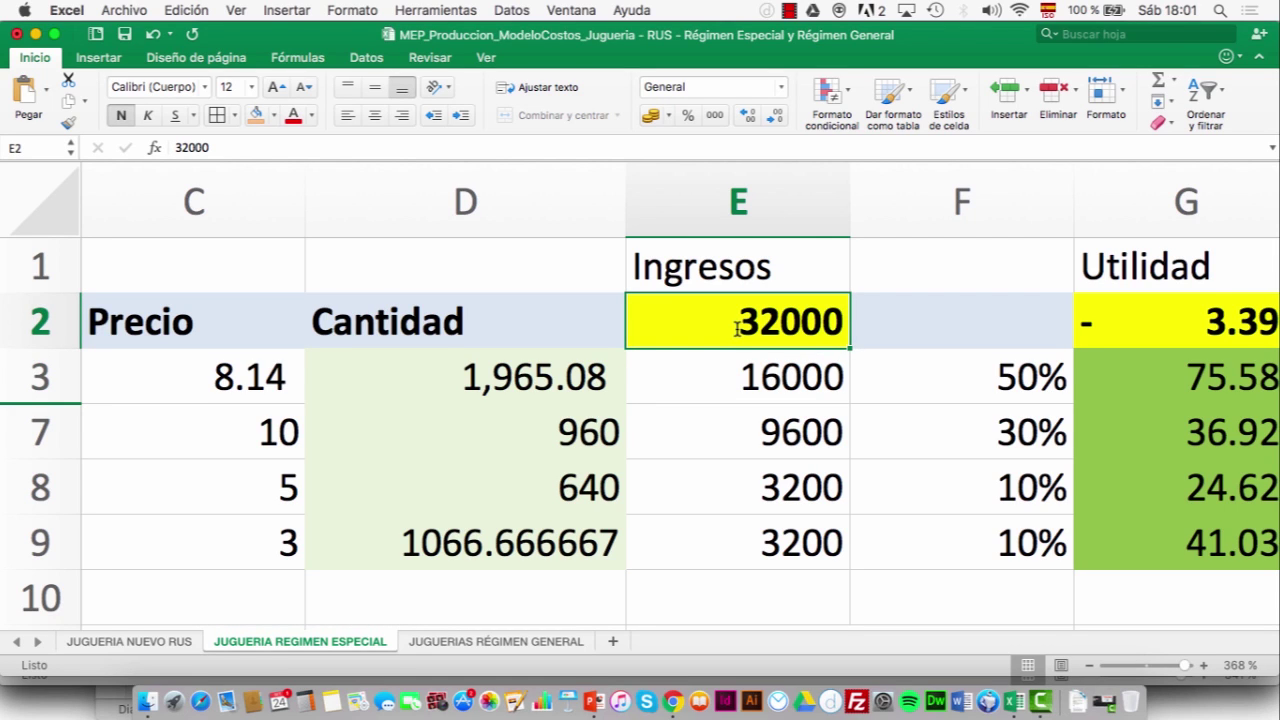
pyautogui.press('Right')
pyautogui.press('Right')
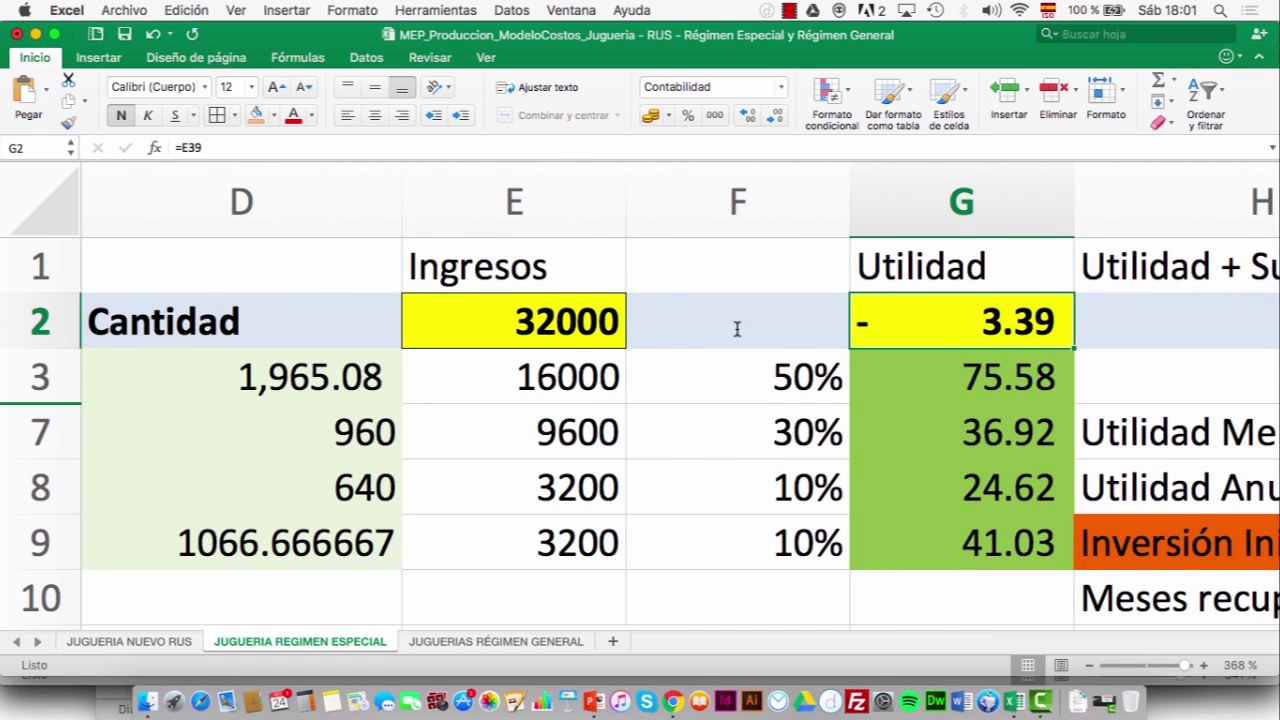
# - Try incomes of 40000, 41000 and 42000 in cell E2, checking the Utilidad each time for a target near 5000
pyautogui.press('Left')
pyautogui.press('Left')
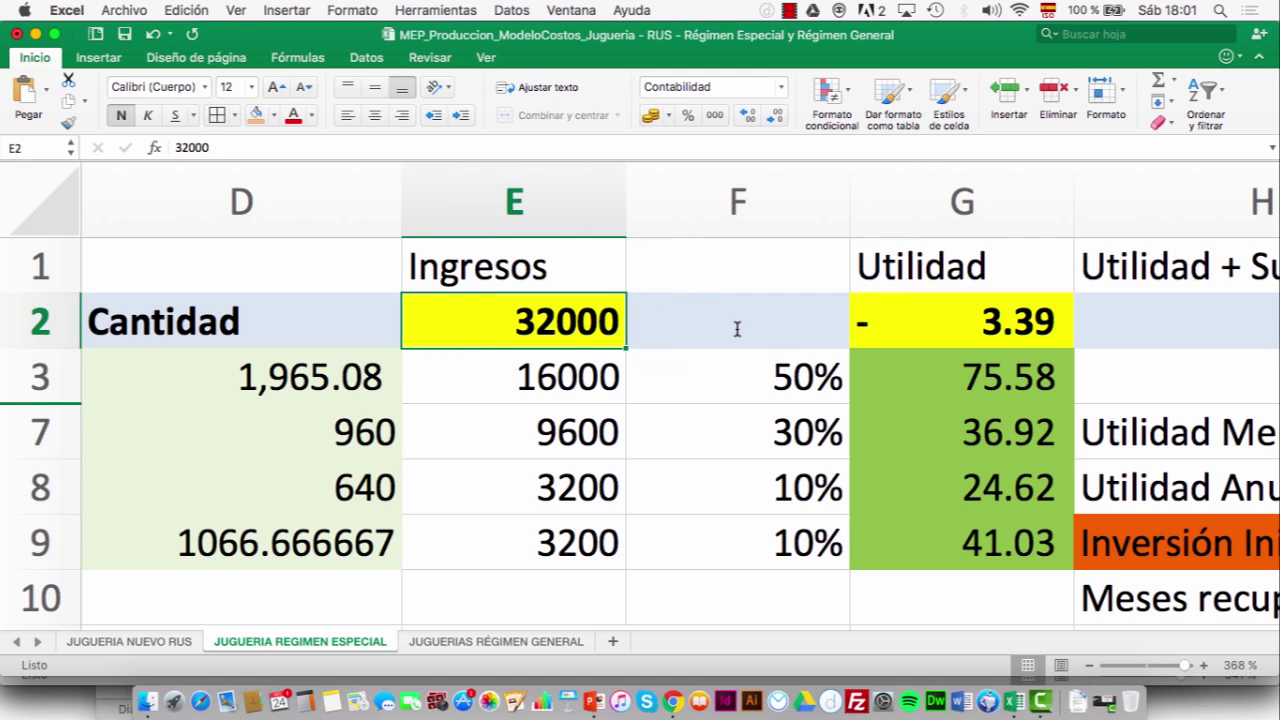
pyautogui.write('40000')
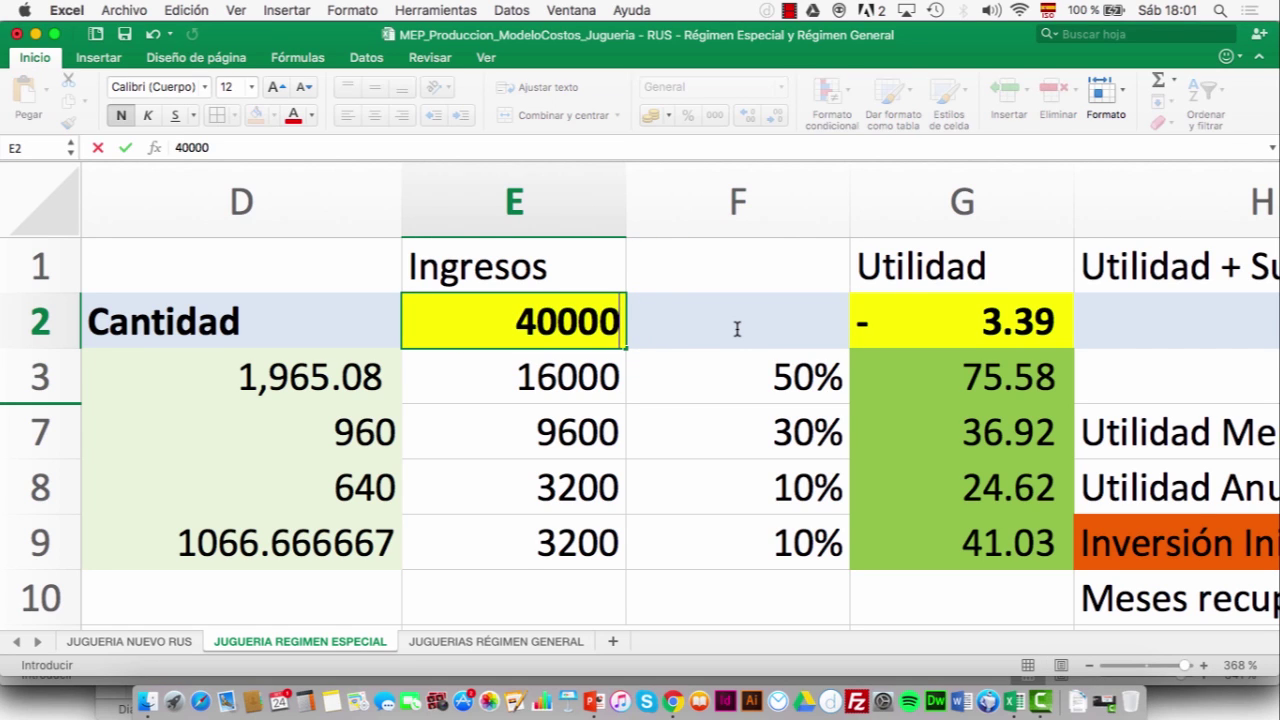
pyautogui.press('Return')
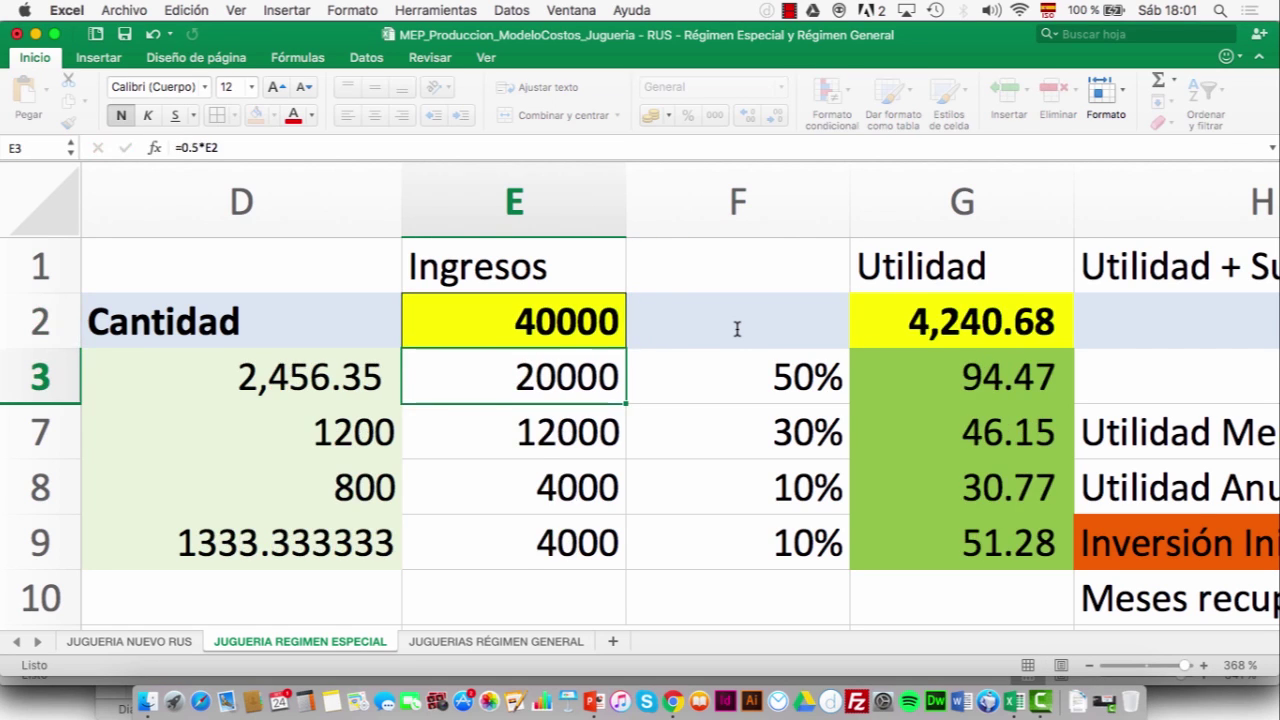
pyautogui.press('Up')
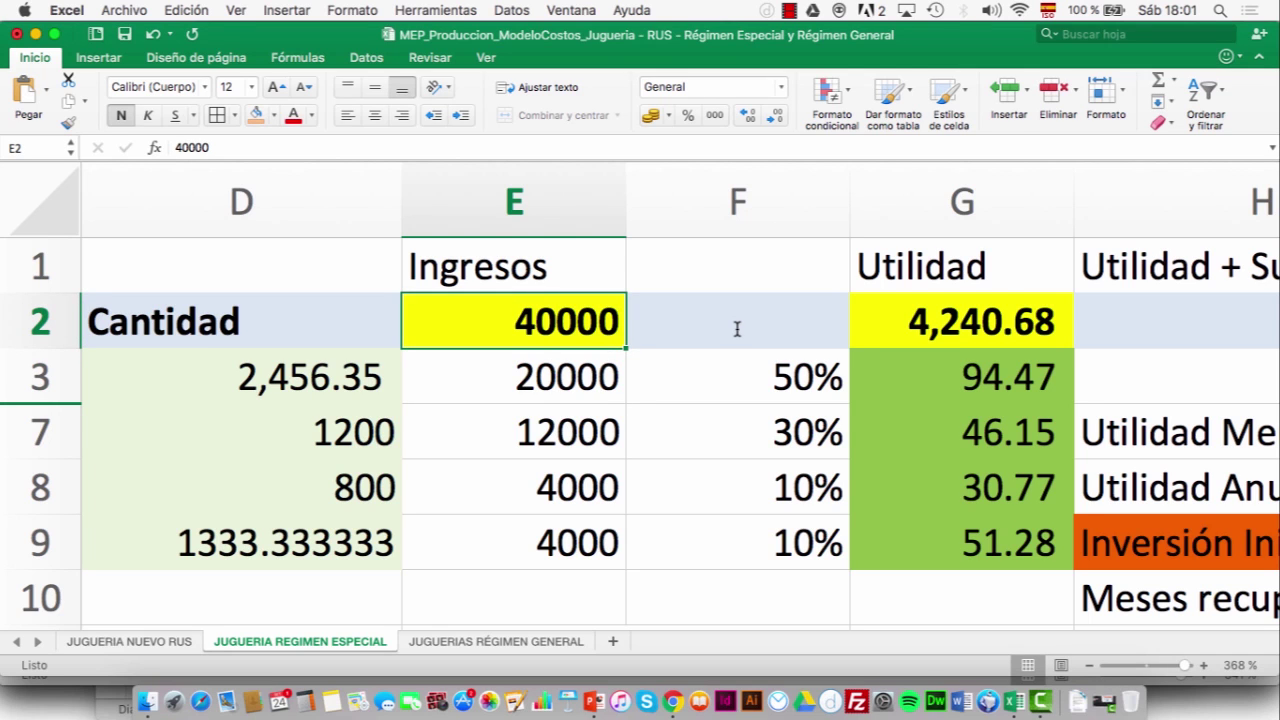
pyautogui.write('41000')
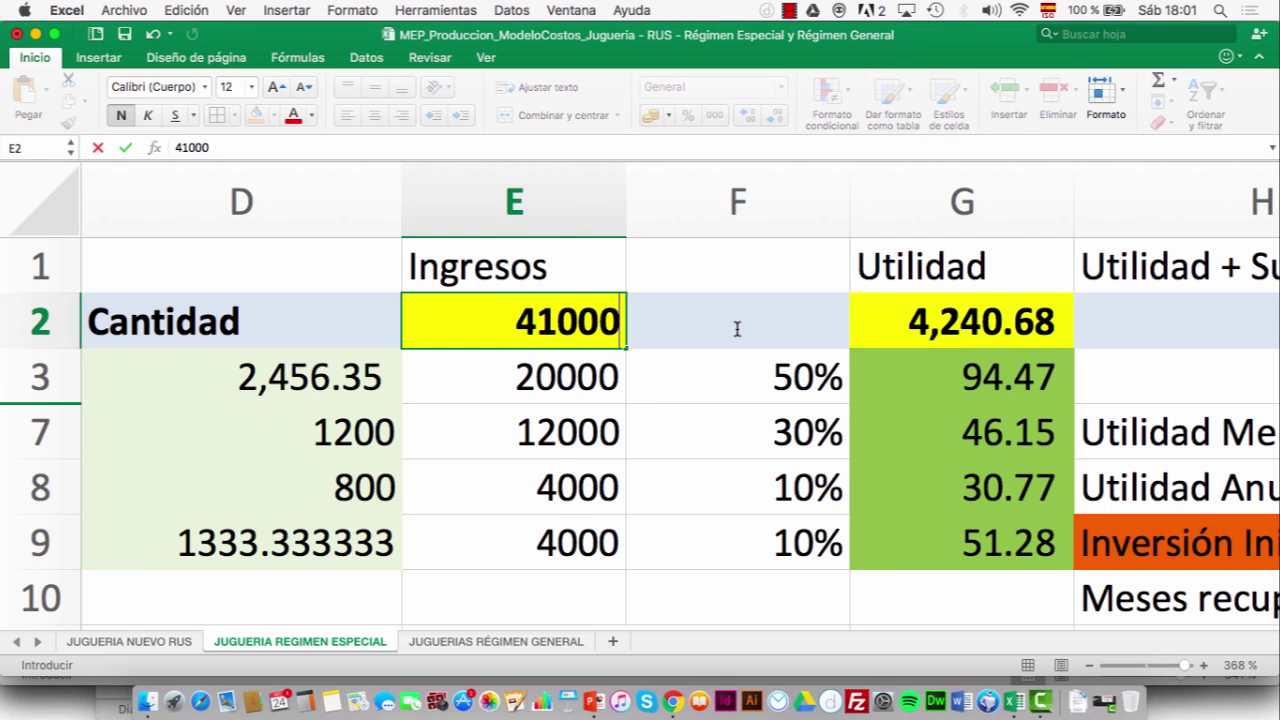
pyautogui.press('Return')
pyautogui.press('Up')
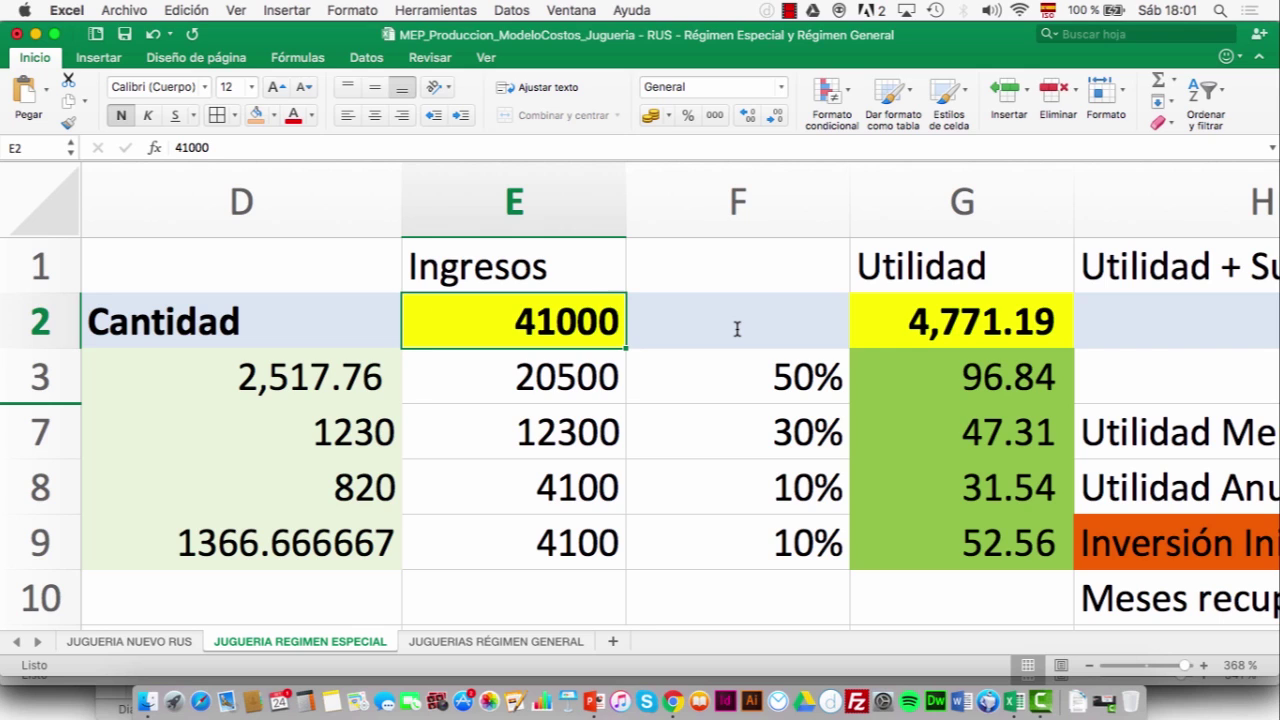
pyautogui.write('42000')
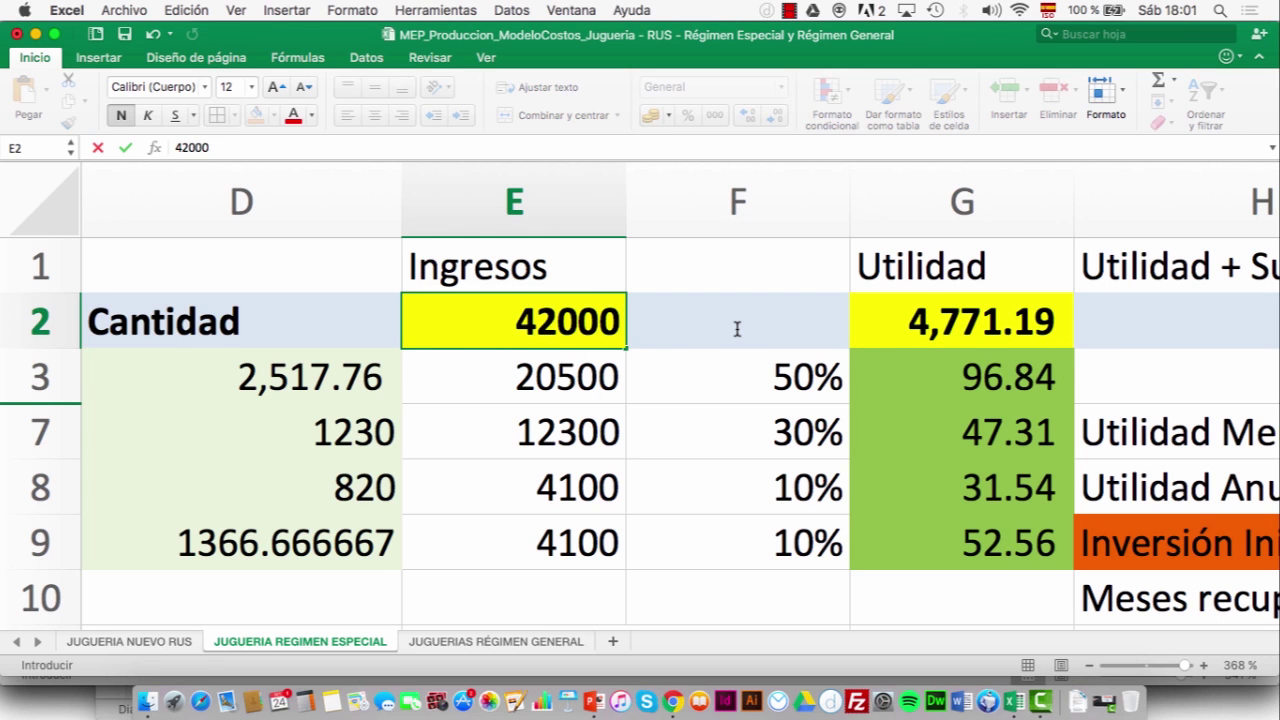
pyautogui.press('Return')
pyautogui.press('Up')
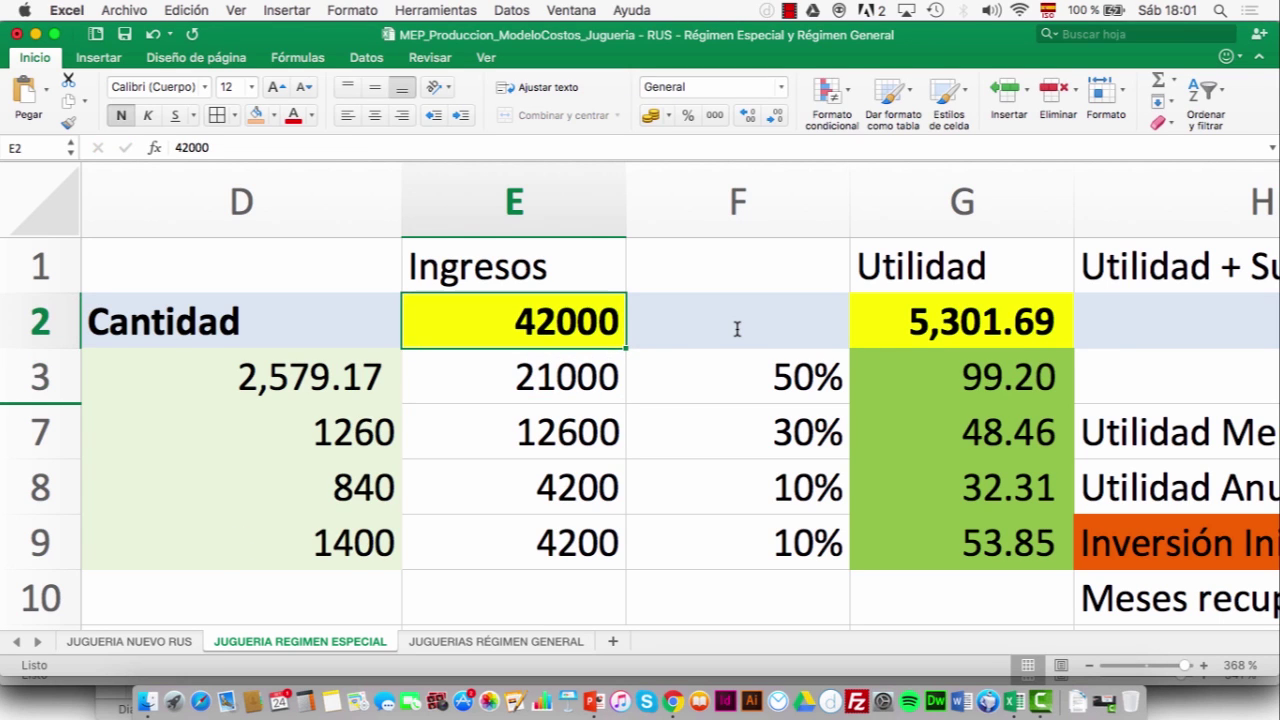
# - Set the income in cell E2 to 41500 and check the Utilidad in G2
pyautogui.write('41500')
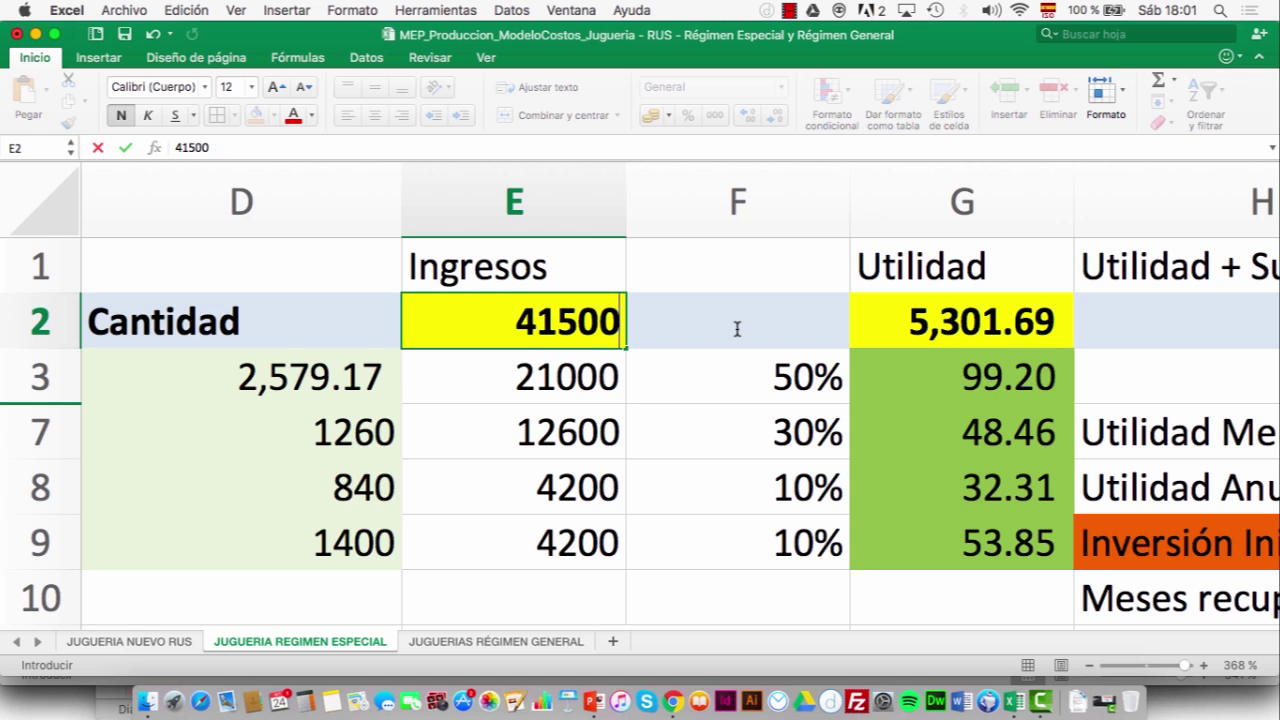
pyautogui.press('Return')
pyautogui.press('Up')
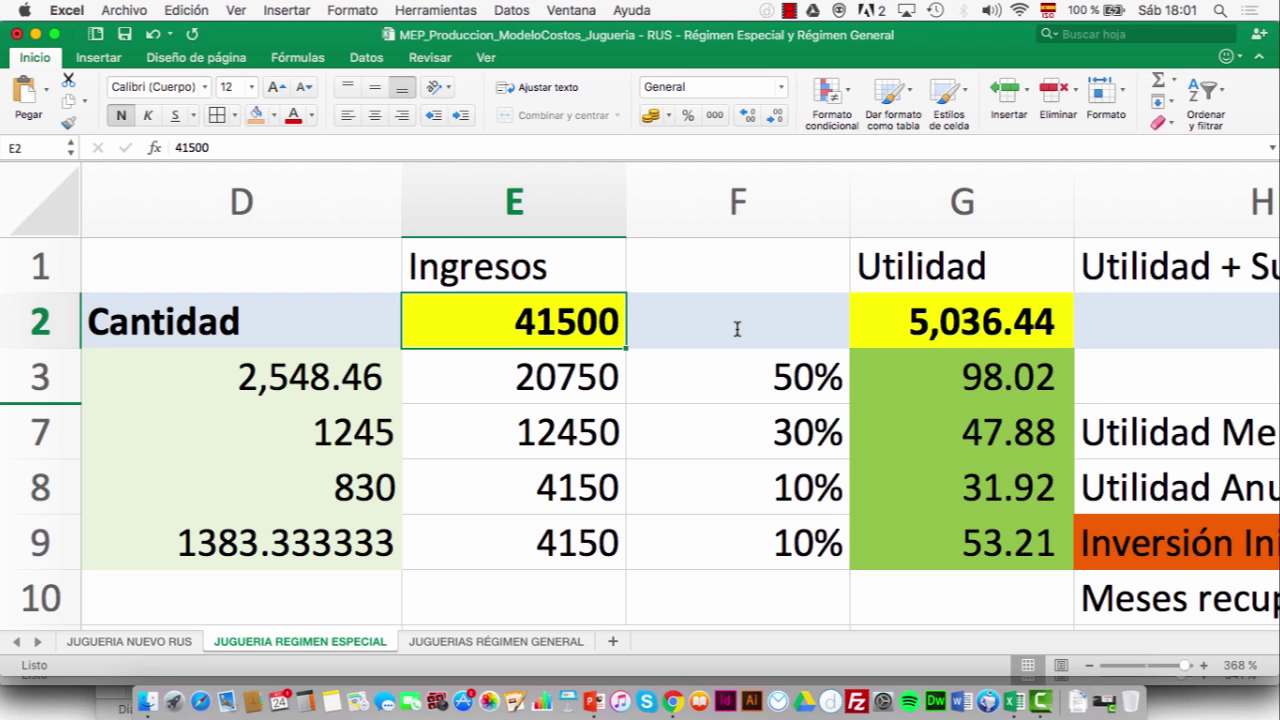
pyautogui.press('Right')
pyautogui.press('Right')
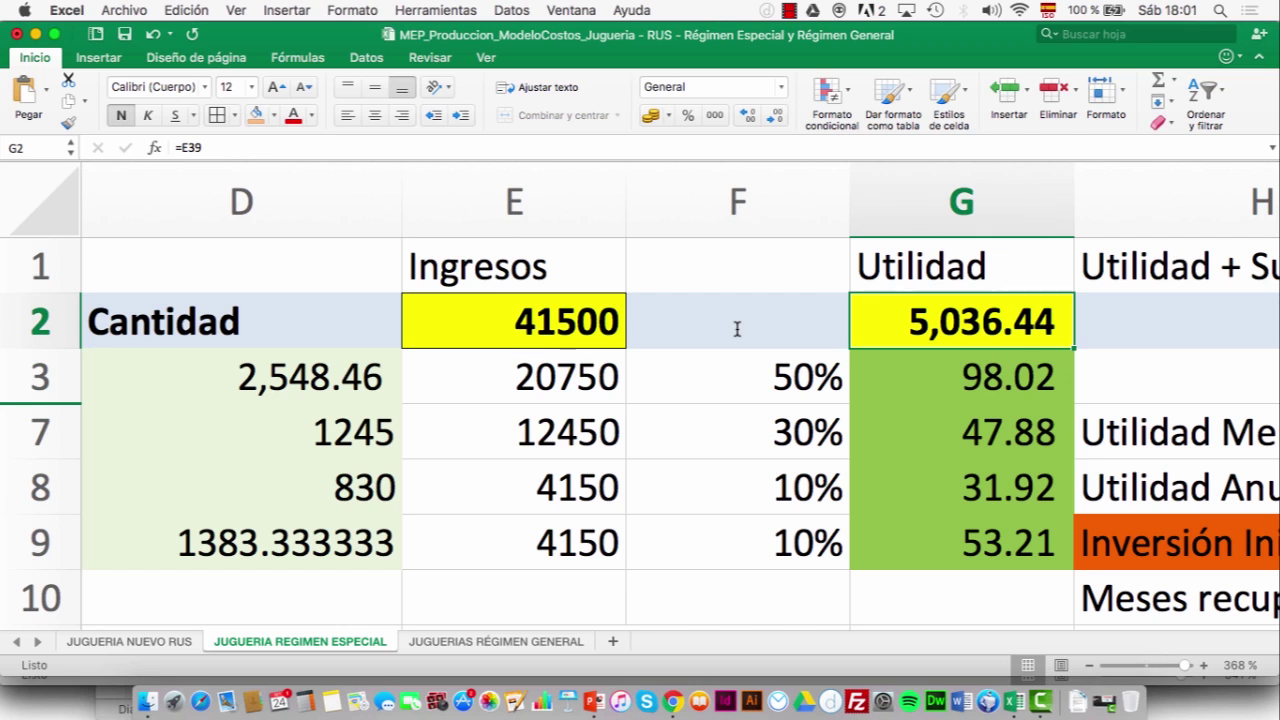
pyautogui.press('Left')
pyautogui.press('Left')
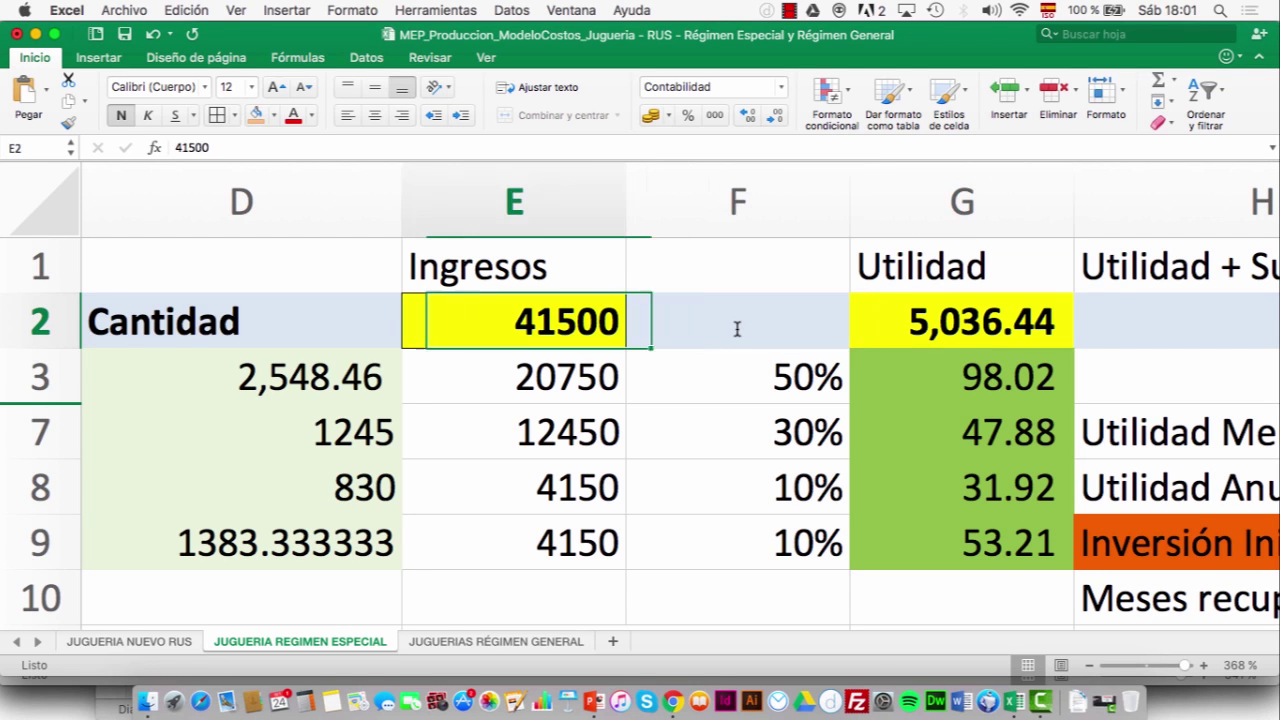
# - Check the daily quantities in the Diarios column for the 41500 income
pyautogui.press('Down')
pyautogui.press('Left')
pyautogui.press('Left')
pyautogui.press('Left')
pyautogui.press('Left')
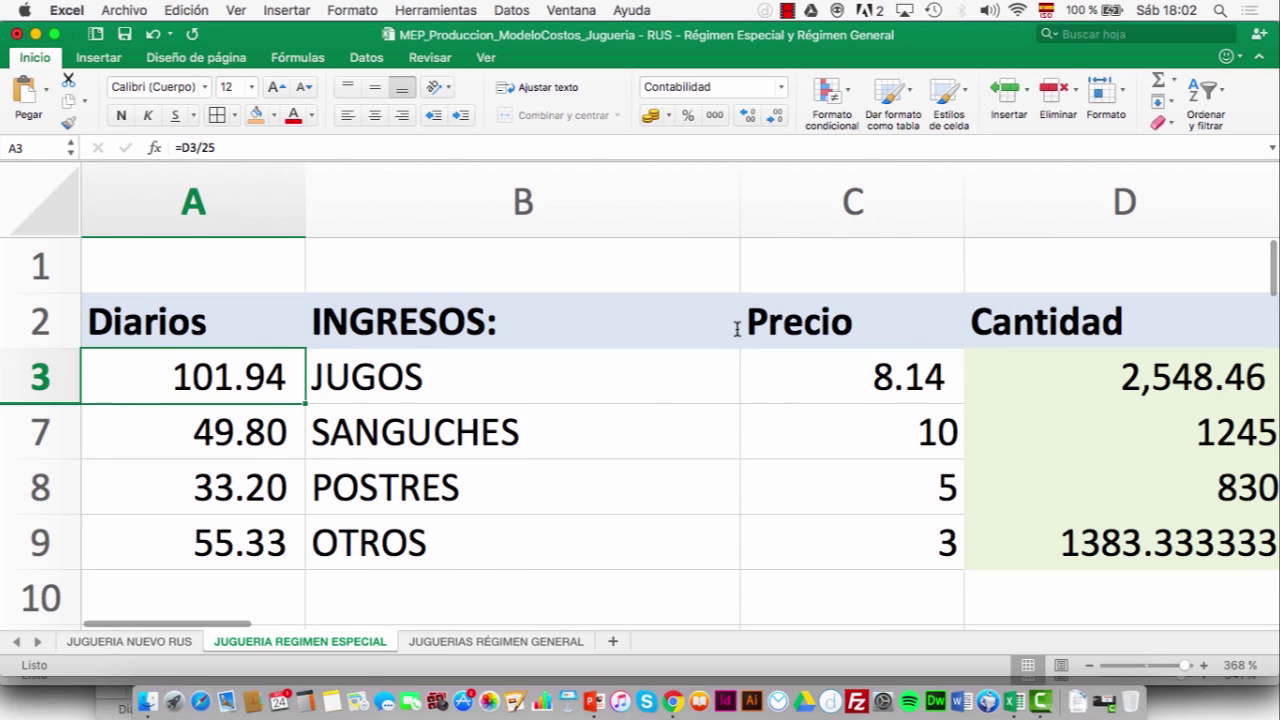
# - Compare the Utilidad in G2 with the Utilidad + Sueldo formula in H2
pyautogui.press('Right')
pyautogui.press('Right')
pyautogui.press('Right')
pyautogui.press('Right')
pyautogui.press('Right')
pyautogui.press('Right')
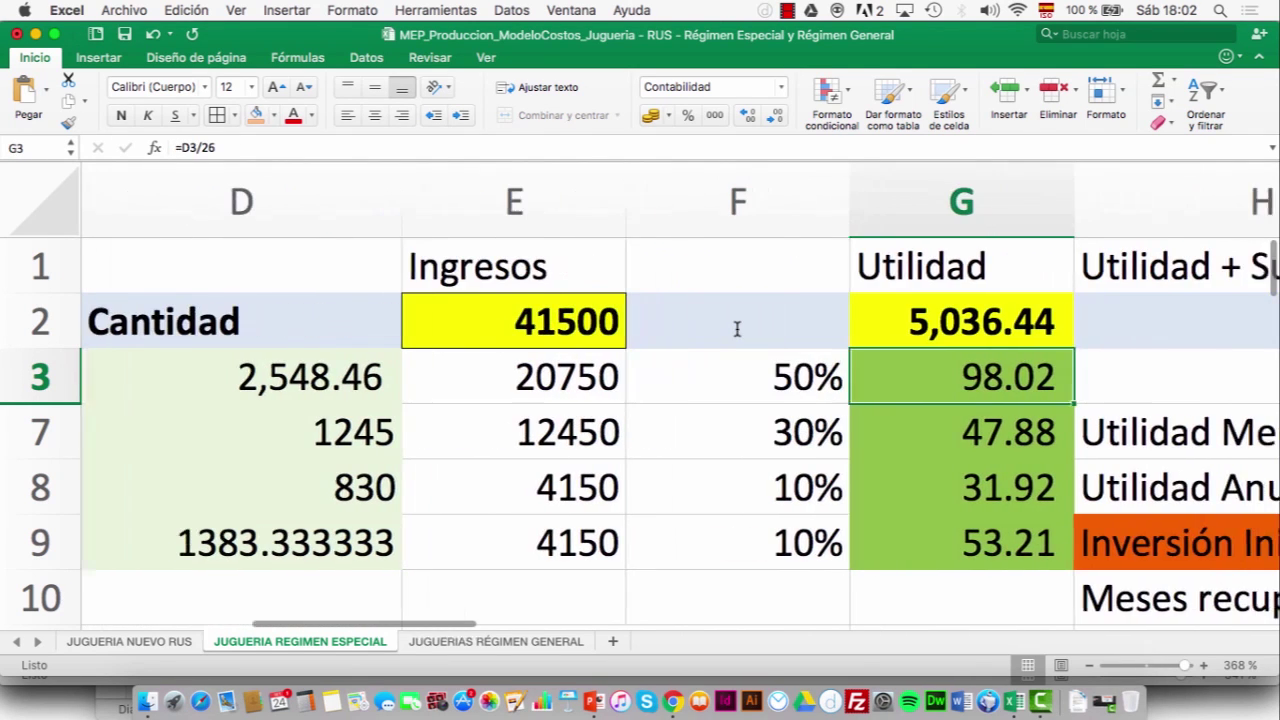
pyautogui.press('Up')
pyautogui.press('Right')
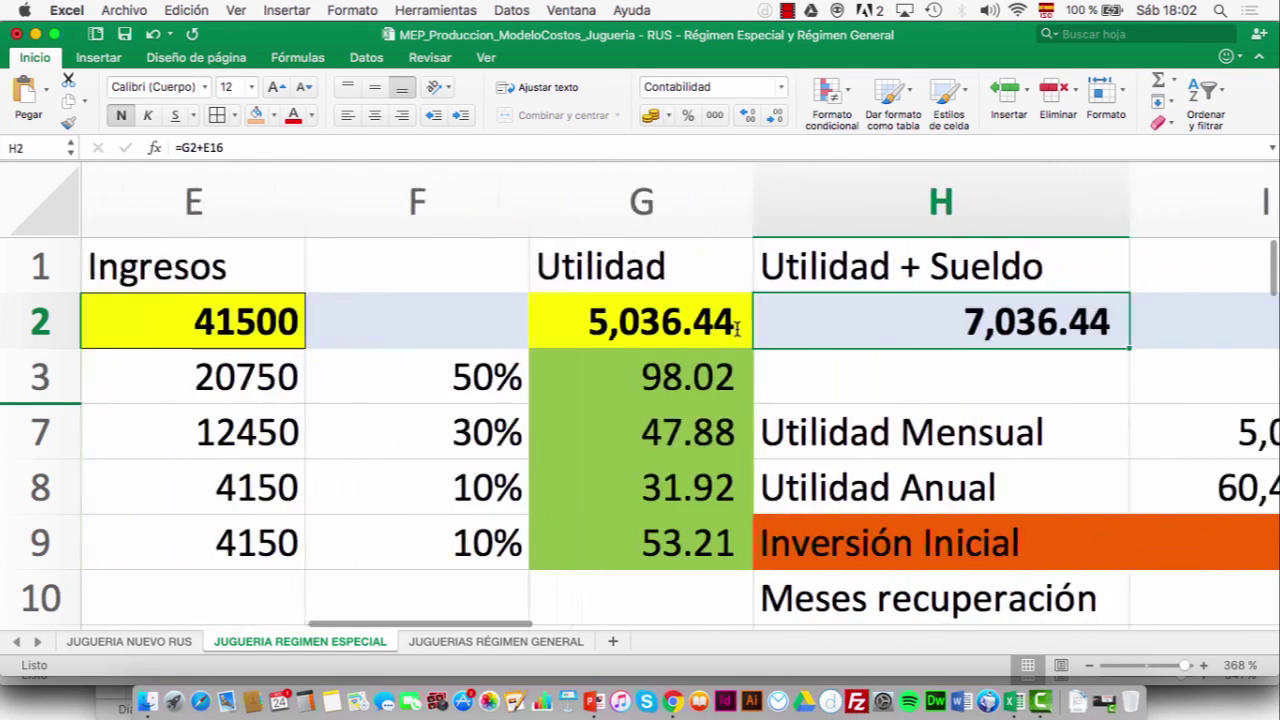
pyautogui.press('Right')
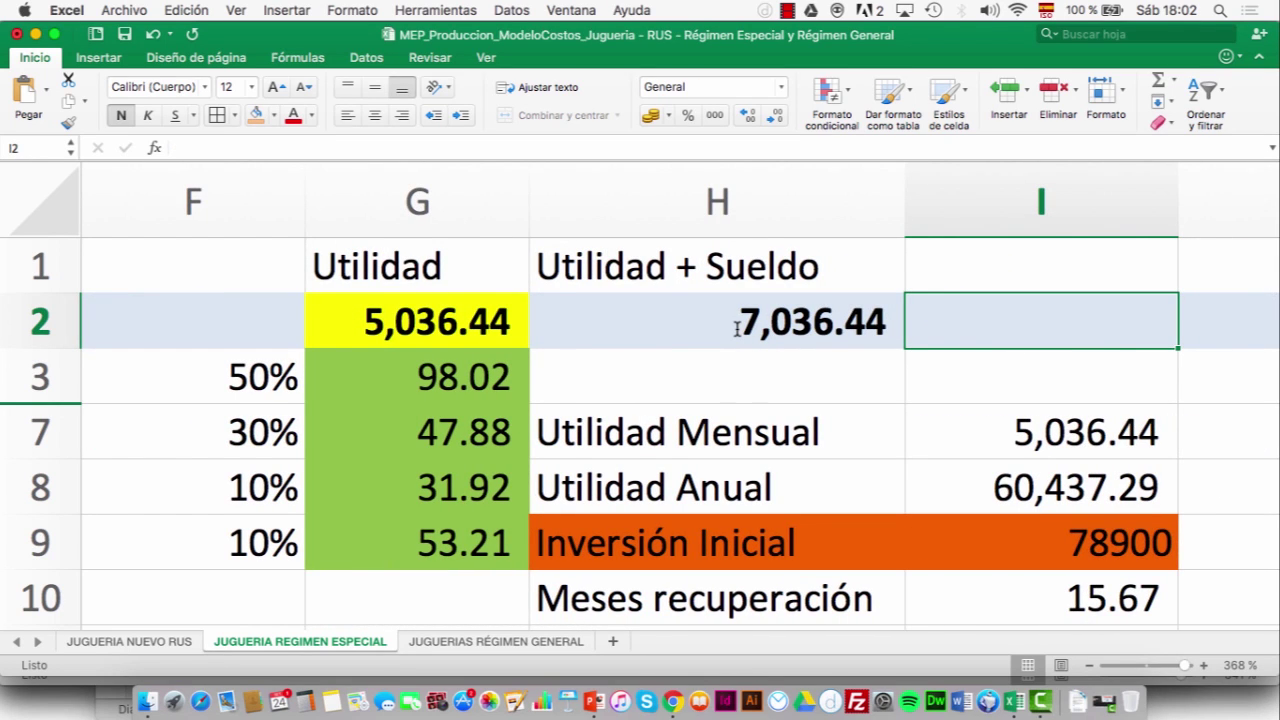
pyautogui.press('Left')
pyautogui.press('Left')
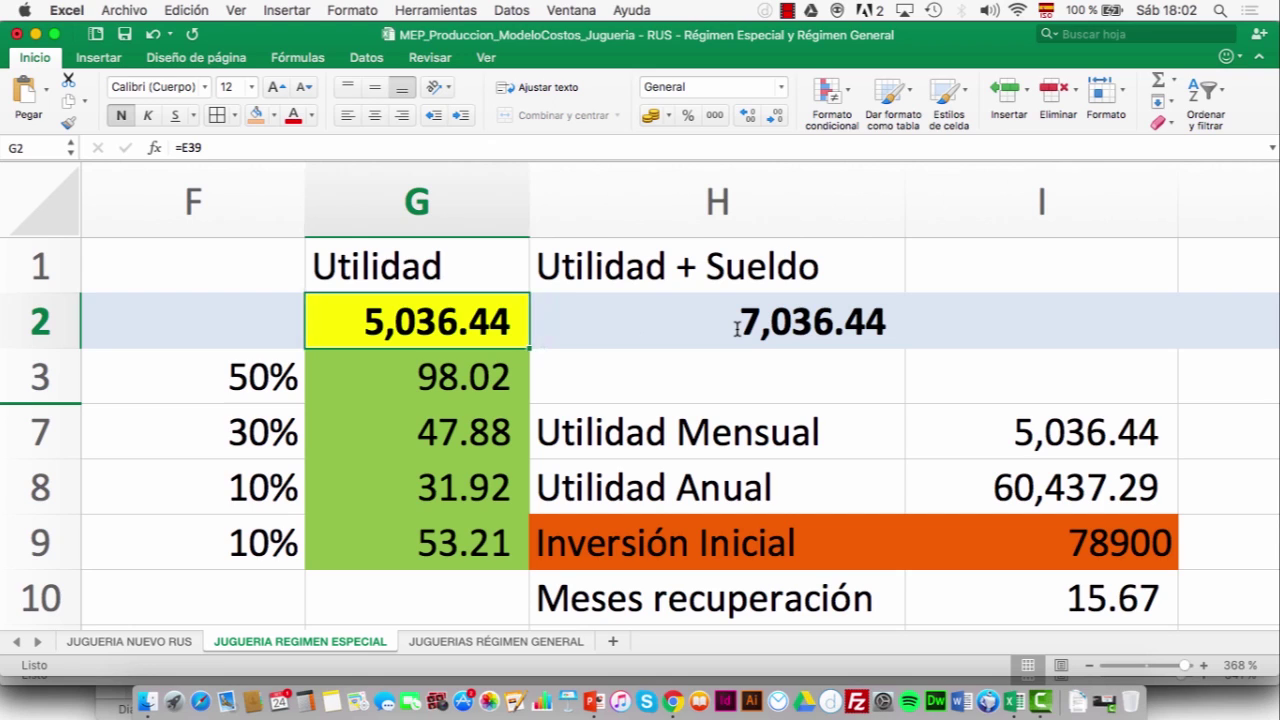
pyautogui.press('Right')
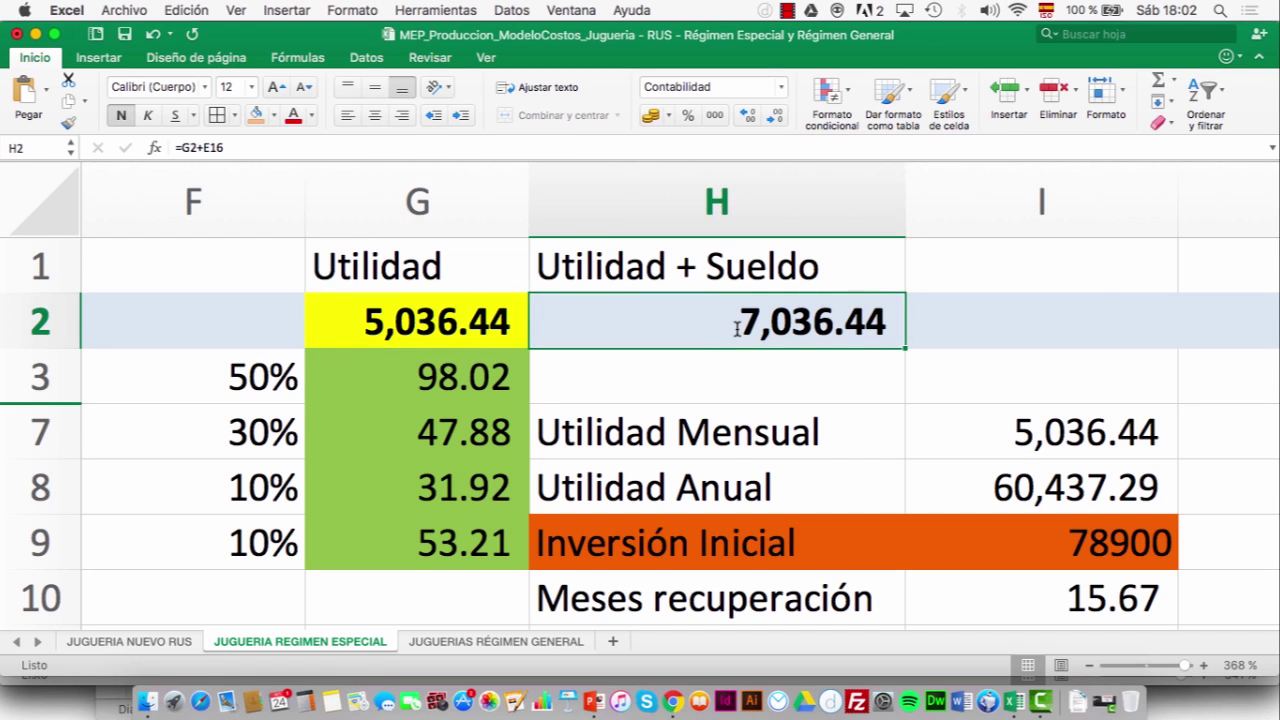
# - Examine the Utilidad Anual, Inversión Inicial and Rentabilidad Anual values in I8, I9 and I11
pyautogui.press('Right')
pyautogui.press('Down')
pyautogui.press('Down')
pyautogui.press('Down')
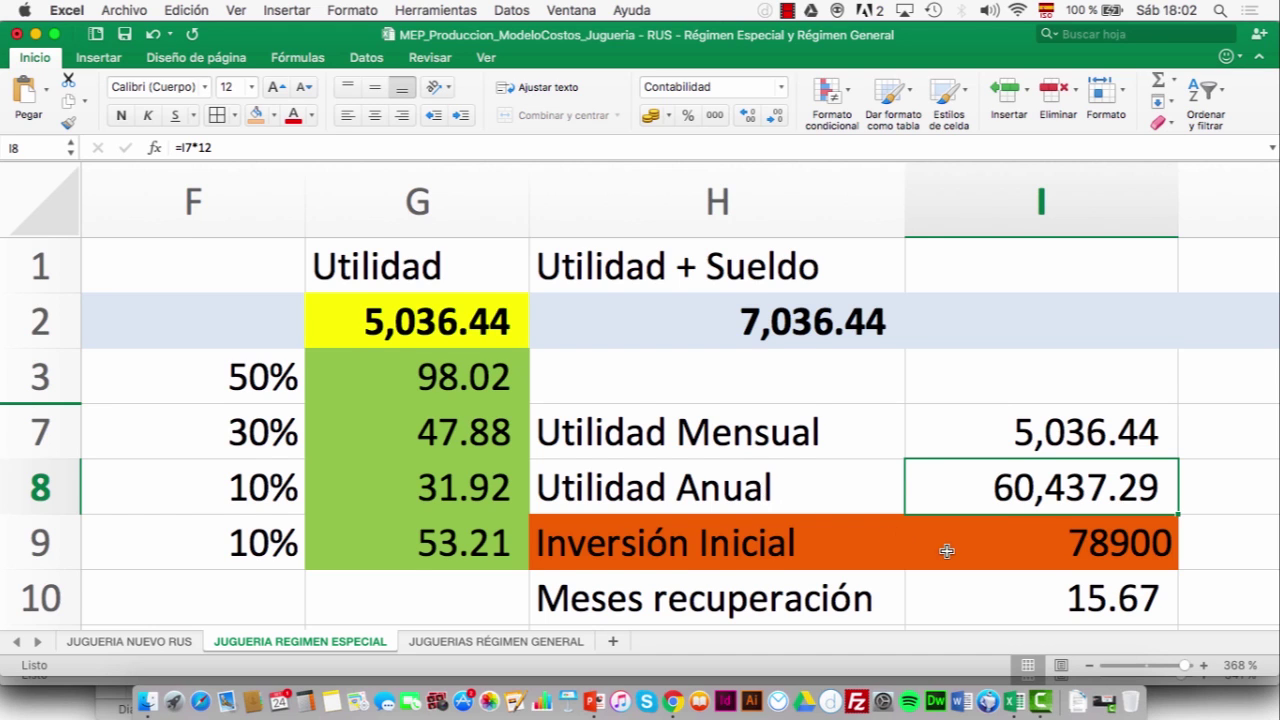
pyautogui.scroll(-2, 945, 548)
pyautogui.scroll(-1, 946, 551)
pyautogui.hscroll(1, 946, 551)
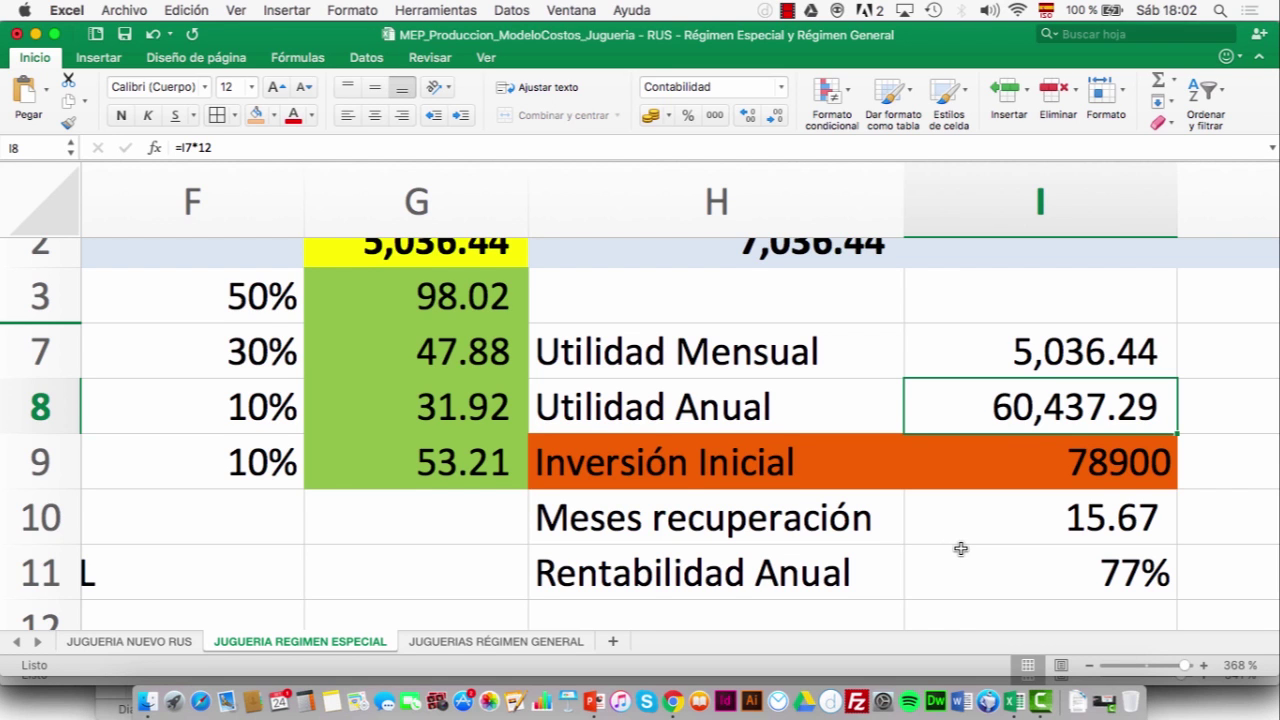
pyautogui.scroll(-1, 946, 551)
pyautogui.hscroll(1, 946, 551)
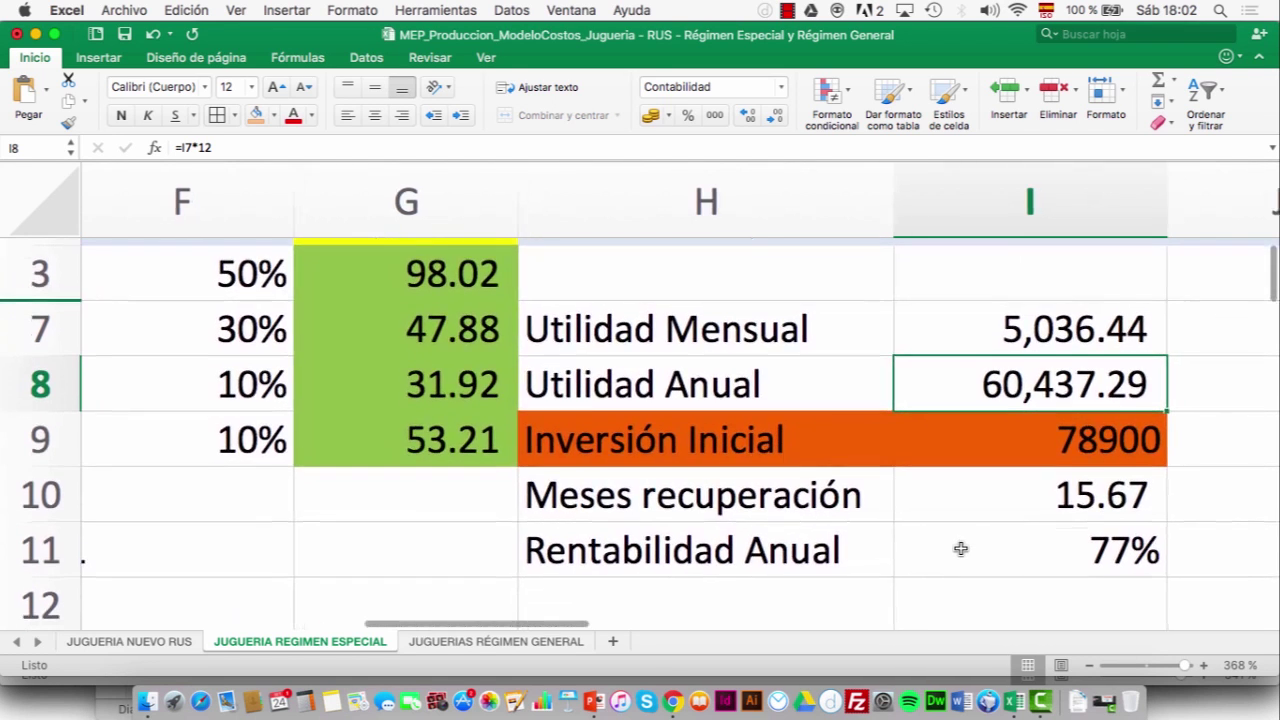
pyautogui.click(1058, 436)
pyautogui.click(1076, 555)
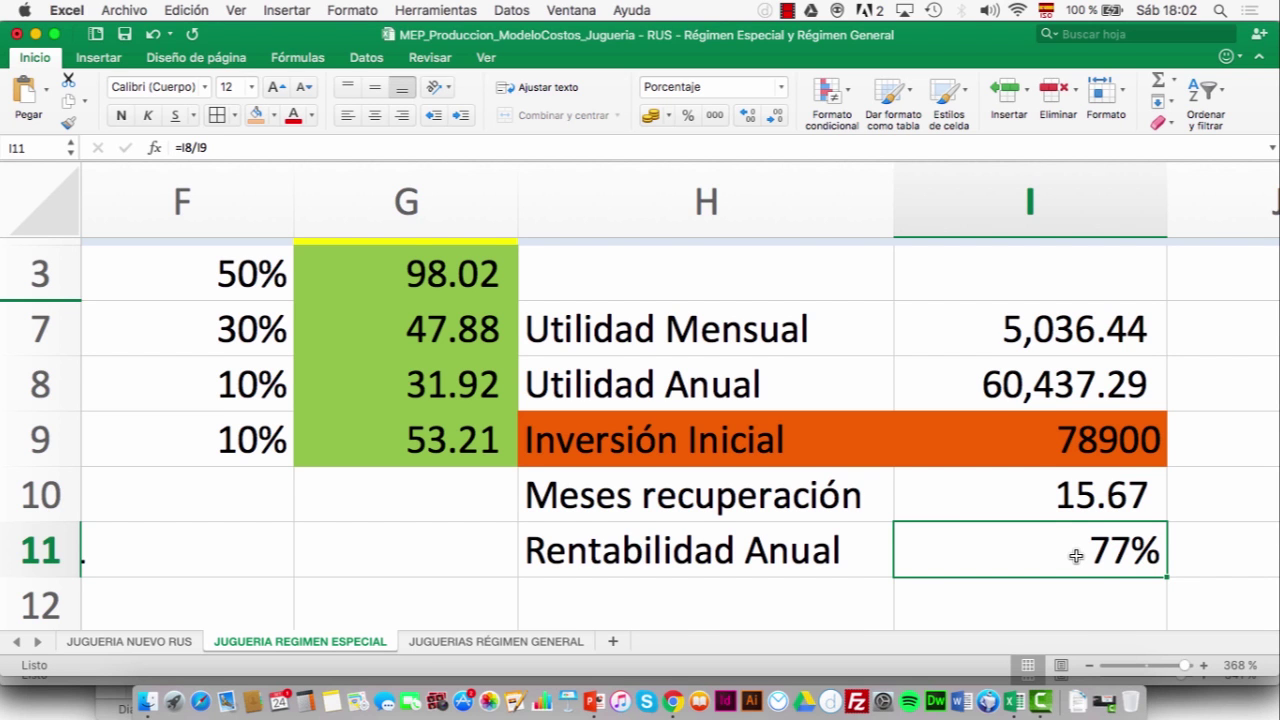
# - Review the Meses recuperación formula in I10 and the Utilidad Mensual formula in I7
pyautogui.scroll(3, 1006, 428)
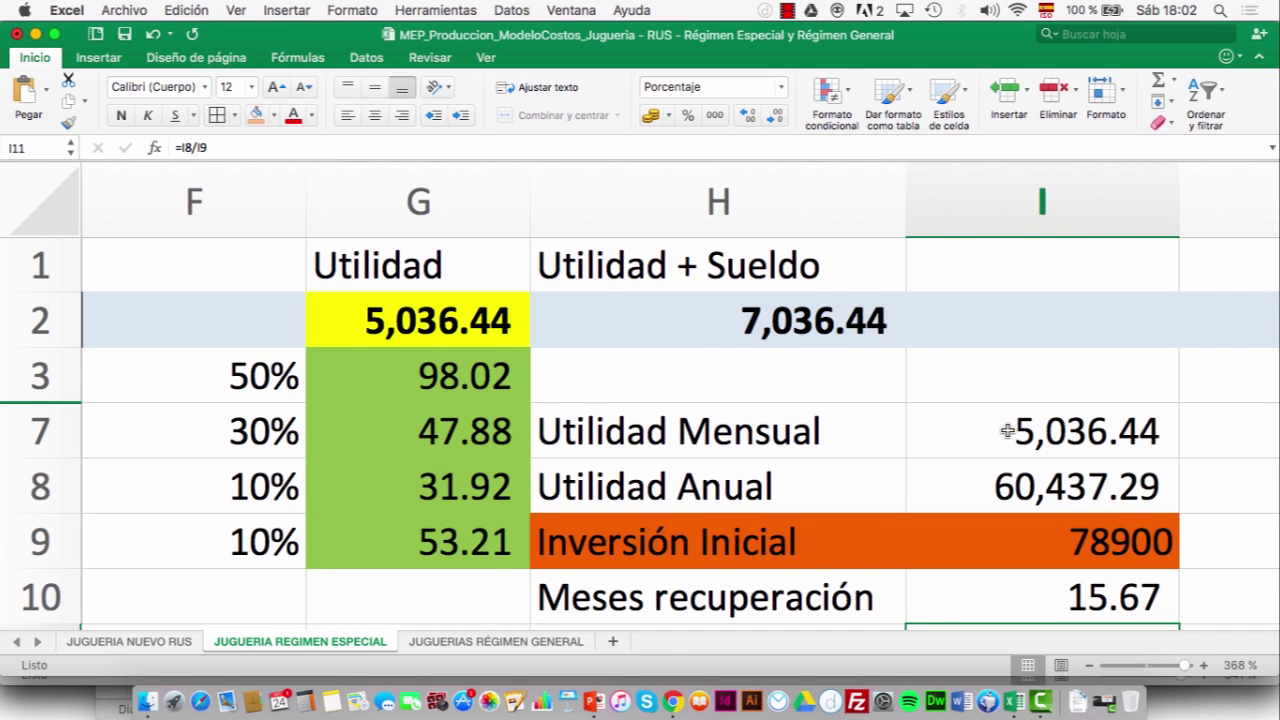
pyautogui.scroll(-2, 1007, 430)
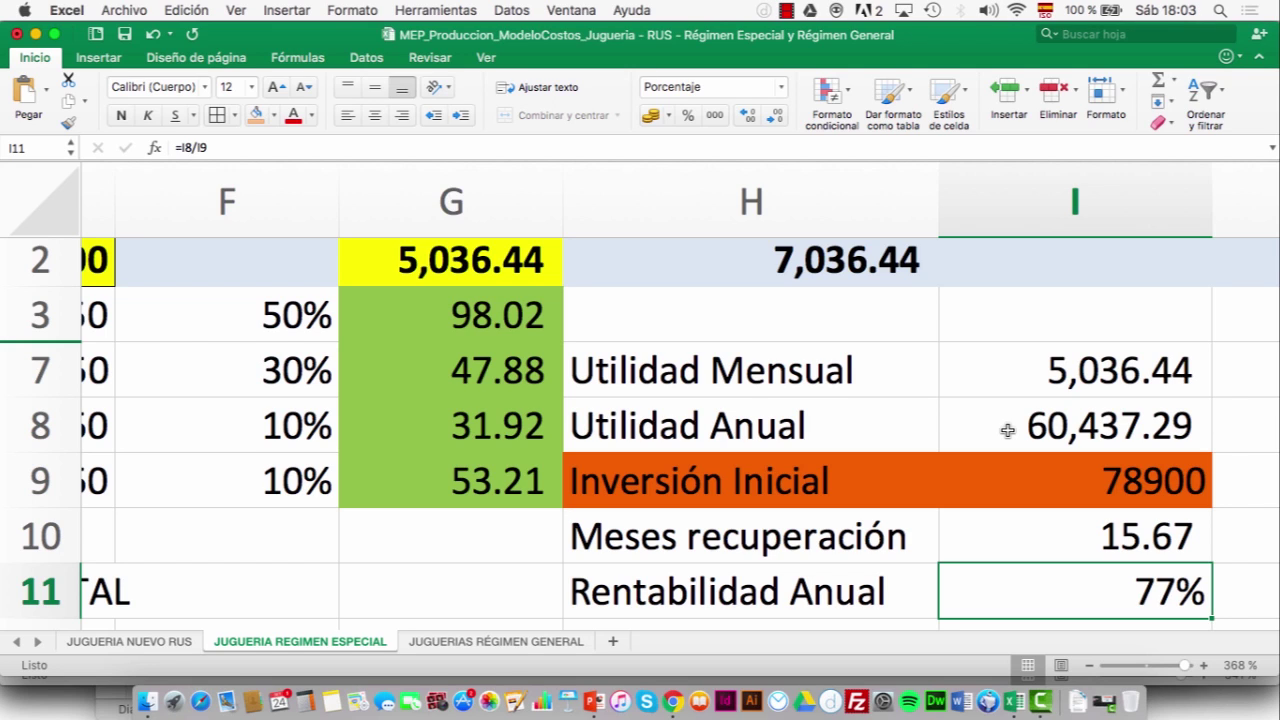
pyautogui.press('Up')
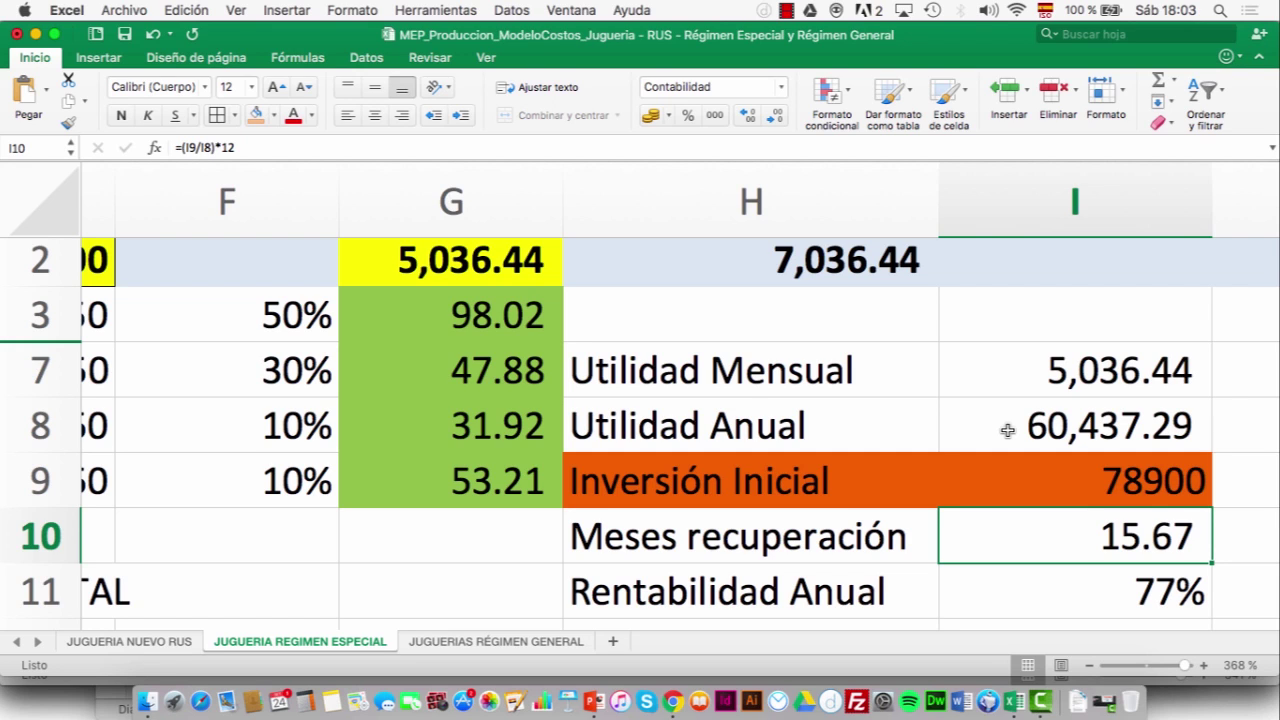
pyautogui.press('Up')
pyautogui.press('Up')
pyautogui.press('Up')
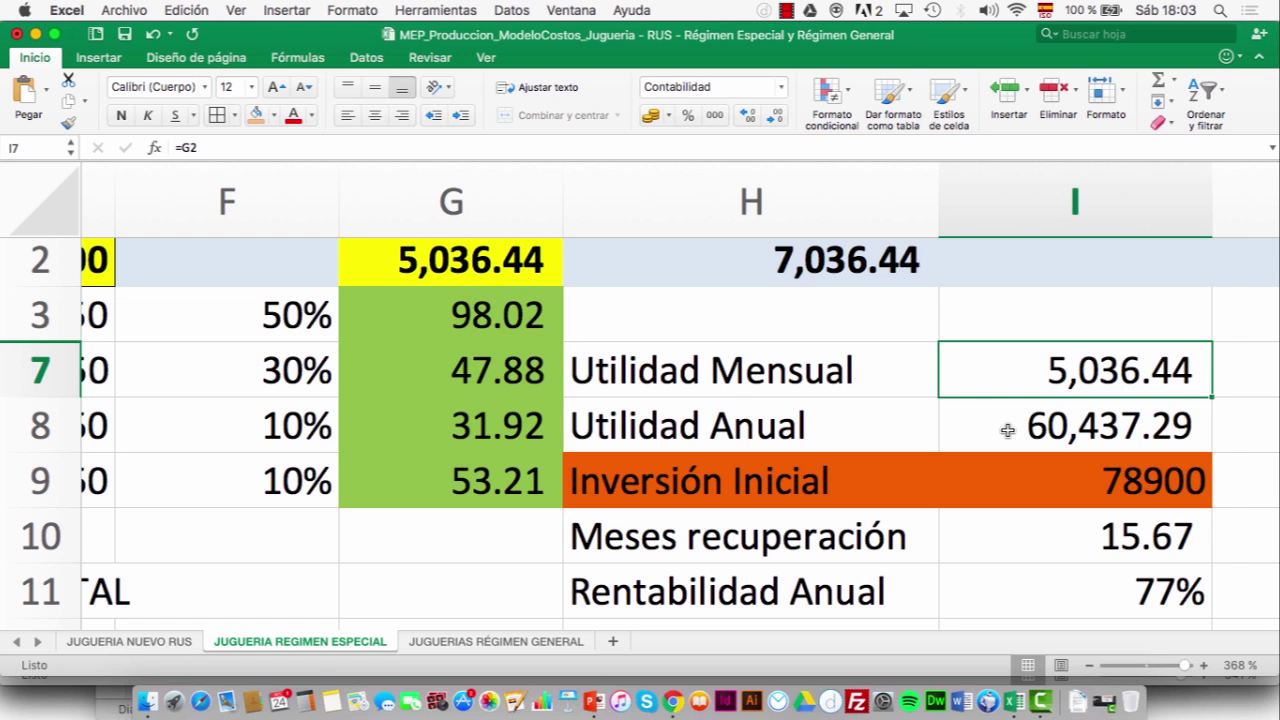
# - Go back over the Utilidad Mensual label to the Ingresos and Utilidad figures in the first rows of the Régimen Especial sheet
pyautogui.press('Left')
pyautogui.press('Left')
pyautogui.press('Left')
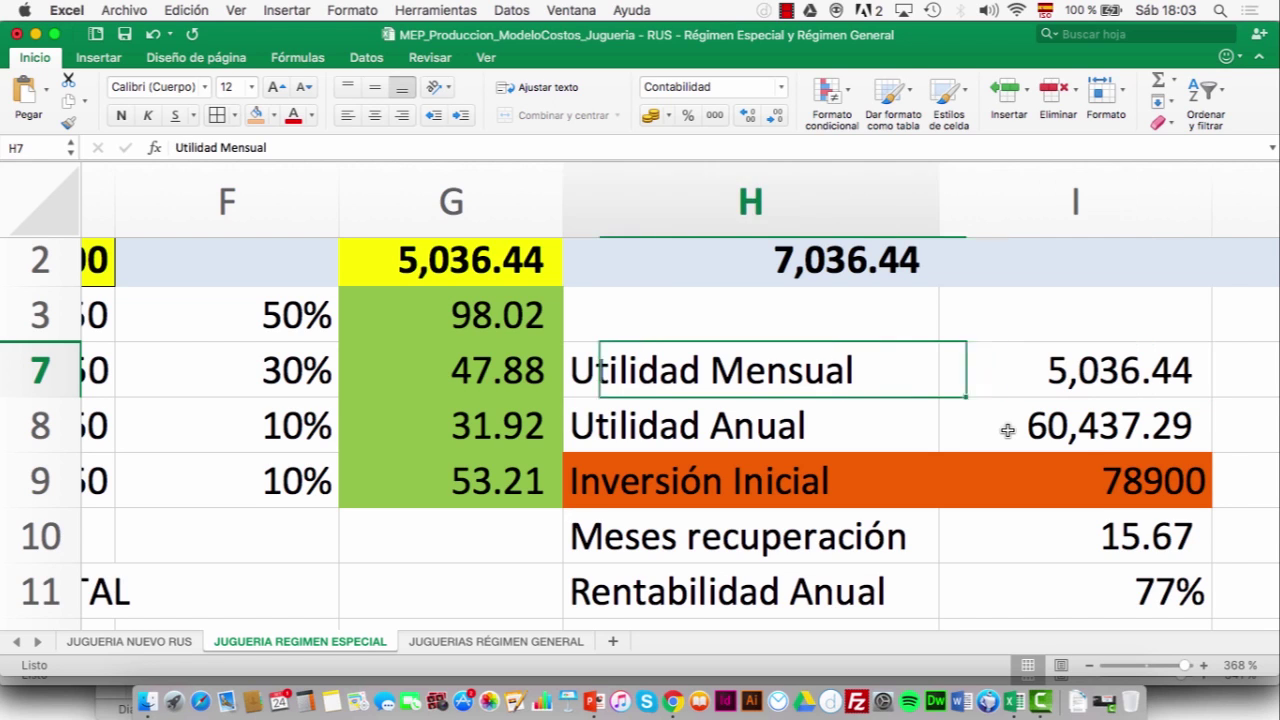
pyautogui.press('Up')
pyautogui.press('Up')
pyautogui.press('Up')
pyautogui.press('Left')
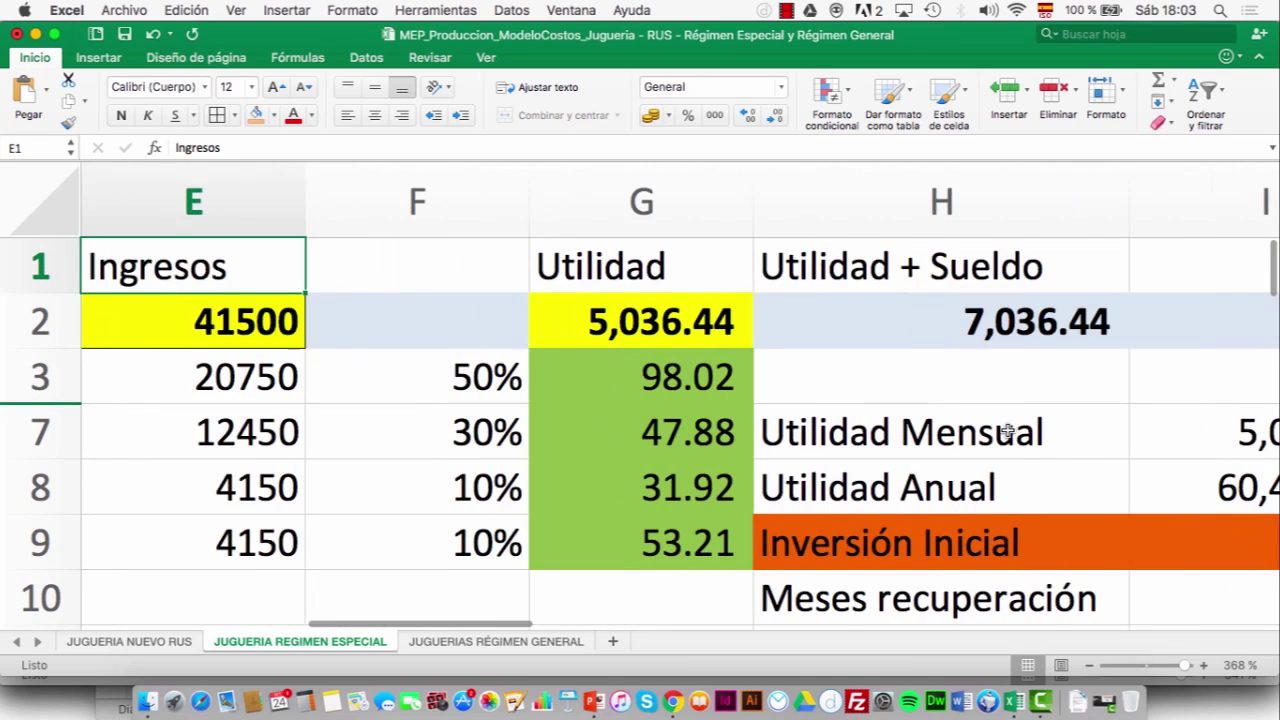
# - Open the recent workbook MEP_CostosImportación_Carteras
pyautogui.click(123, 9)
pyautogui.moveTo(155, 88)
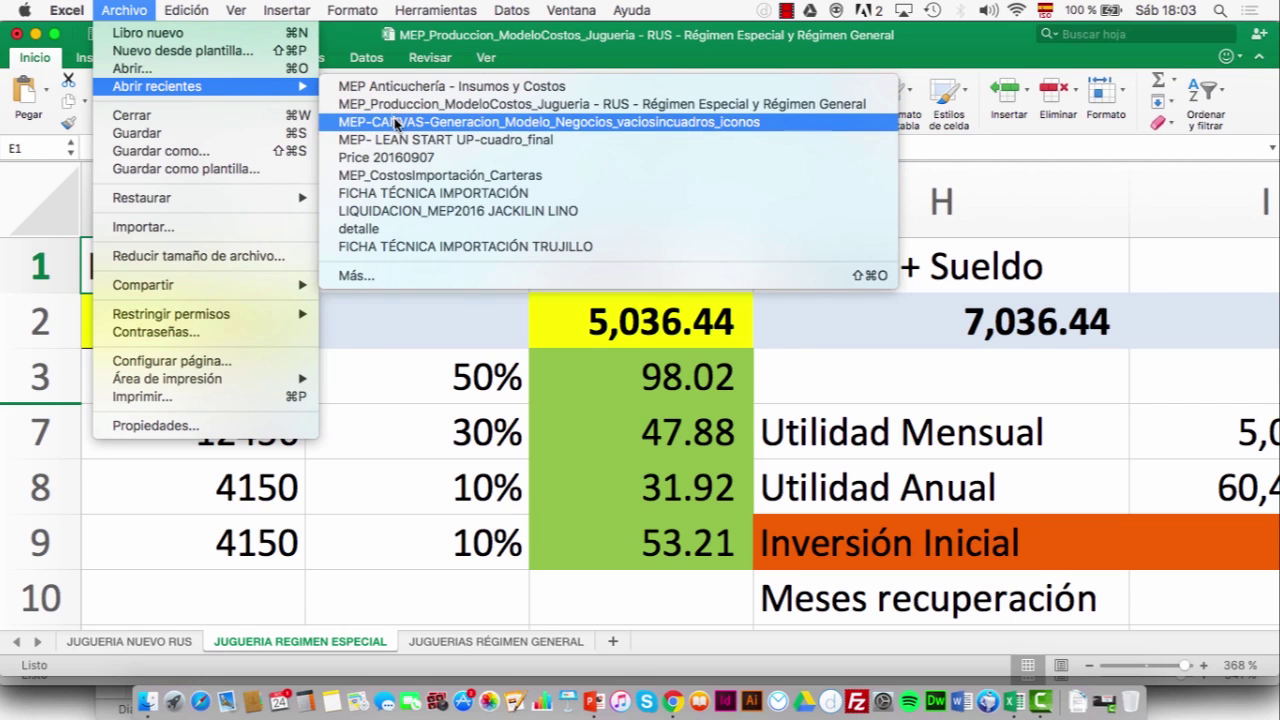
pyautogui.click(411, 177)
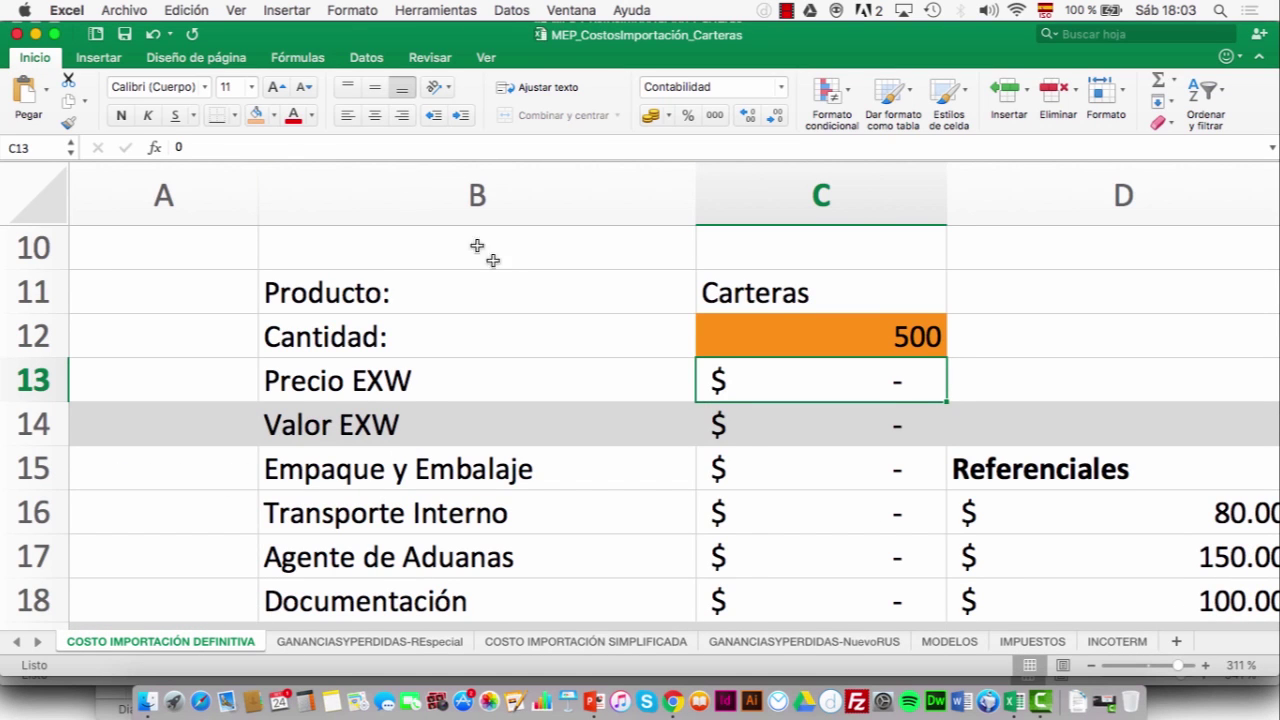
# - Examine the product, Cantidad, EXW and Valor FOB cost rows on the COSTO IMPORTACIÓN DEFINITIVA sheet
pyautogui.click(523, 303)
pyautogui.scroll(2, 526, 307)
pyautogui.scroll(4, 526, 307)
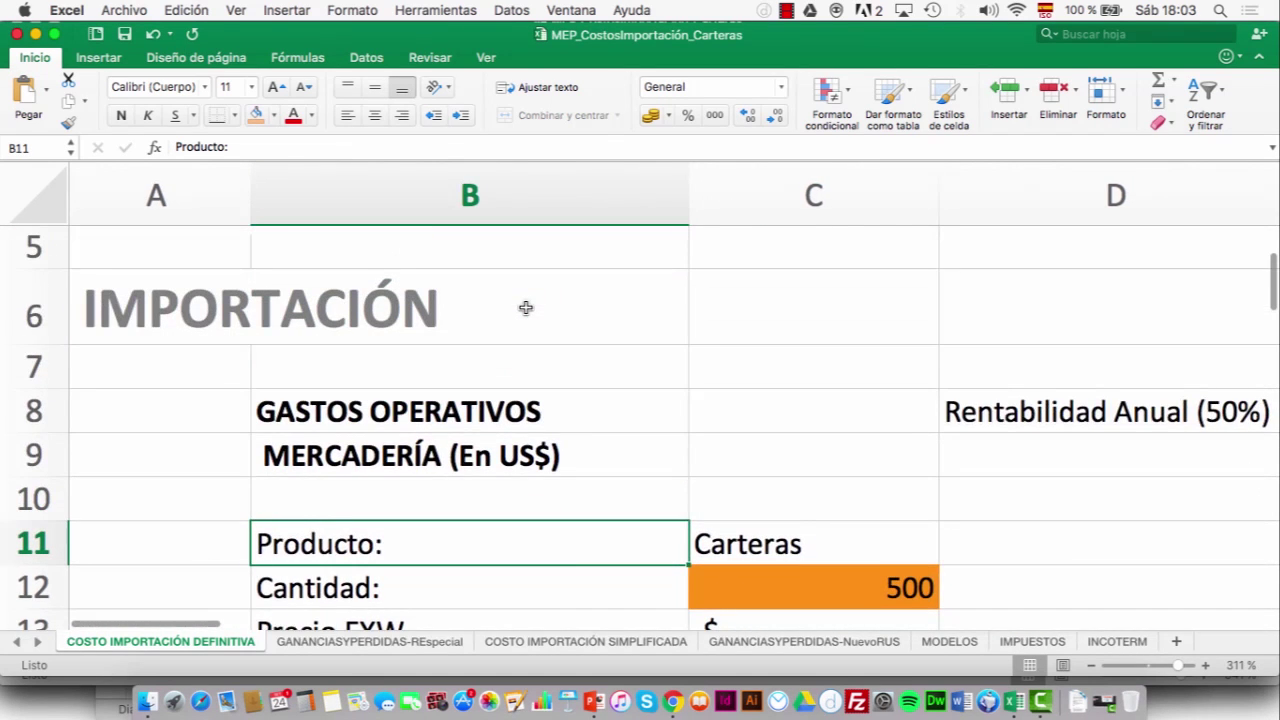
pyautogui.scroll(-1, 526, 307)
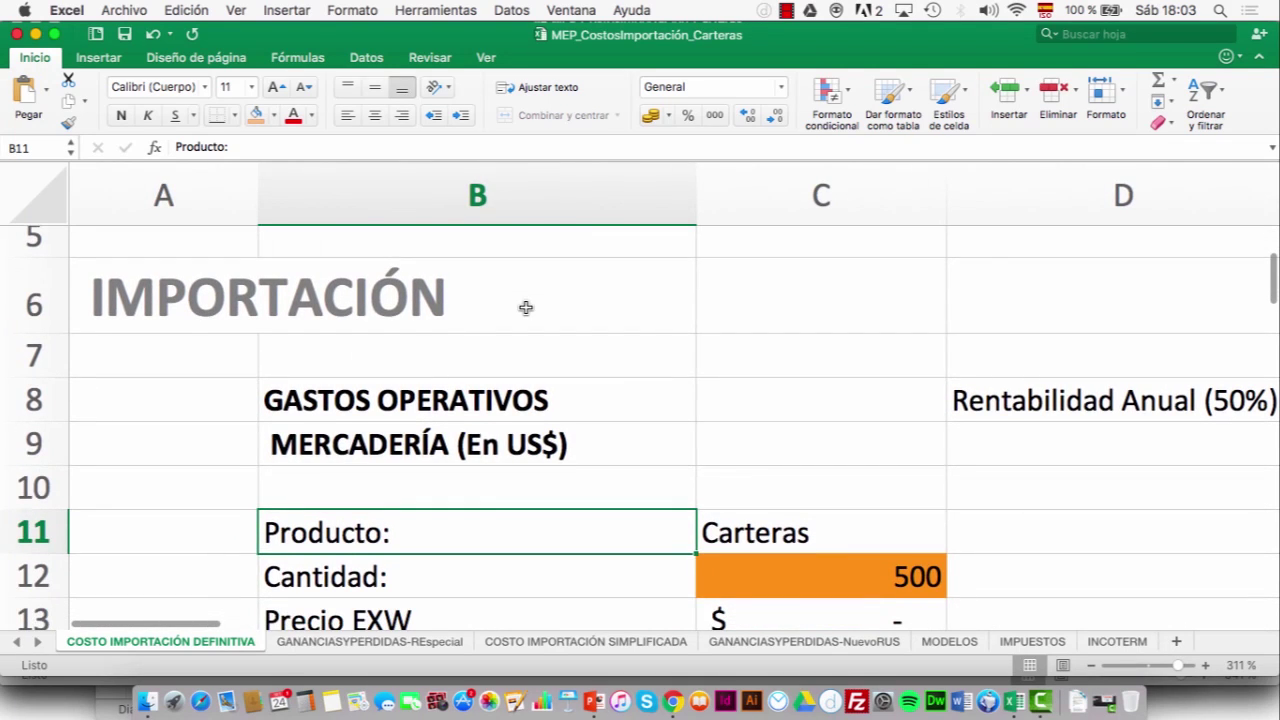
pyautogui.scroll(-3, 526, 307)
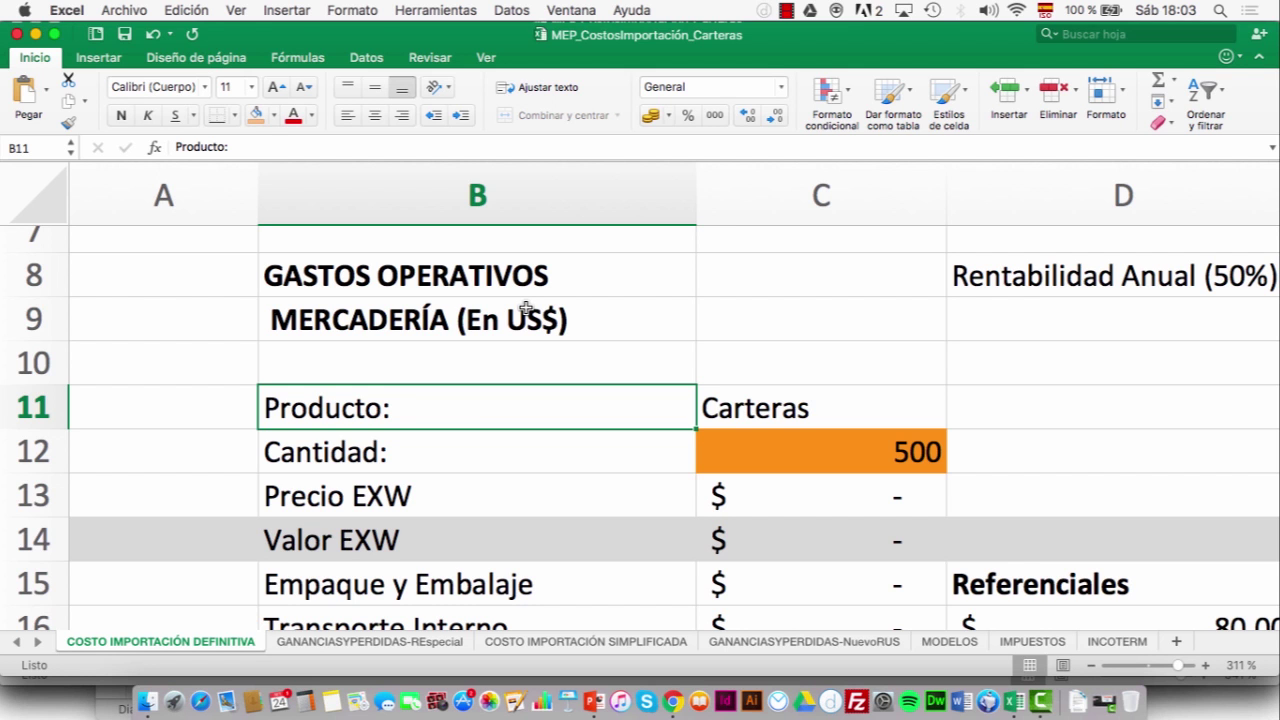
pyautogui.scroll(-4, 709, 380)
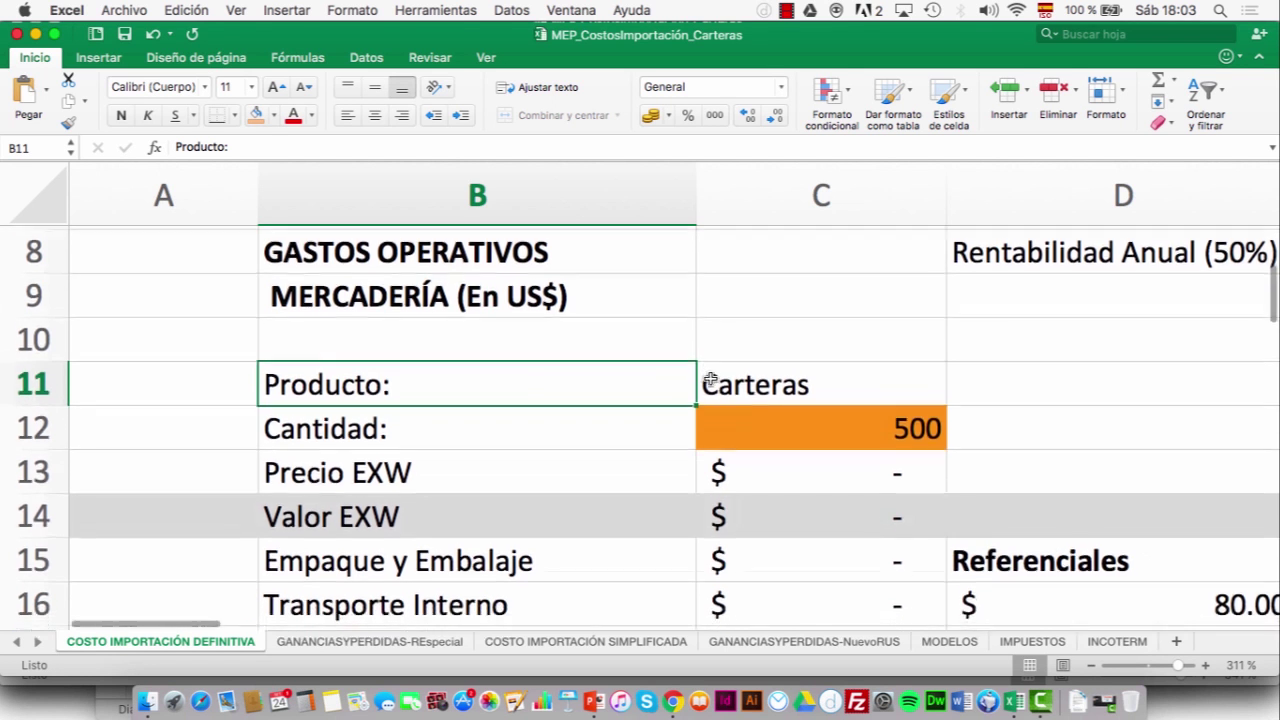
pyautogui.hscroll(3, 709, 380)
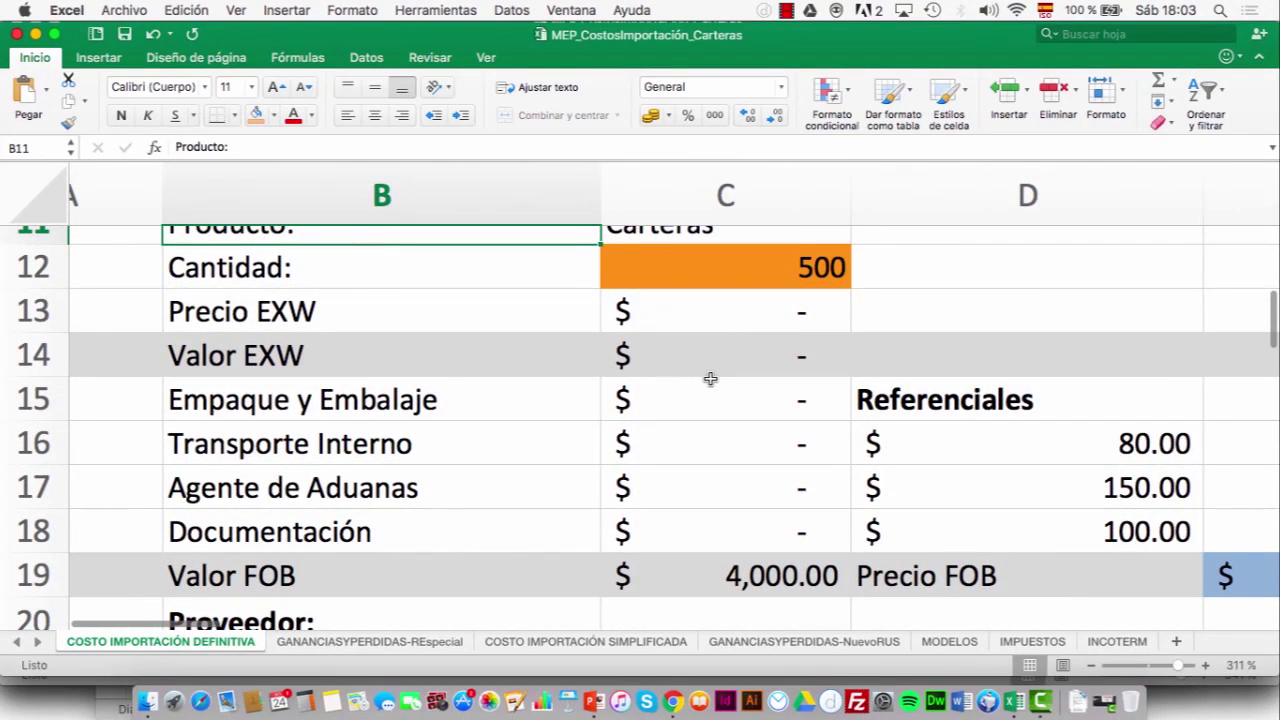
pyautogui.scroll(-2, 709, 379)
pyautogui.hscroll(3, 709, 379)
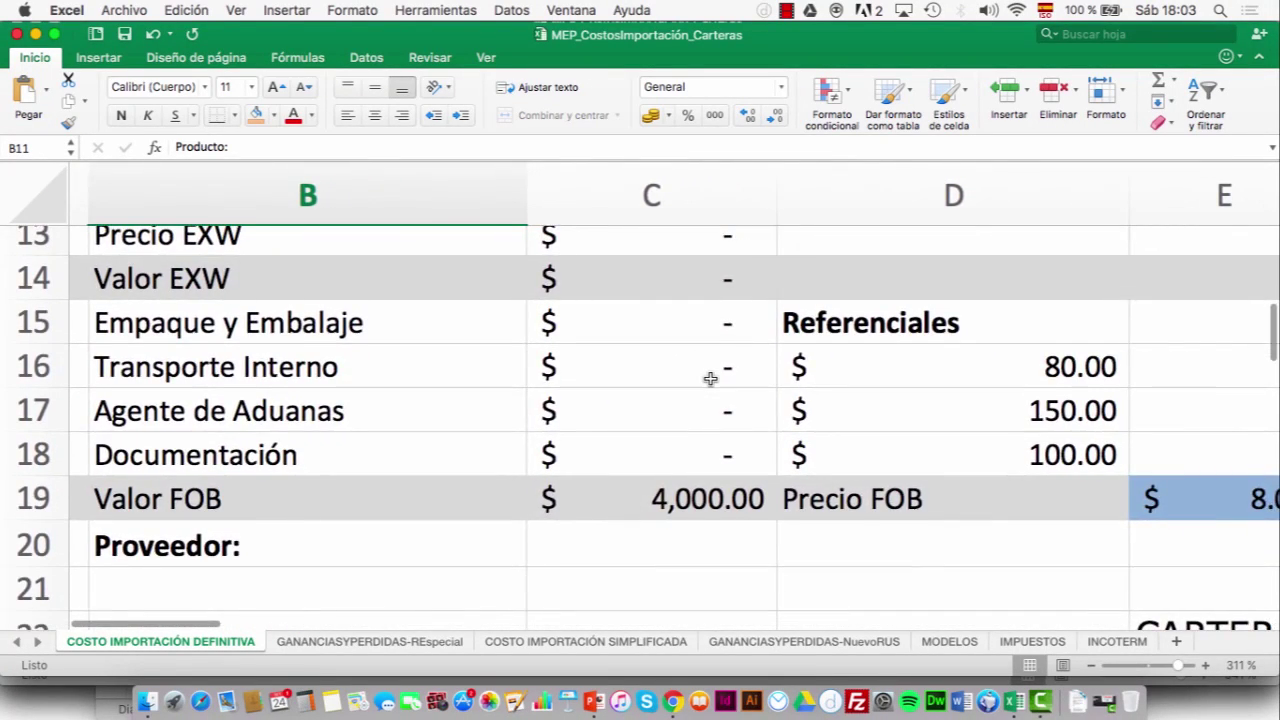
# - Compare the Referenciales costs with the Cantidad and check the Precio FOB in E19
pyautogui.scroll(2, 709, 379)
pyautogui.hscroll(2, 709, 379)
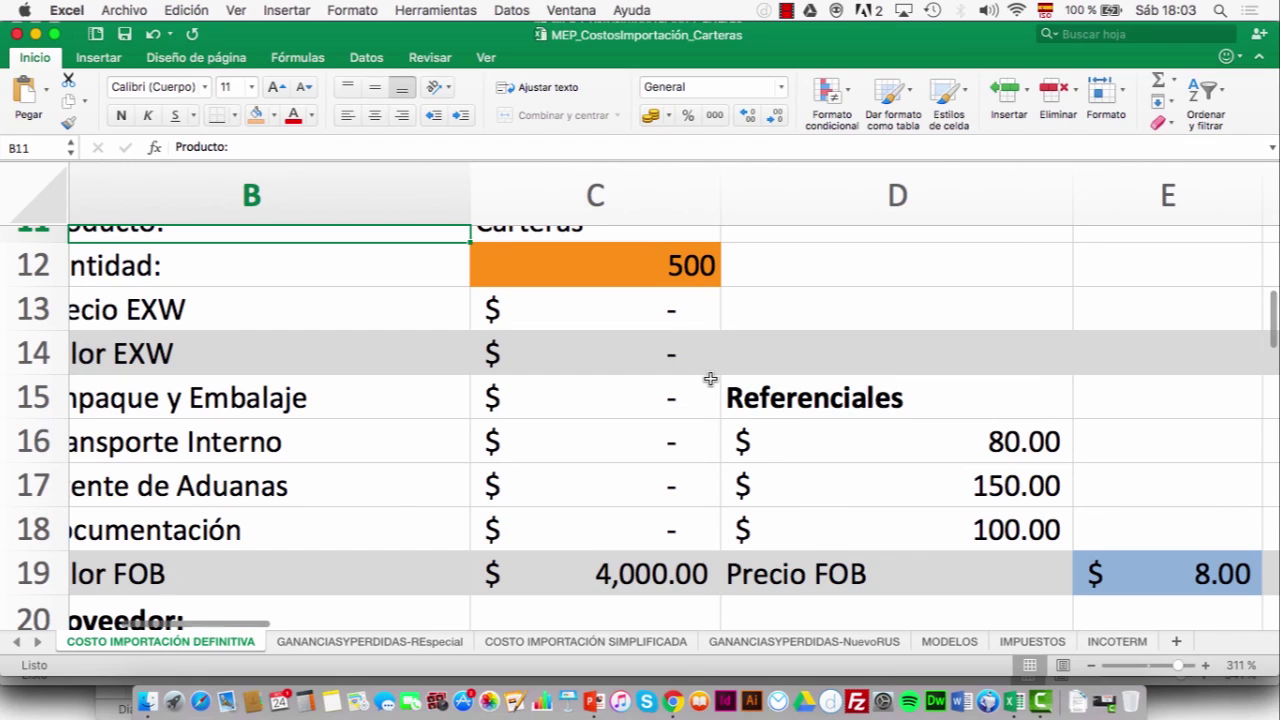
pyautogui.scroll(3, 709, 379)
pyautogui.hscroll(-2, 709, 379)
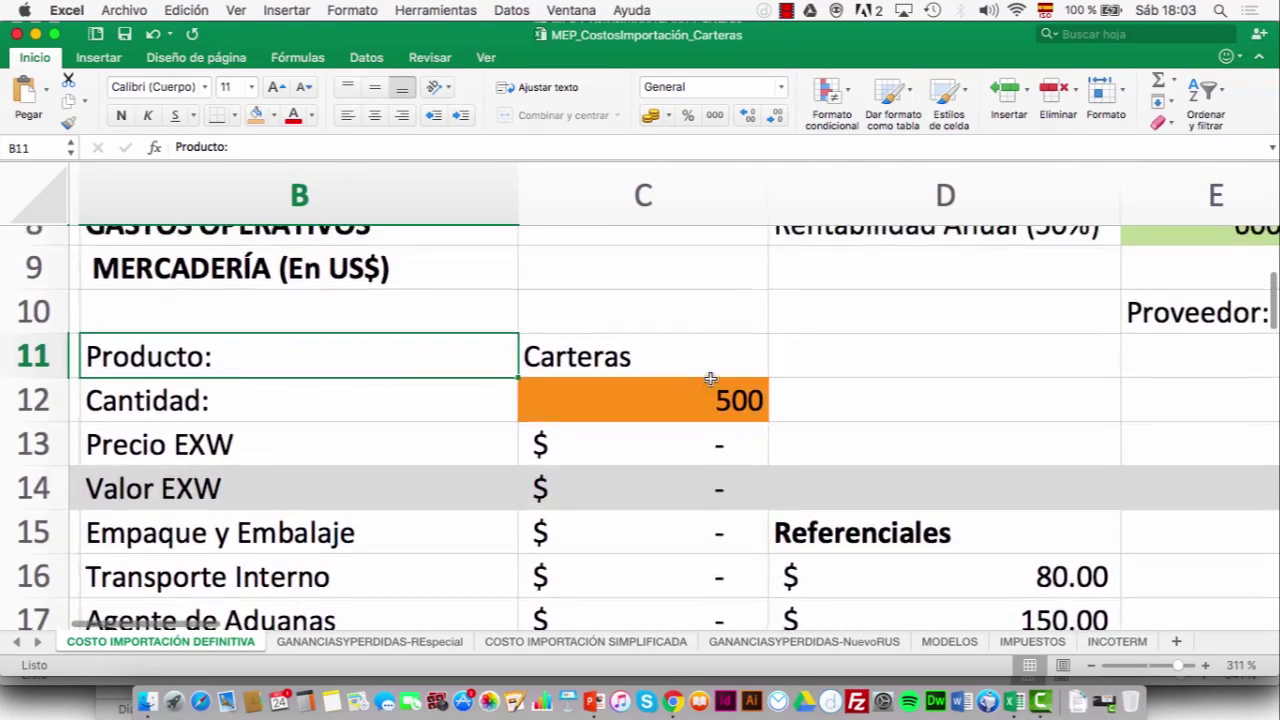
pyautogui.scroll(2, 709, 379)
pyautogui.hscroll(10, 709, 379)
pyautogui.scroll(-5, 709, 379)
pyautogui.hscroll(-5, 709, 379)
pyautogui.hscroll(2, 709, 379)
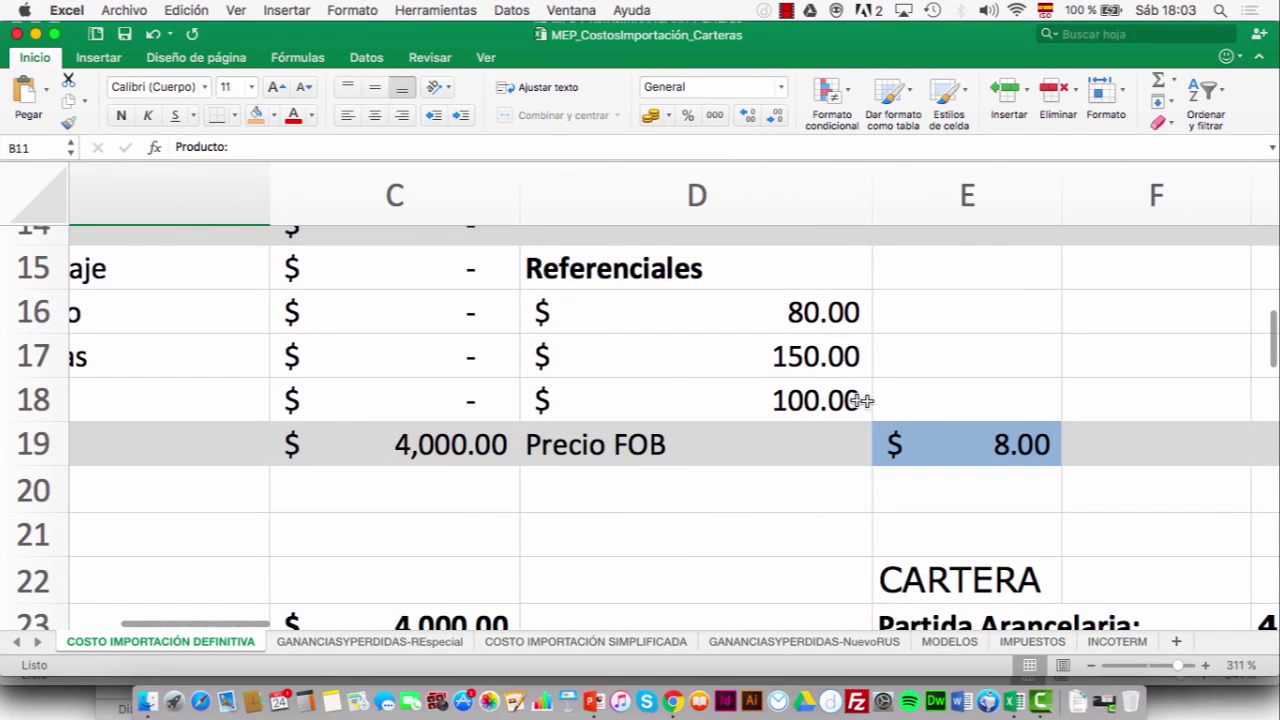
pyautogui.click(911, 438)
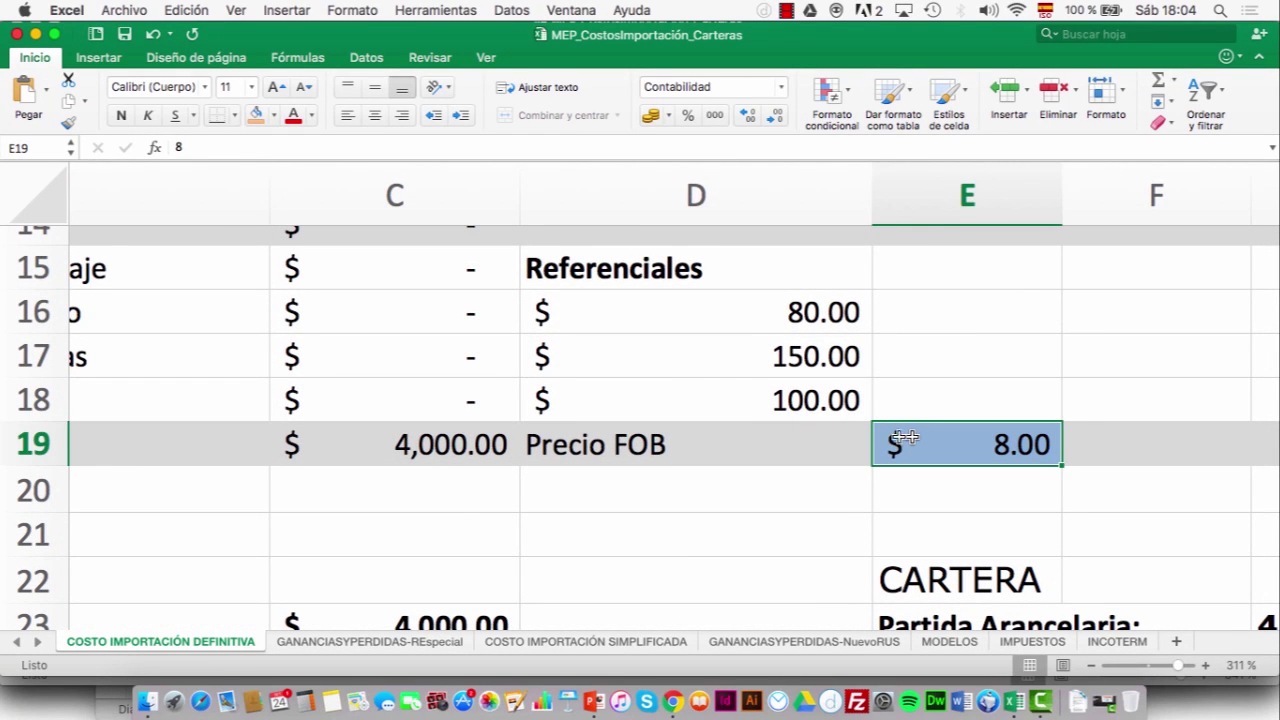
# - Set the Cantidad of Carteras in C12 to 100
pyautogui.scroll(3, 635, 368)
pyautogui.hscroll(-3, 635, 368)
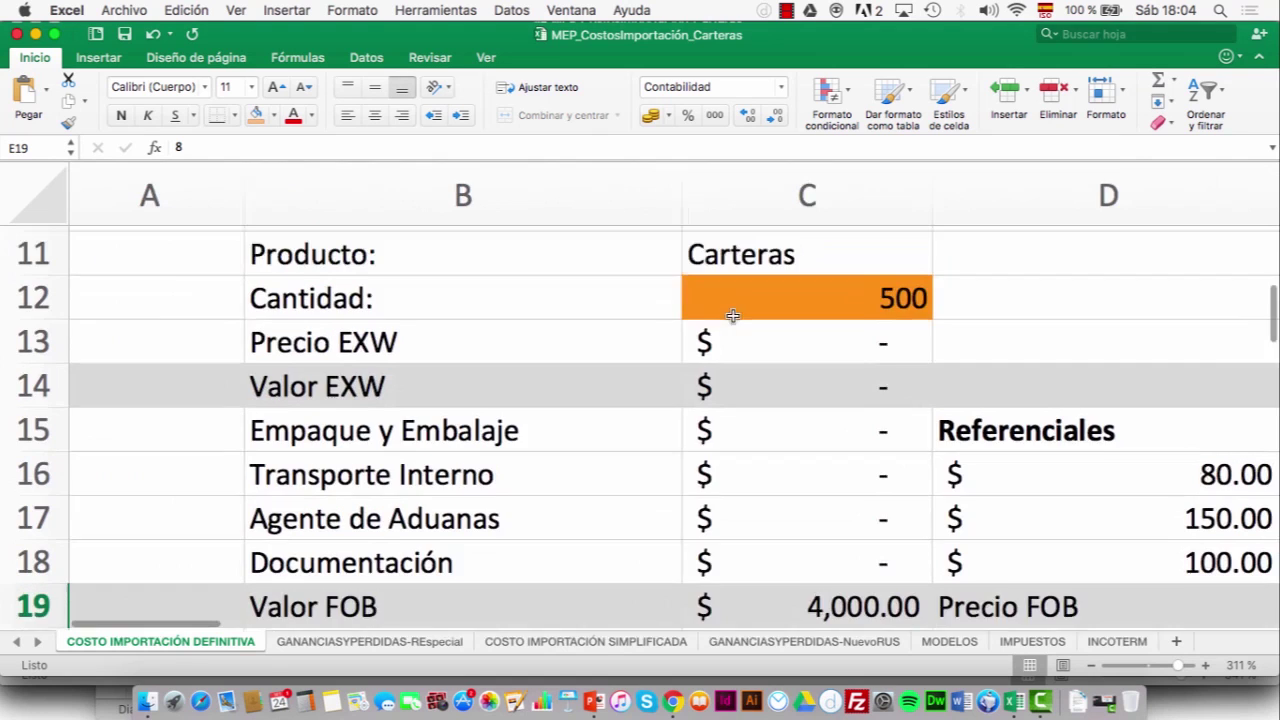
pyautogui.click(765, 308)
pyautogui.write('100')
pyautogui.press('Return')
# - Examine the recalculated import costs from Valor FOB through Valor CIF and Valor DDP to Precio Unitario and Ganancia Bruta
pyautogui.scroll(-3, 843, 358)
pyautogui.scroll(-4, 843, 358)
pyautogui.scroll(-1, 843, 358)
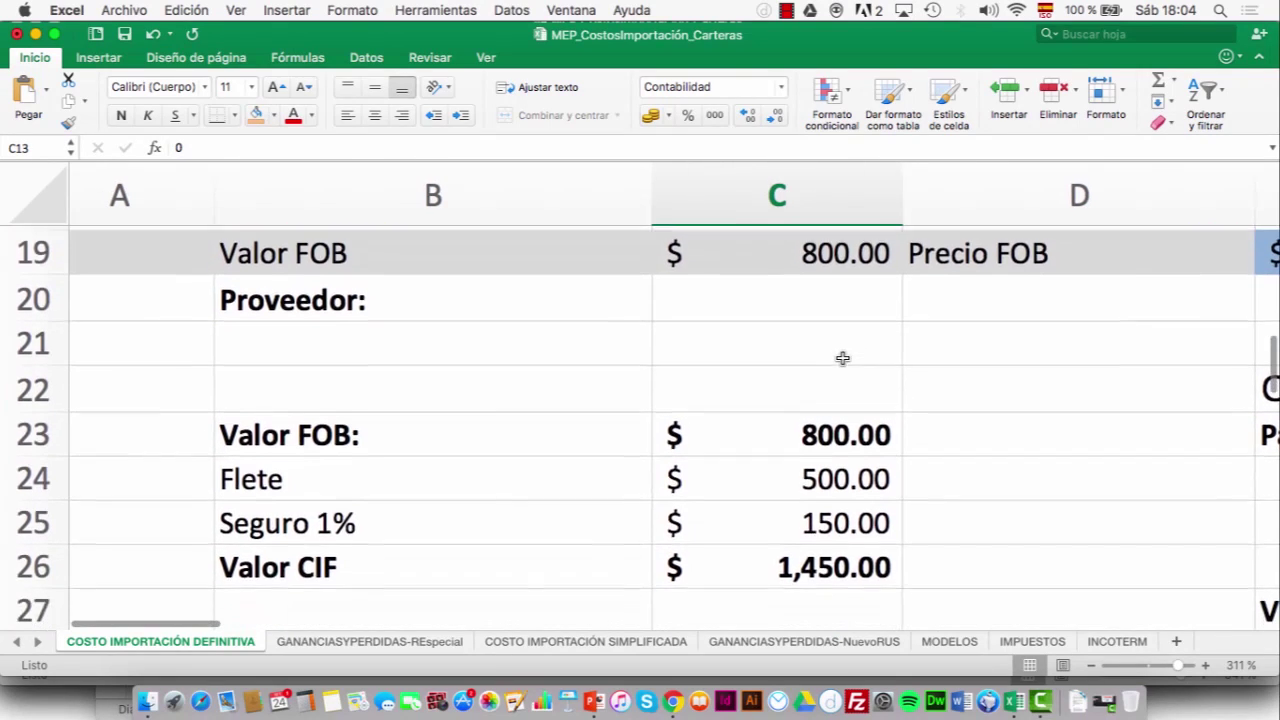
pyautogui.scroll(-2, 840, 430)
pyautogui.scroll(-7, 840, 430)
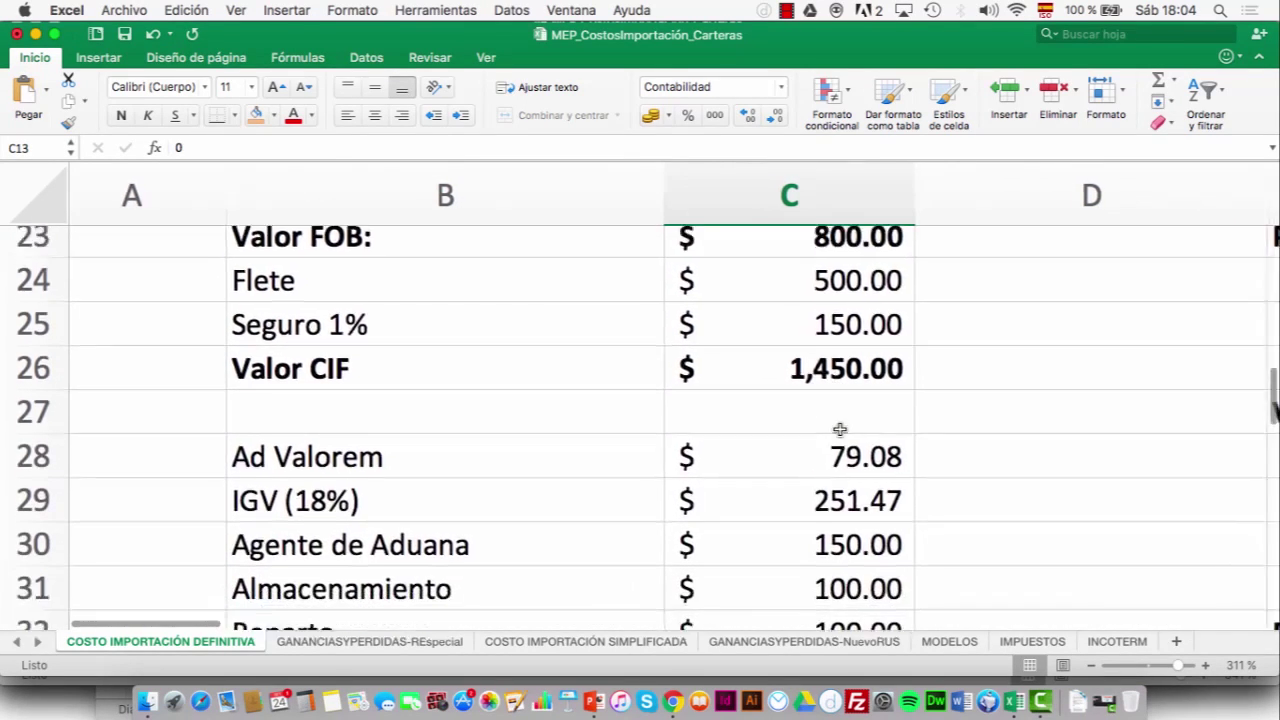
pyautogui.scroll(-8, 840, 428)
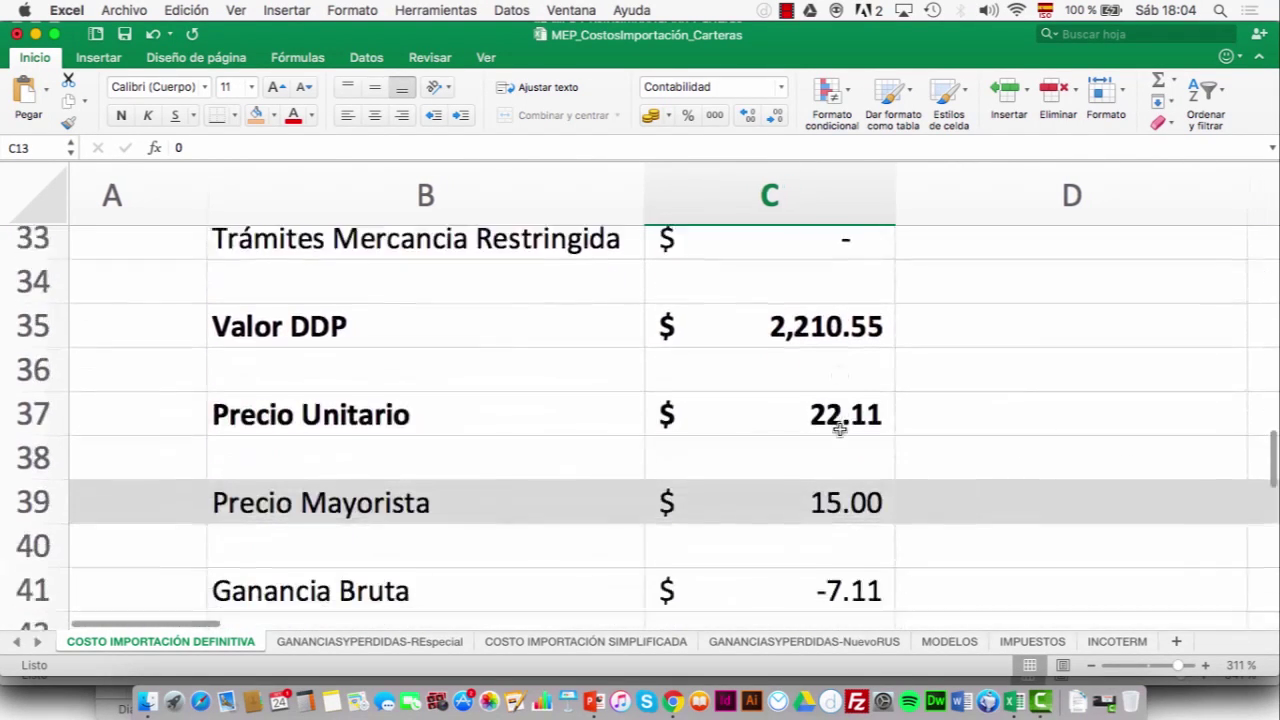
pyautogui.scroll(1, 992, 309)
pyautogui.scroll(12, 992, 309)
pyautogui.hscroll(4, 992, 309)
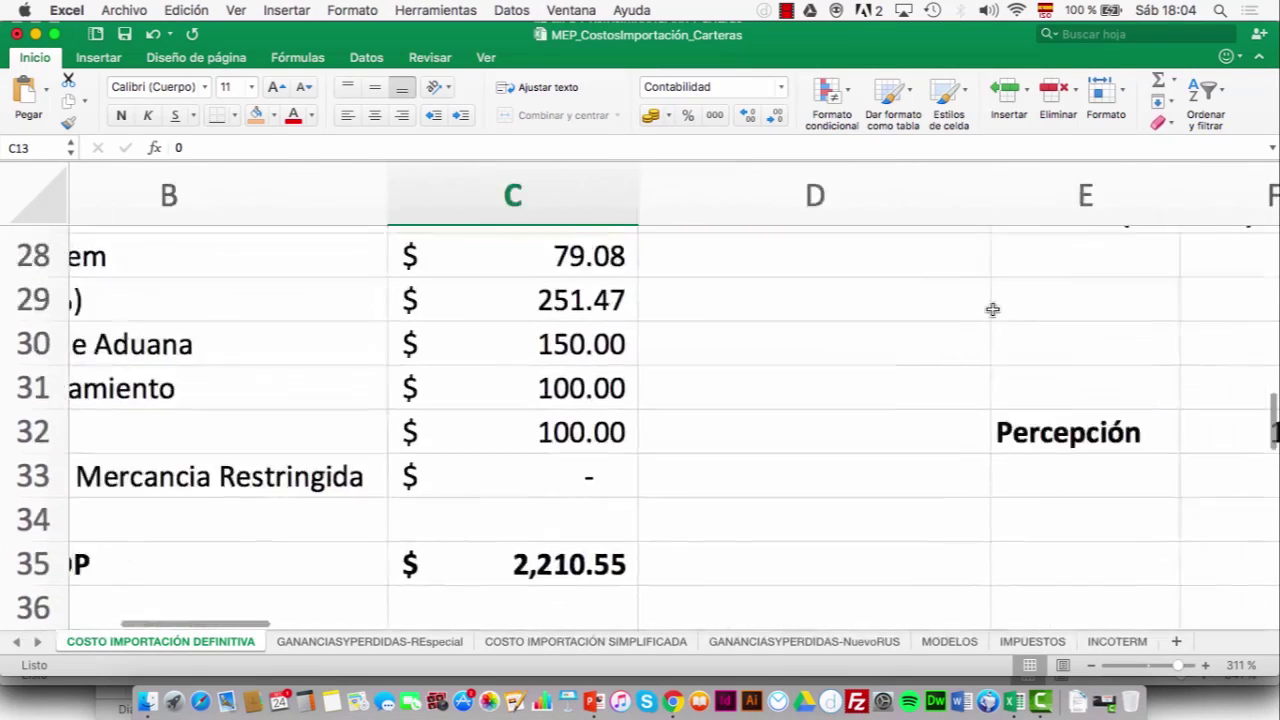
pyautogui.scroll(6, 992, 309)
pyautogui.hscroll(1, 992, 309)
pyautogui.scroll(-14, 617, 452)
pyautogui.hscroll(-3, 617, 452)
pyautogui.scroll(-2, 617, 452)
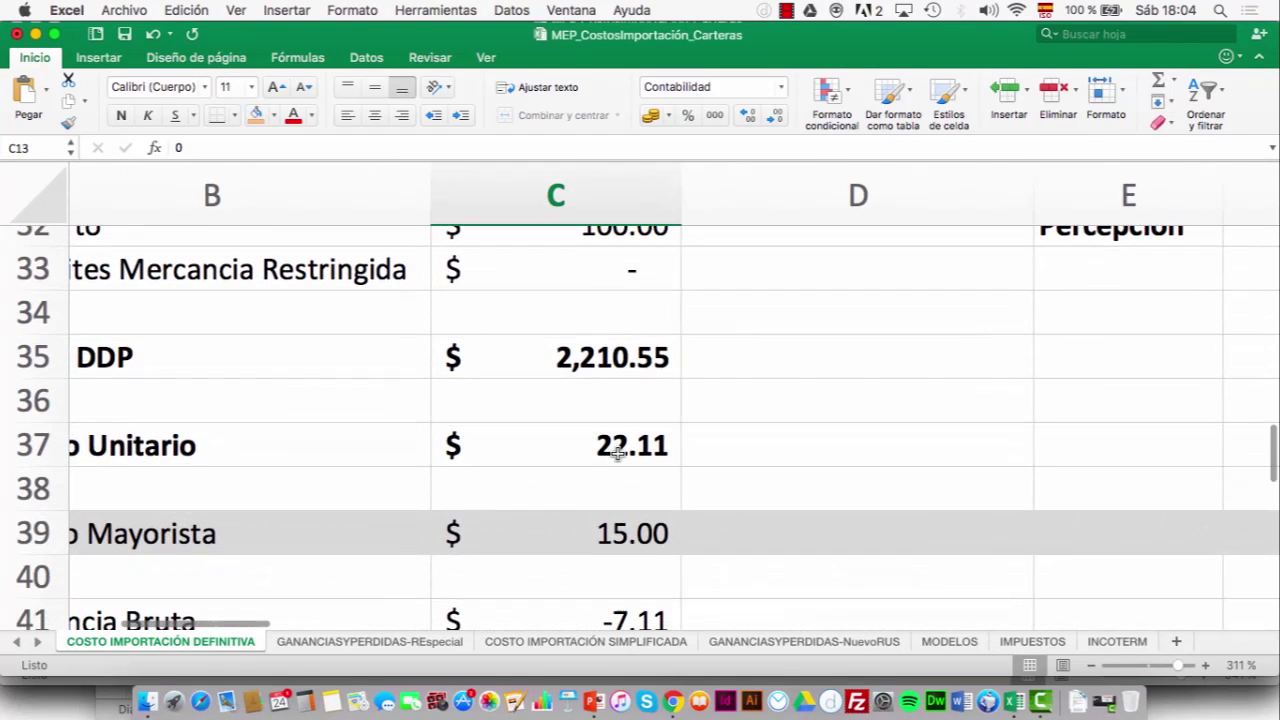
# - Fill the Precio Unitario cell C37 with light orange and compare it with the Precio Mayorista in C39
pyautogui.click(616, 450)
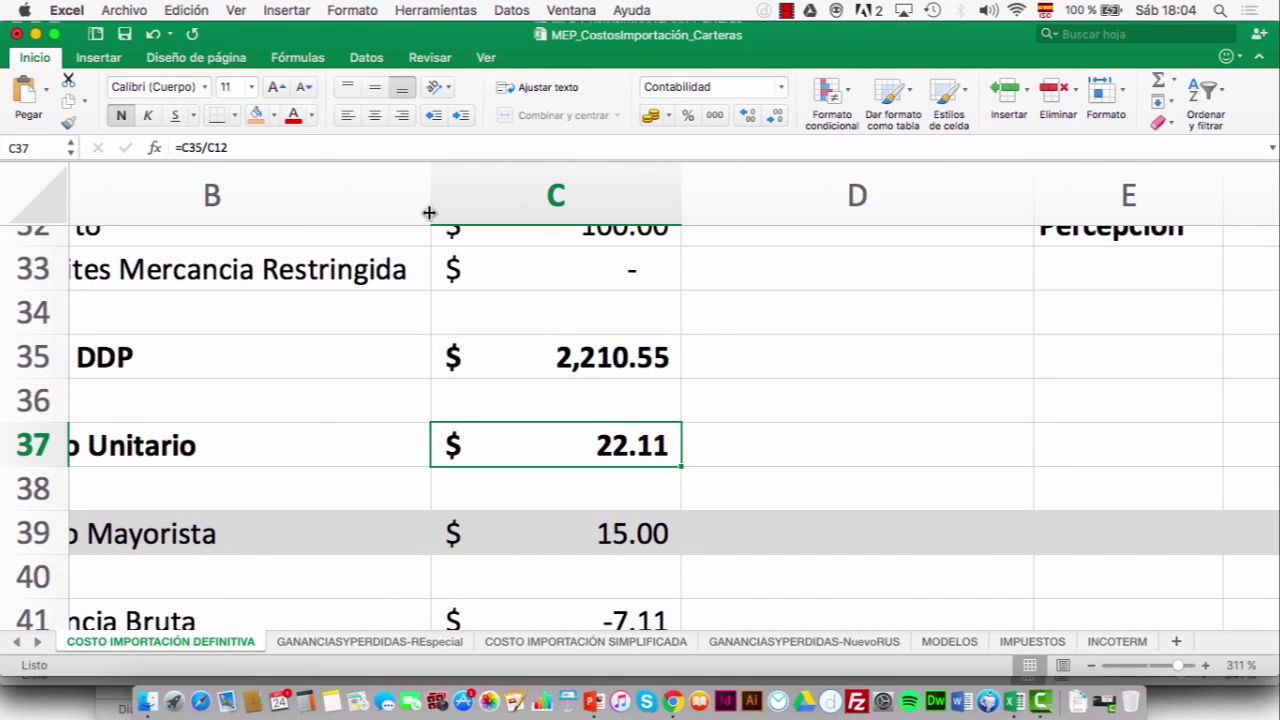
pyautogui.click(265, 117)
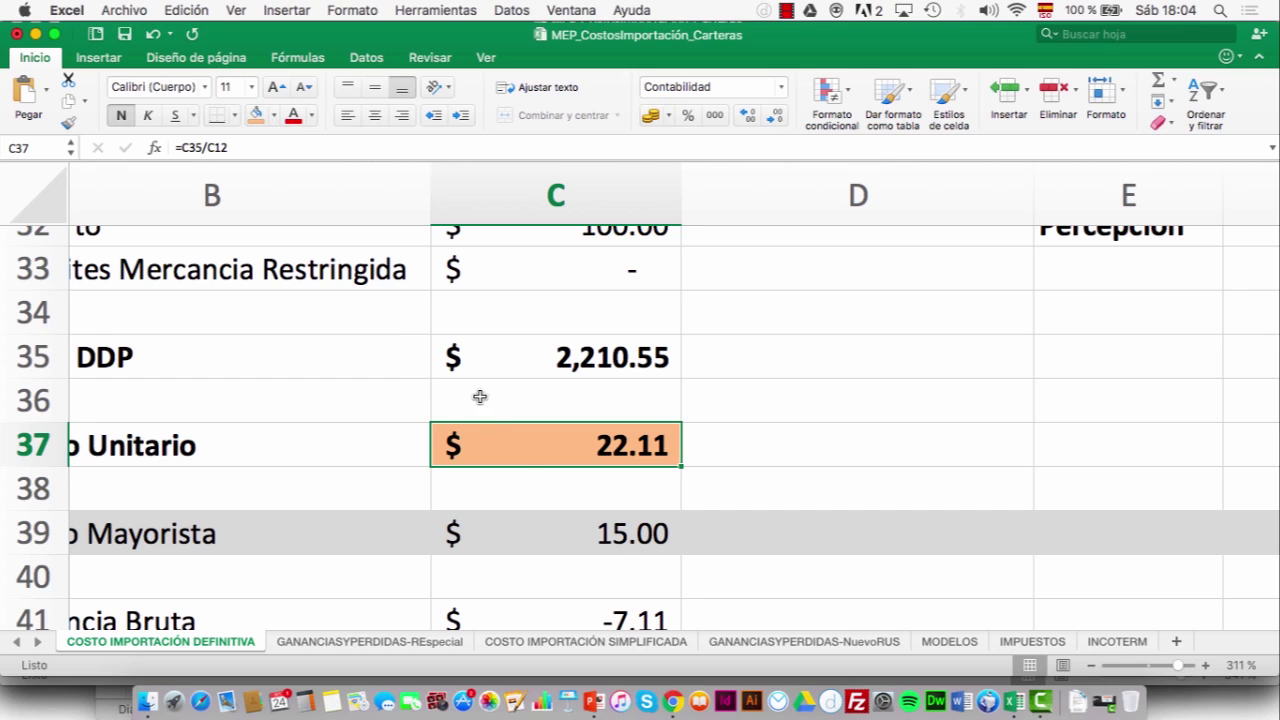
pyautogui.click(569, 543)
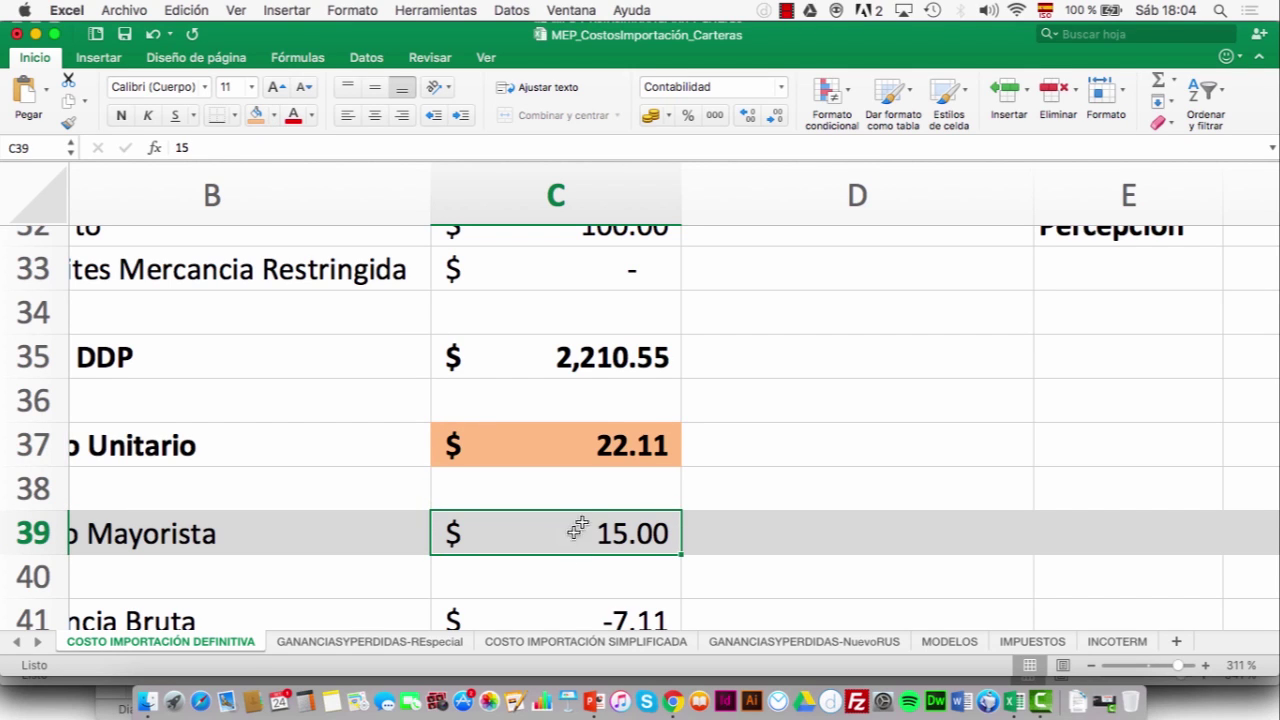
# - Set the Cantidad of Carteras in C12 to 500
pyautogui.scroll(-5, 669, 340)
pyautogui.scroll(15, 672, 342)
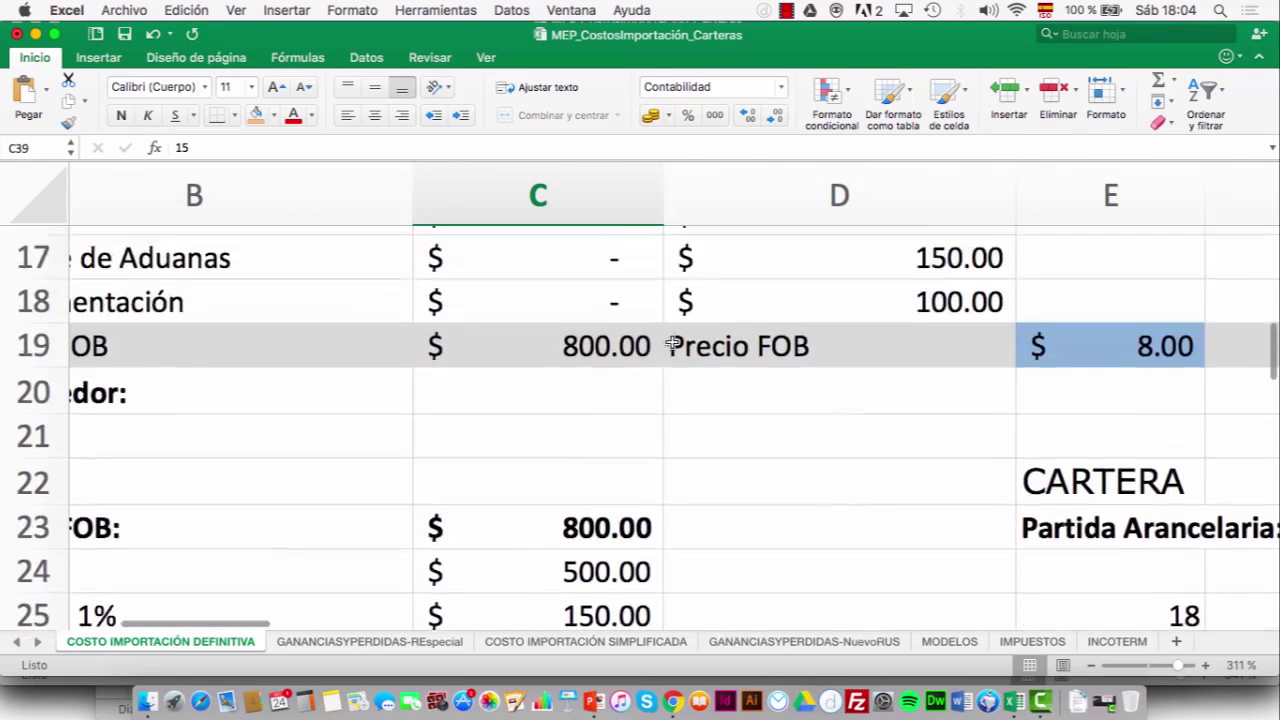
pyautogui.hscroll(-4, 589, 413)
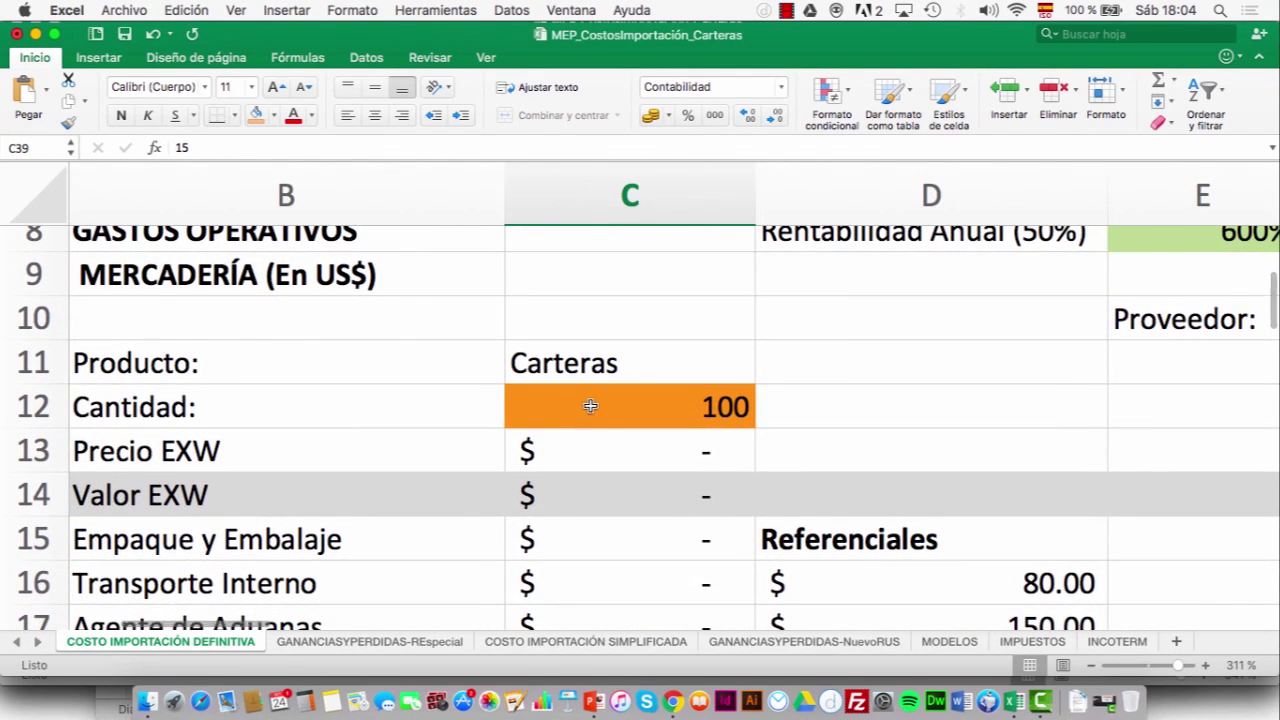
pyautogui.click(589, 410)
pyautogui.write('5000')
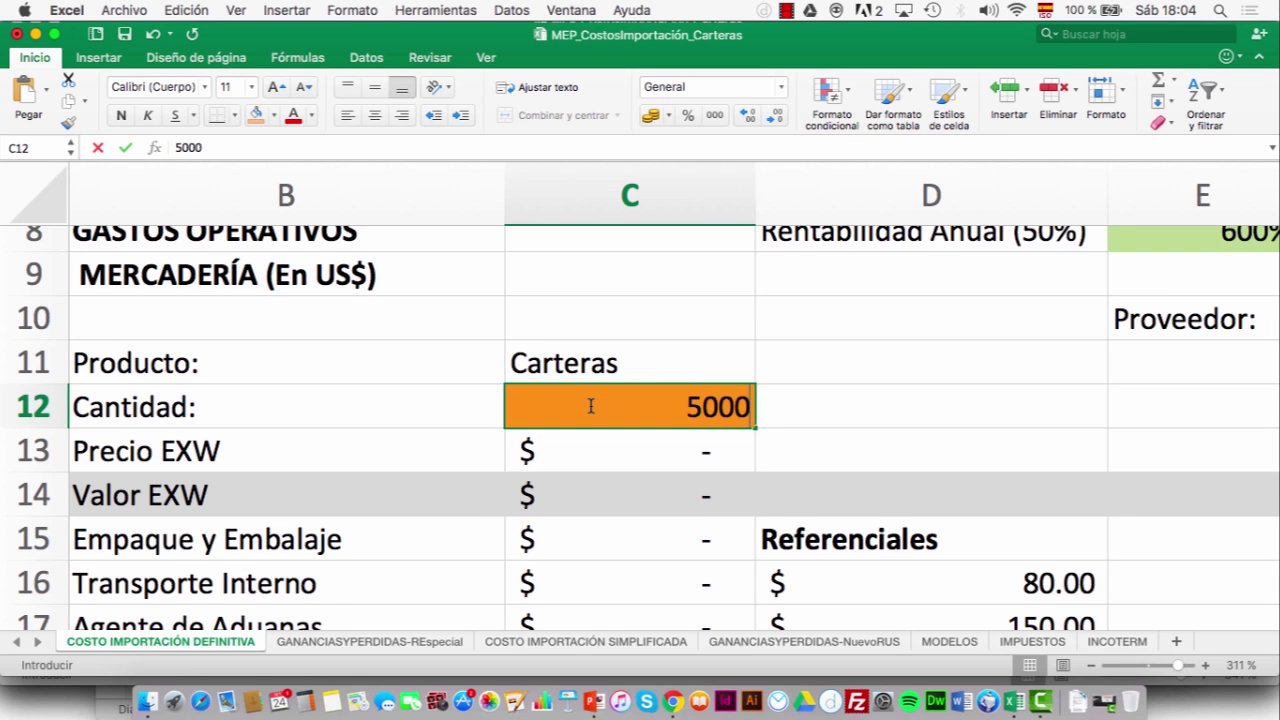
pyautogui.press('BackSpace')
pyautogui.press('Return')
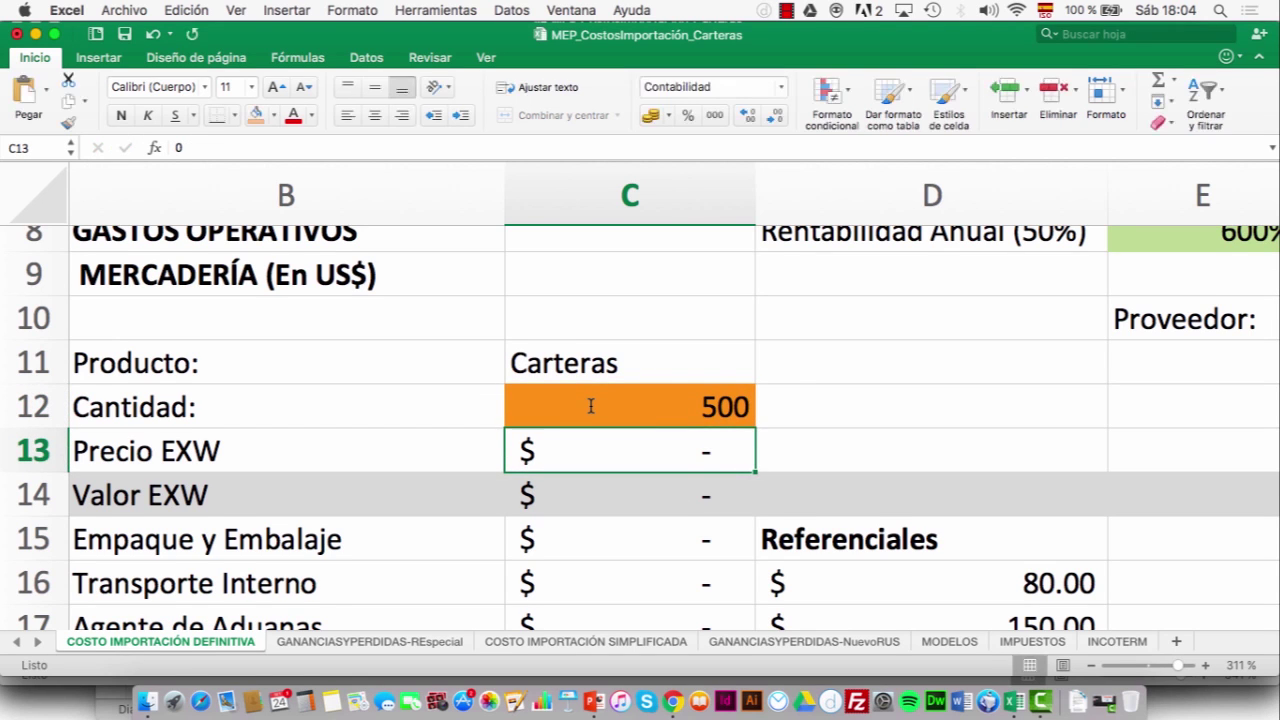
pyautogui.scroll(-1, 597, 437)
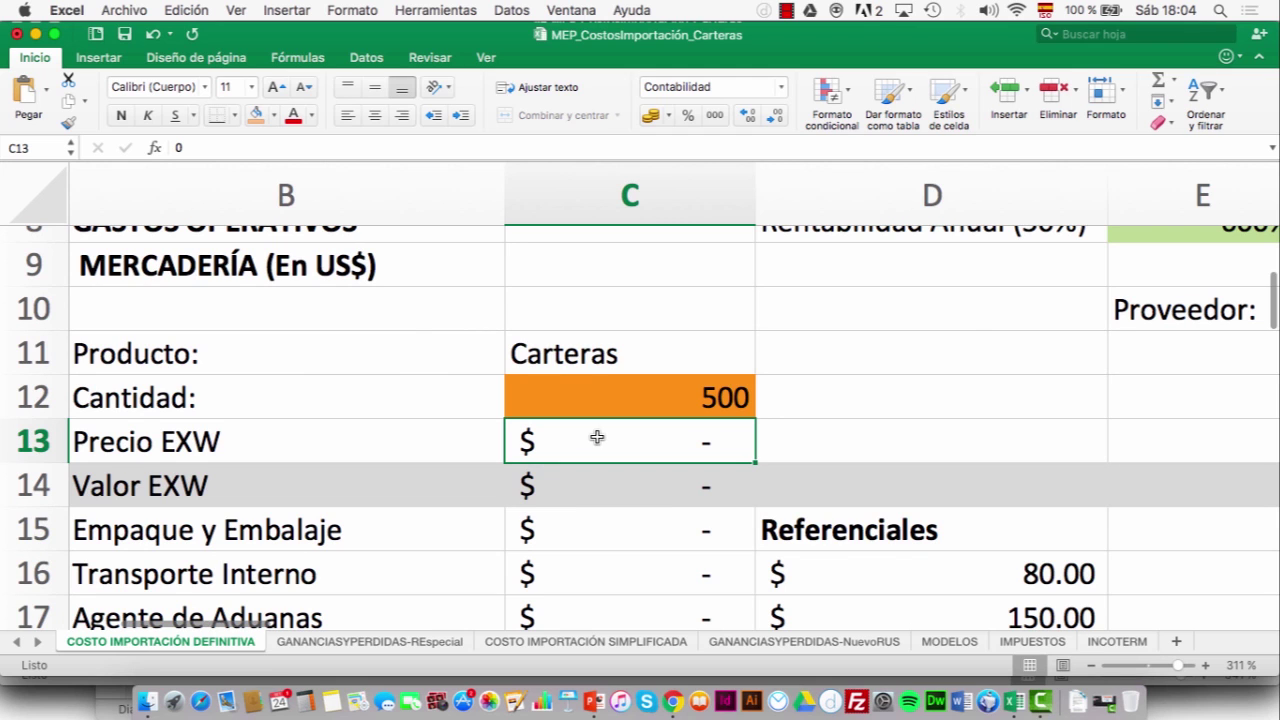
# - Switch to Google Chrome and load the directory index at mep.pe/intranetvirtual/
pyautogui.press('super+Tab')
pyautogui.press('super+Tab')
pyautogui.press('super+Tab')
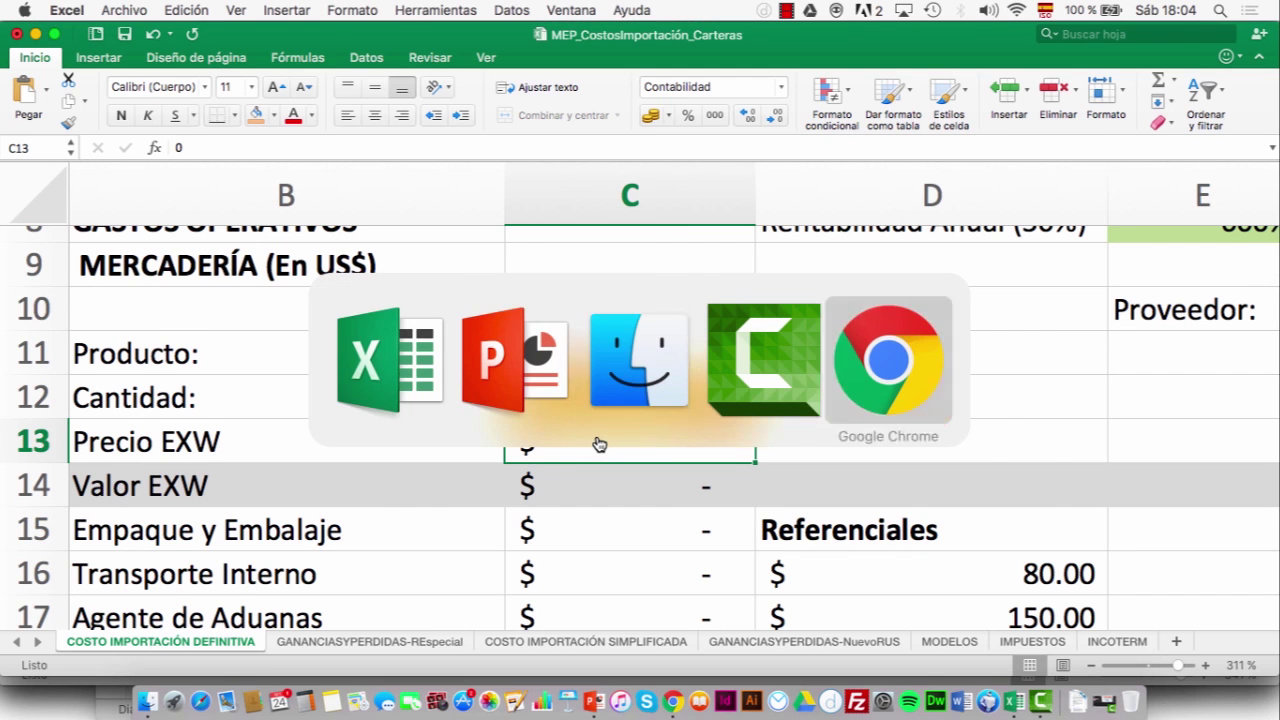
pyautogui.press('super+Tab')
pyautogui.press('super+l')
pyautogui.write('mep.pe')
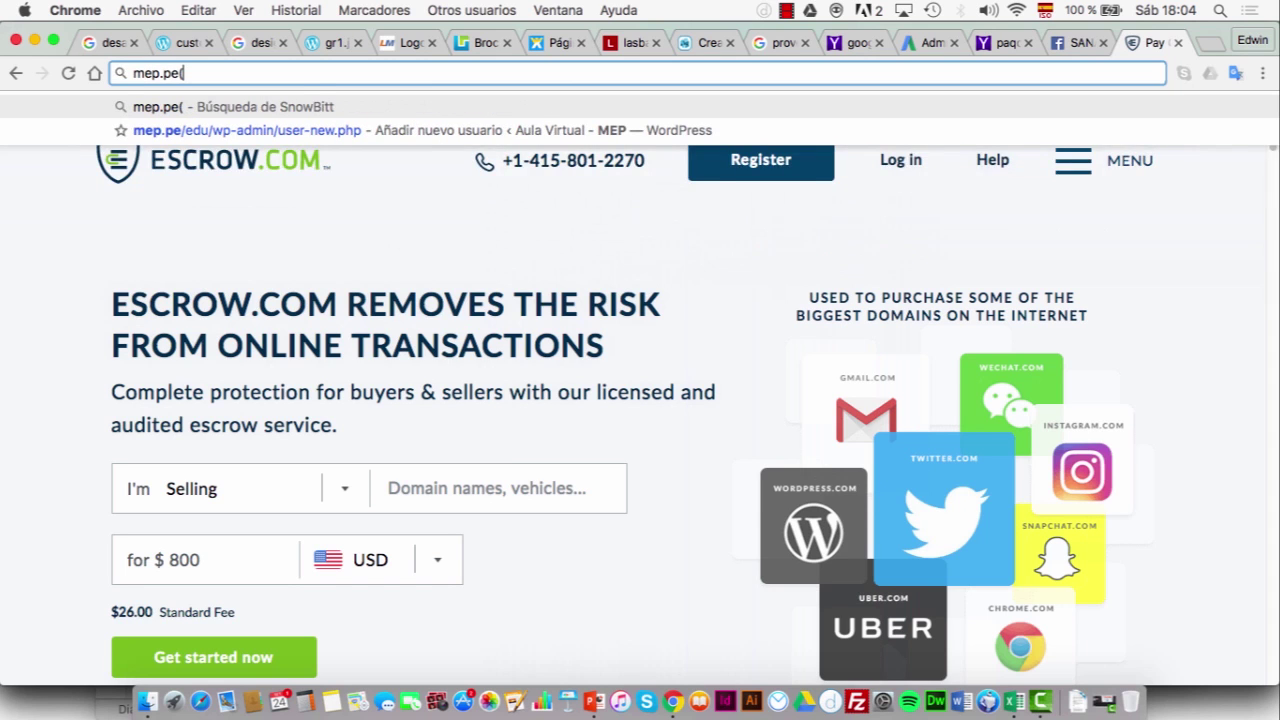
pyautogui.write('/in')
pyautogui.press('Return')
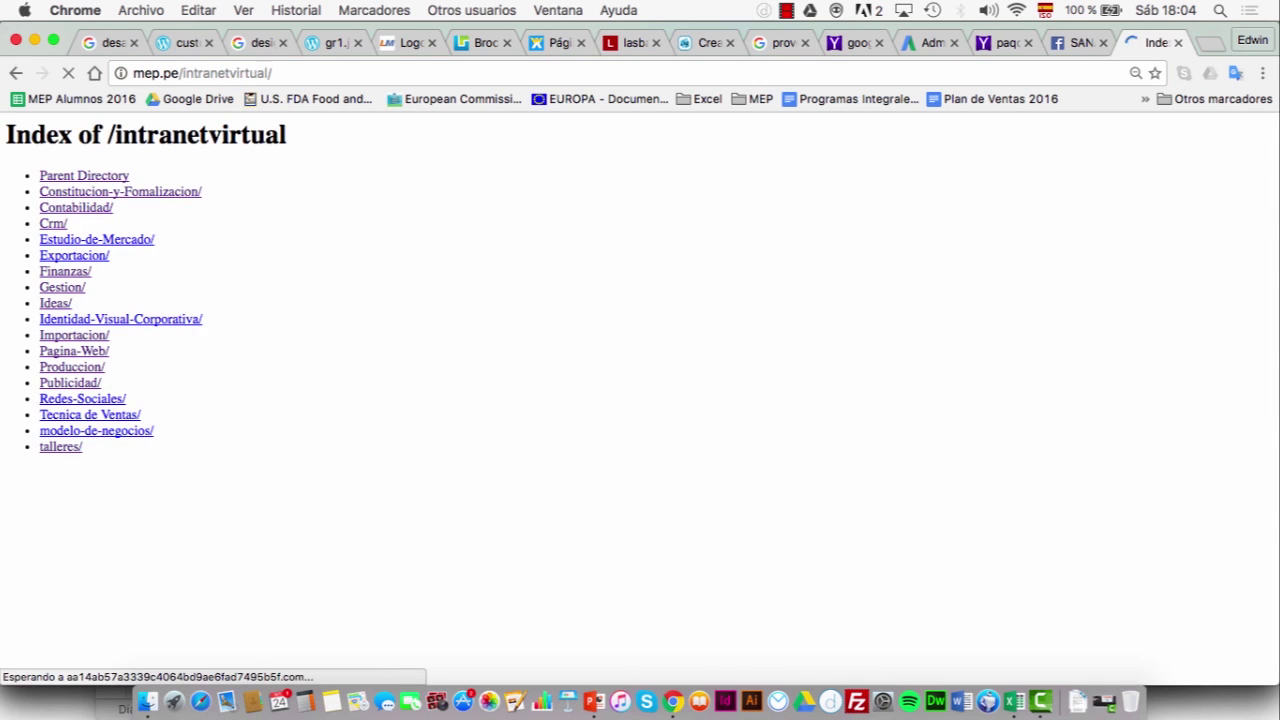
# - Open the Produccion folder from the intranetvirtual index, dismissing the advertising pop-ups and returning to the folder's browser tab
pyautogui.press('alt+super+8')
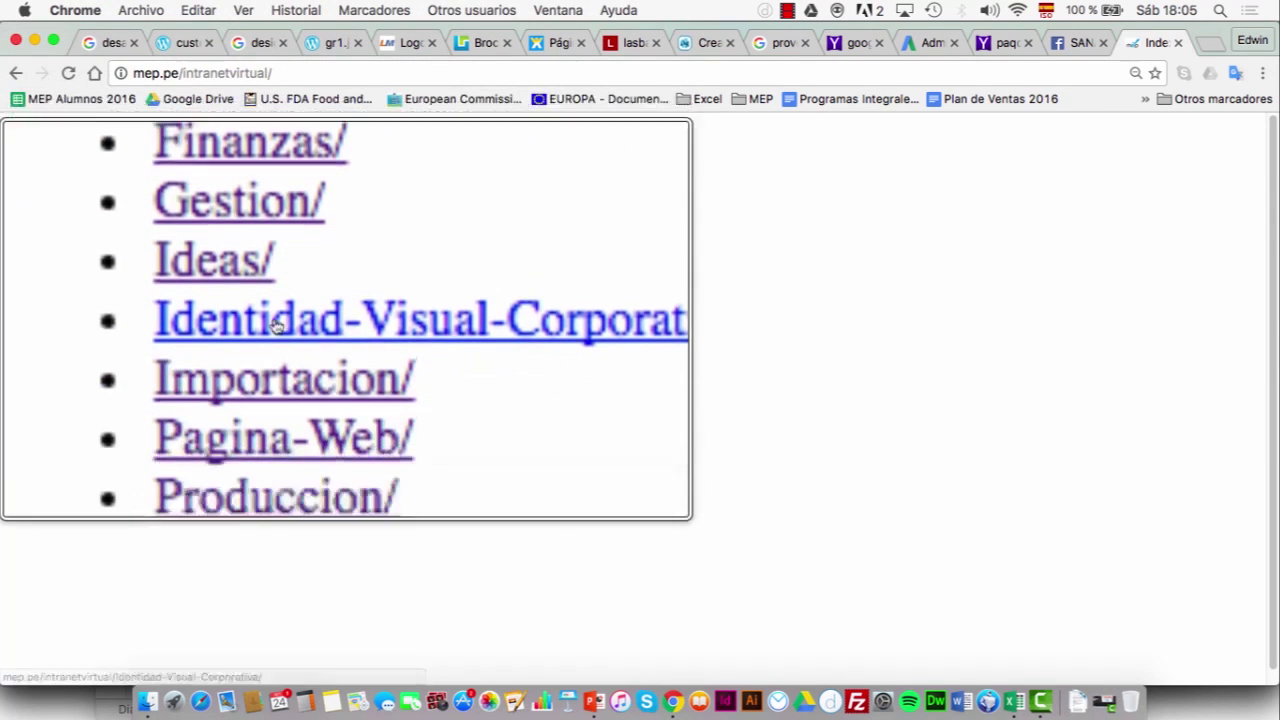
pyautogui.click(248, 374)
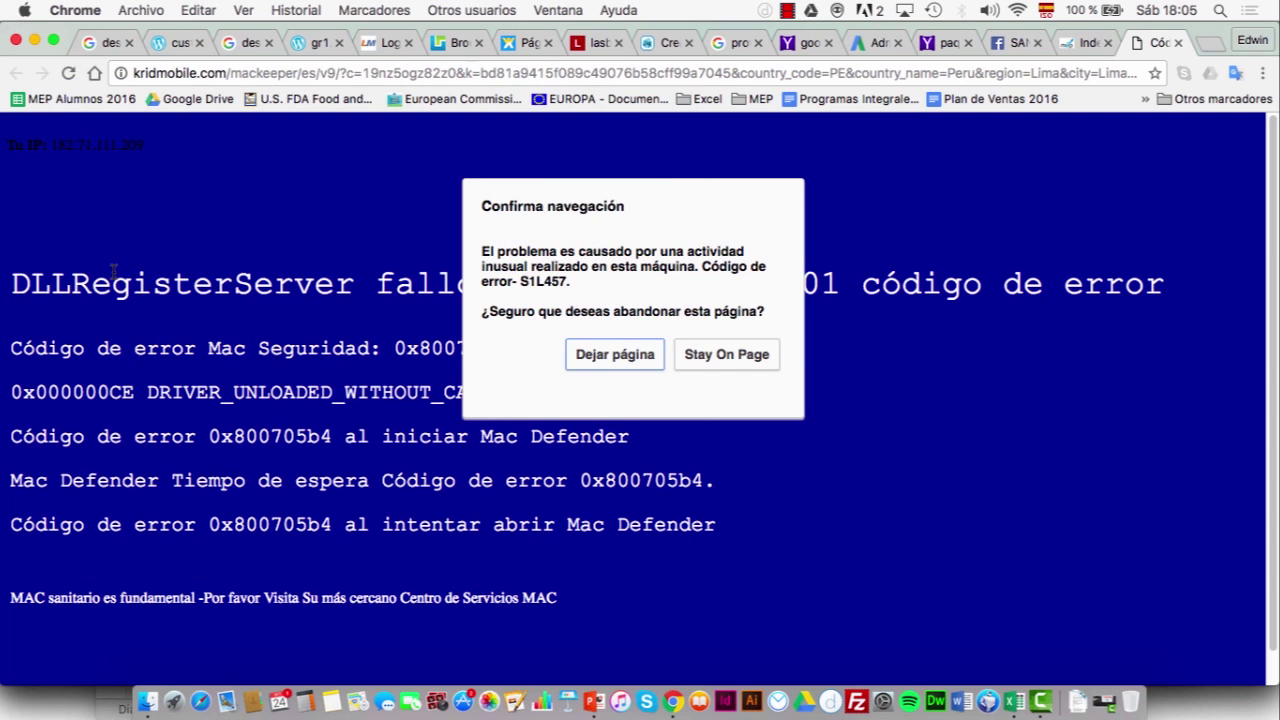
pyautogui.click(650, 362)
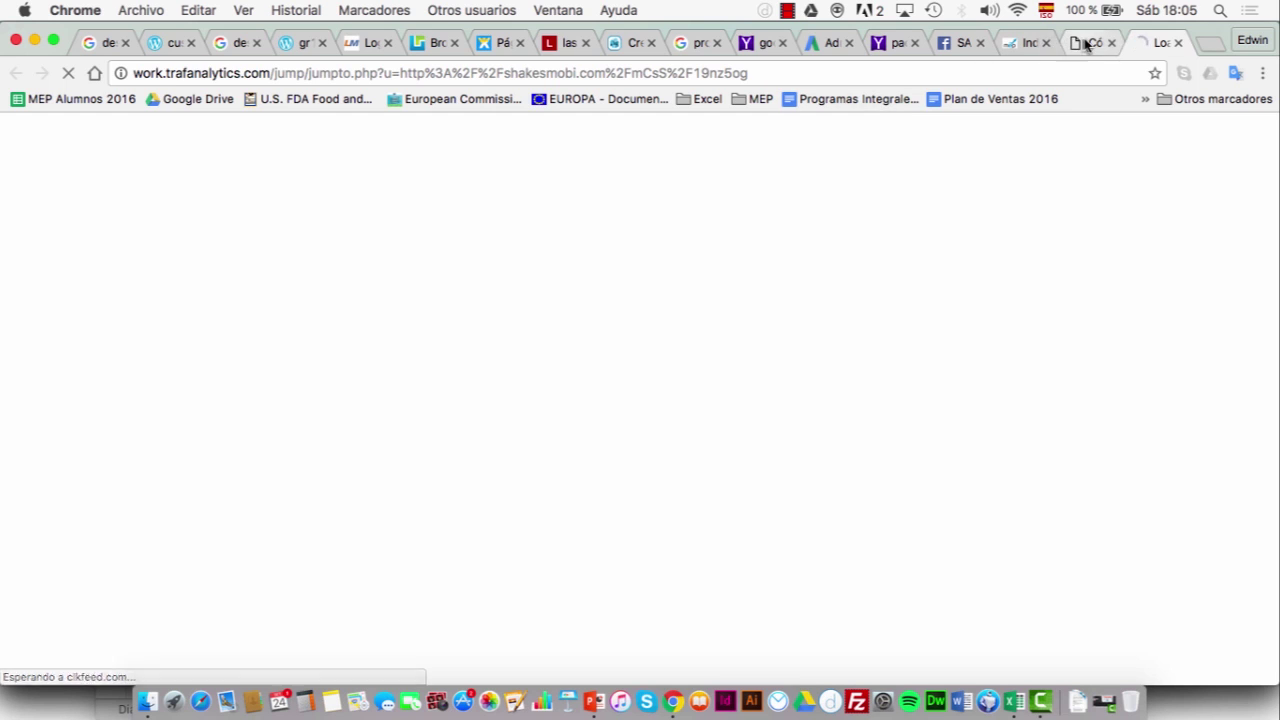
pyautogui.click(1085, 45)
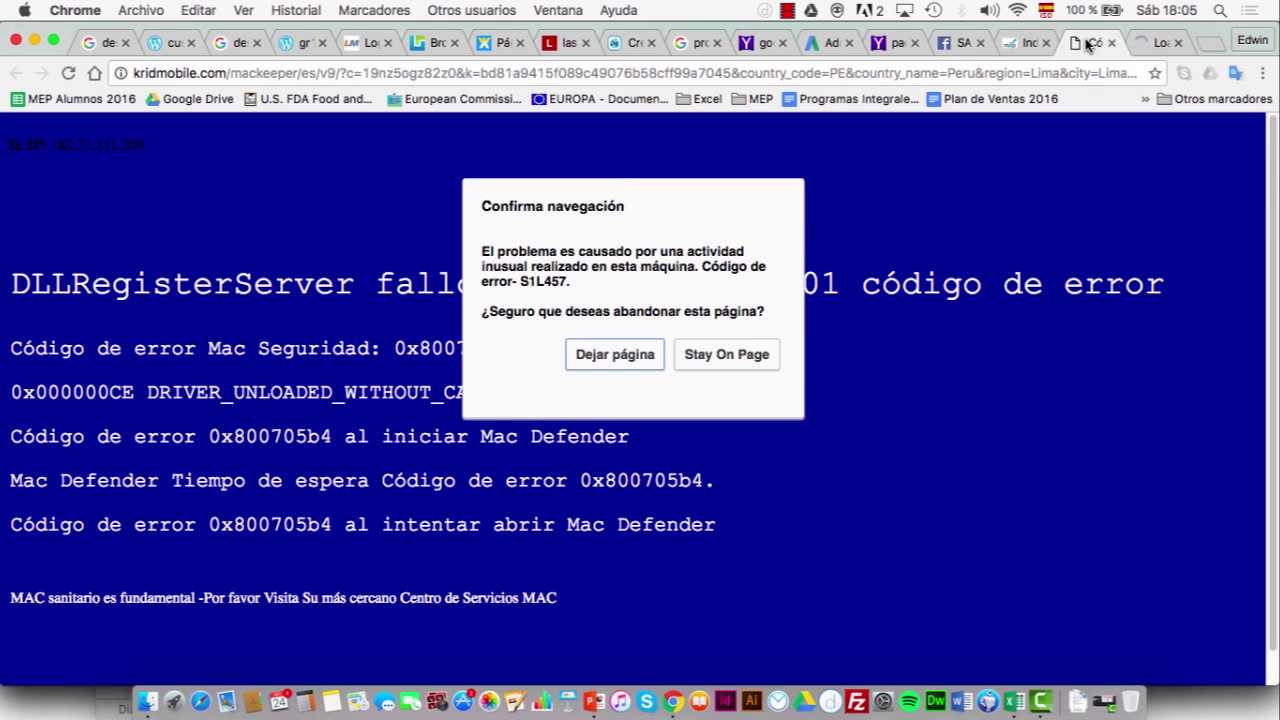
pyautogui.click(700, 358)
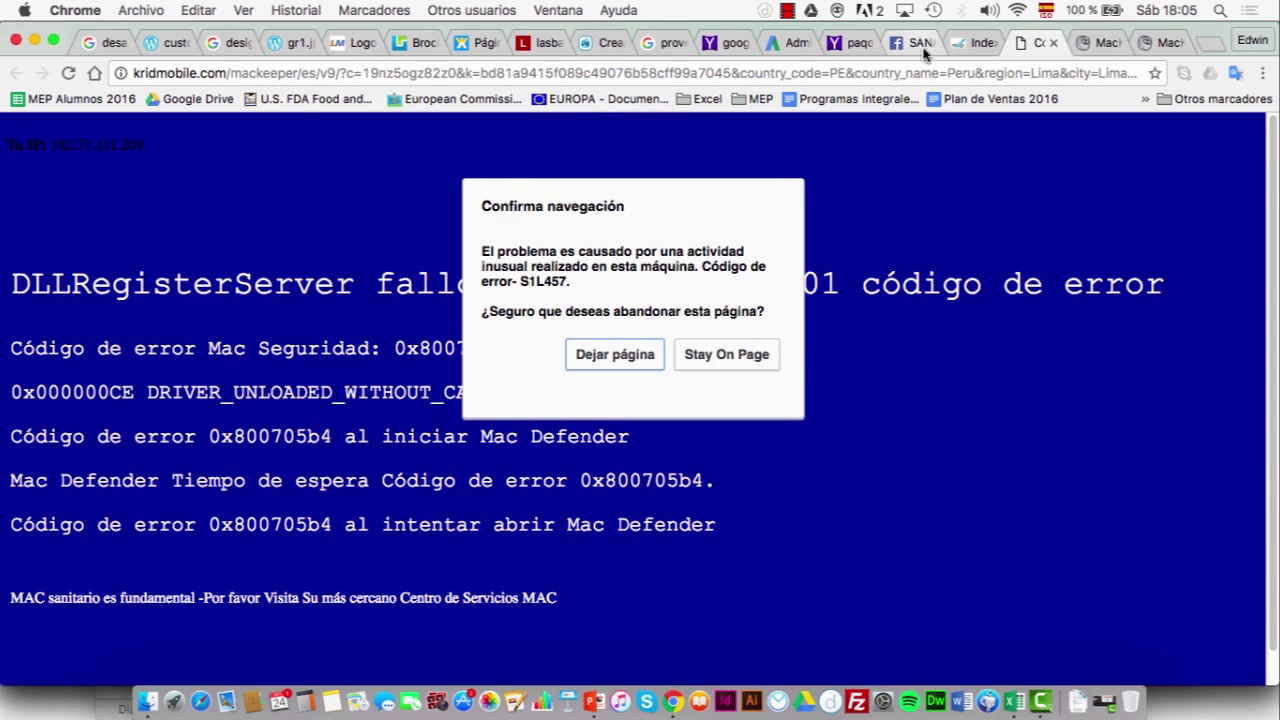
pyautogui.click(971, 43)
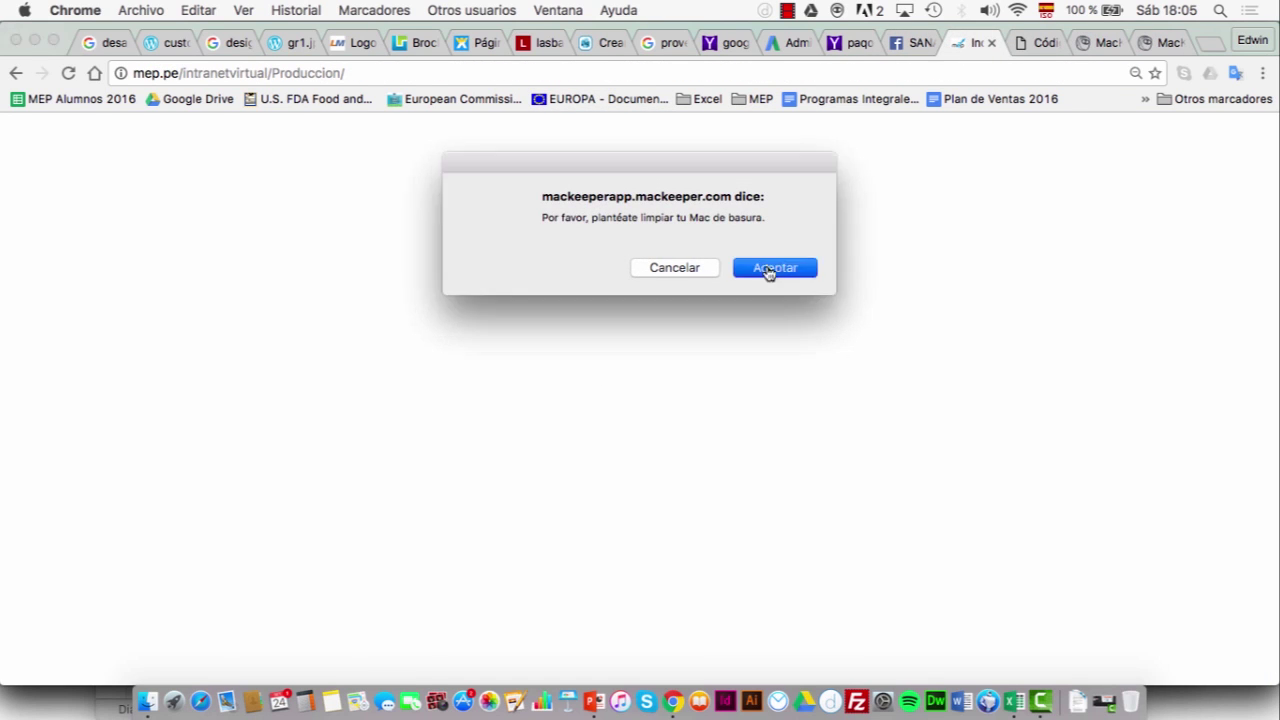
pyautogui.click(770, 268)
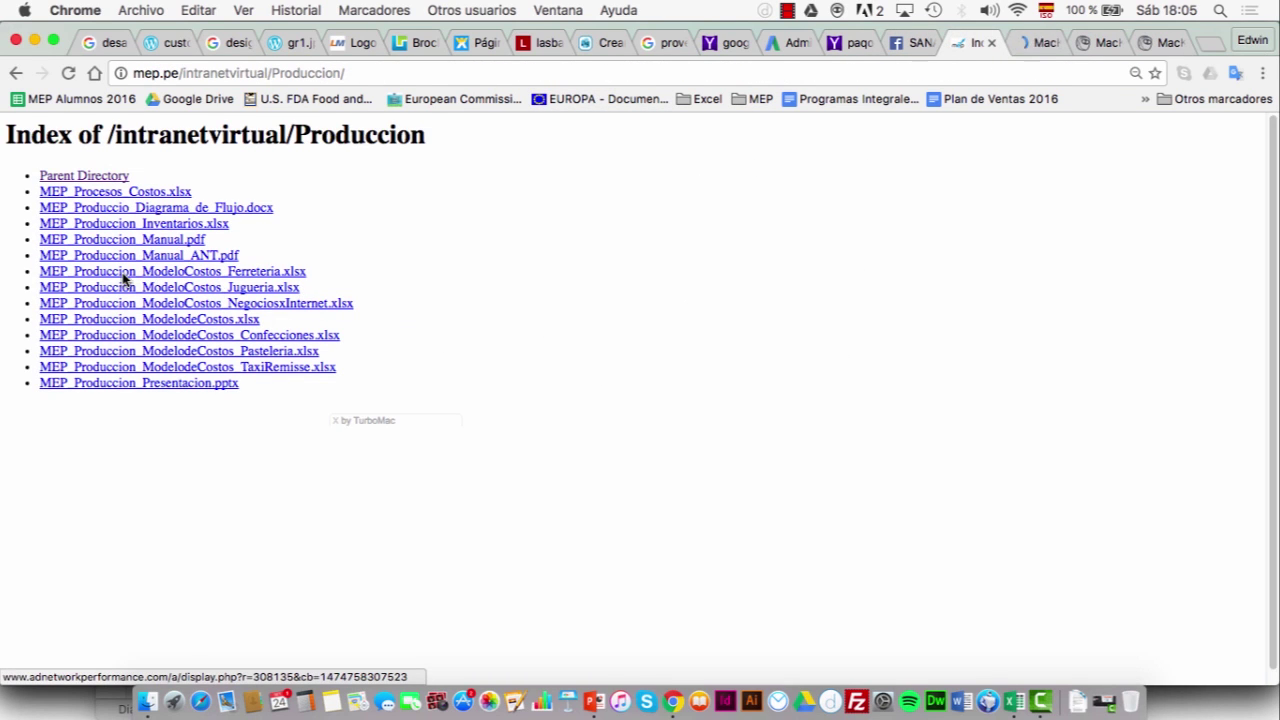
# - Examine the Produccion file list, including the cost model workbooks for Ferreteria, Jugueria, NegociosxInternet, Confecciones, Pasteleria and TaxiRemisse
pyautogui.scroll(5, 122, 272)
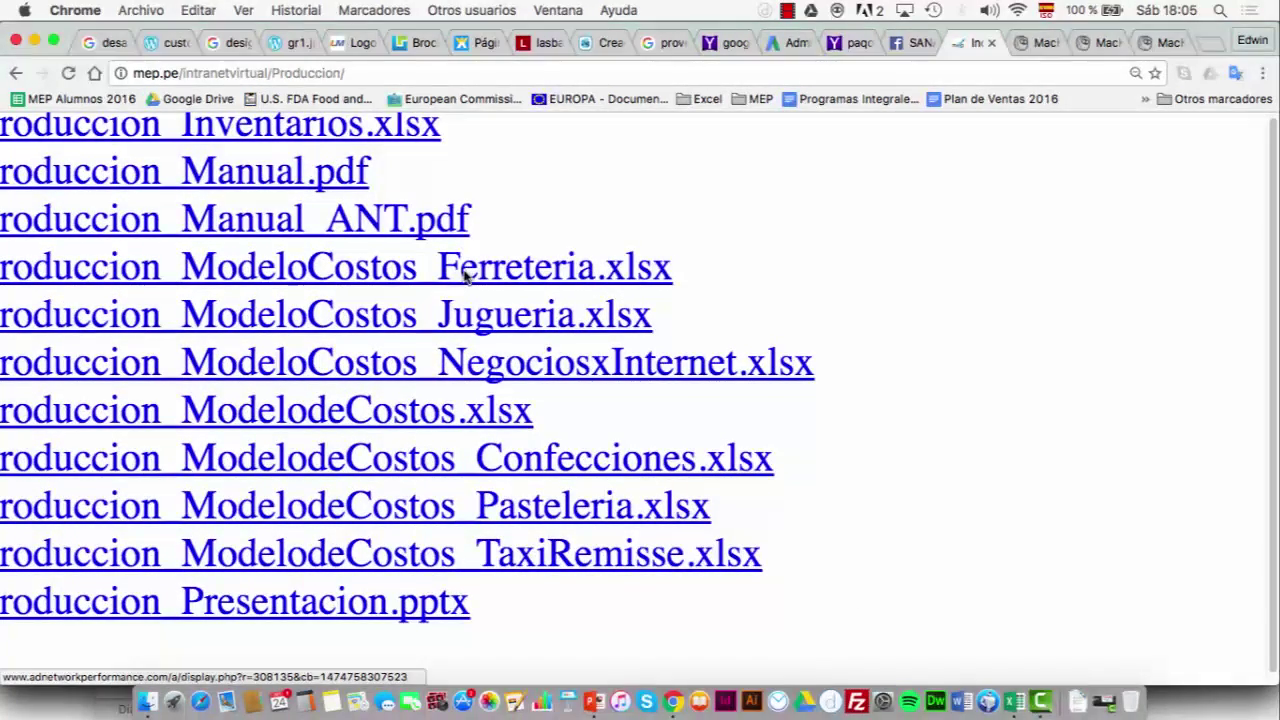
pyautogui.scroll(-4, 440, 370)
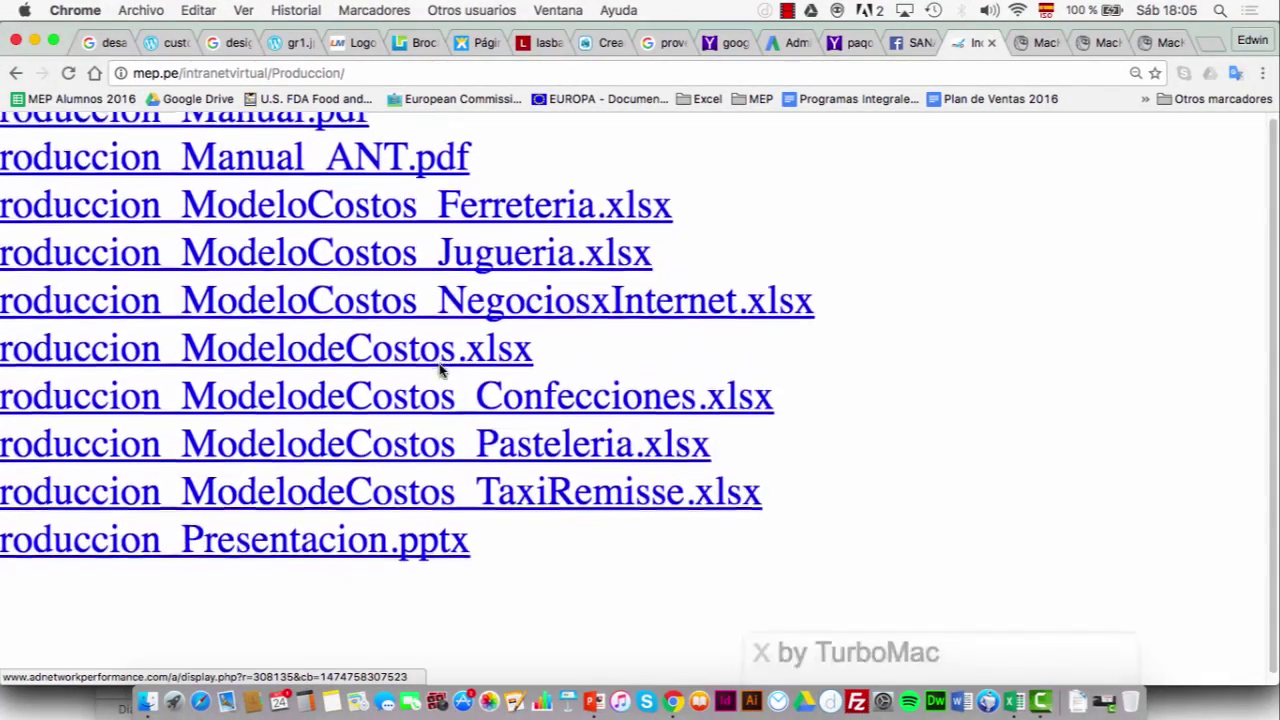
pyautogui.hscroll(-2, 440, 370)
pyautogui.scroll(8, 440, 370)
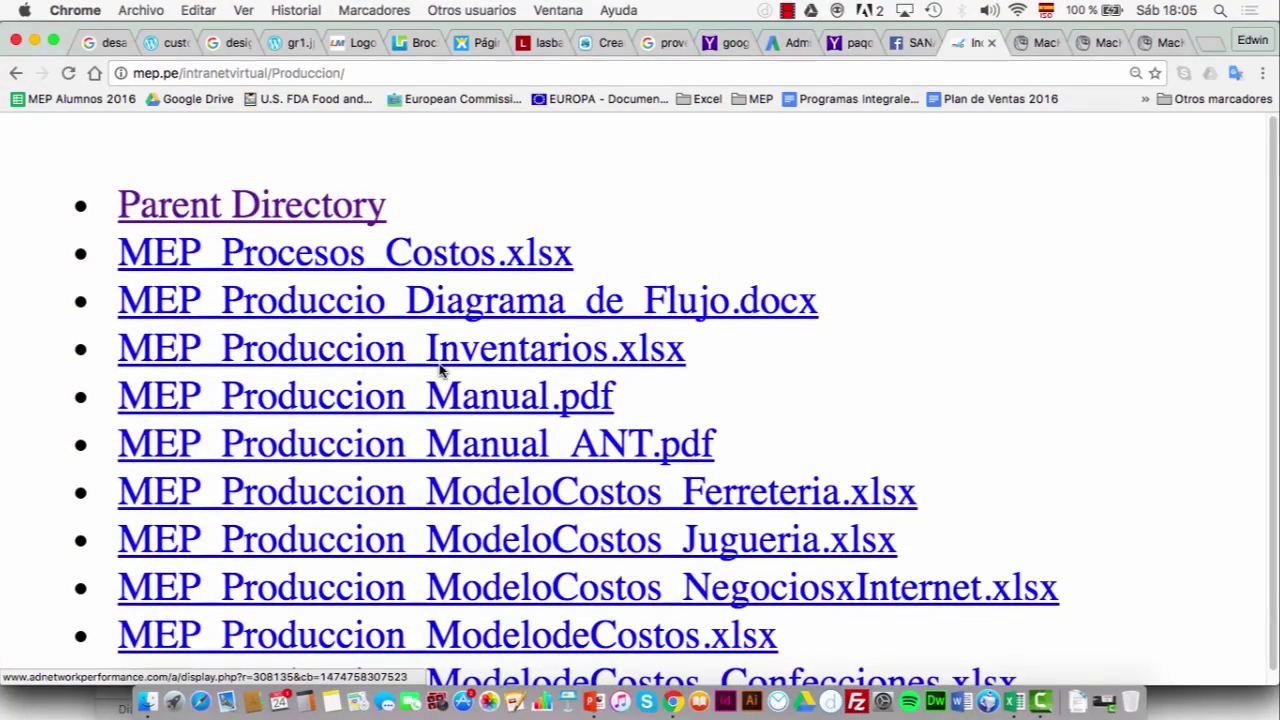
pyautogui.scroll(-3, 485, 437)
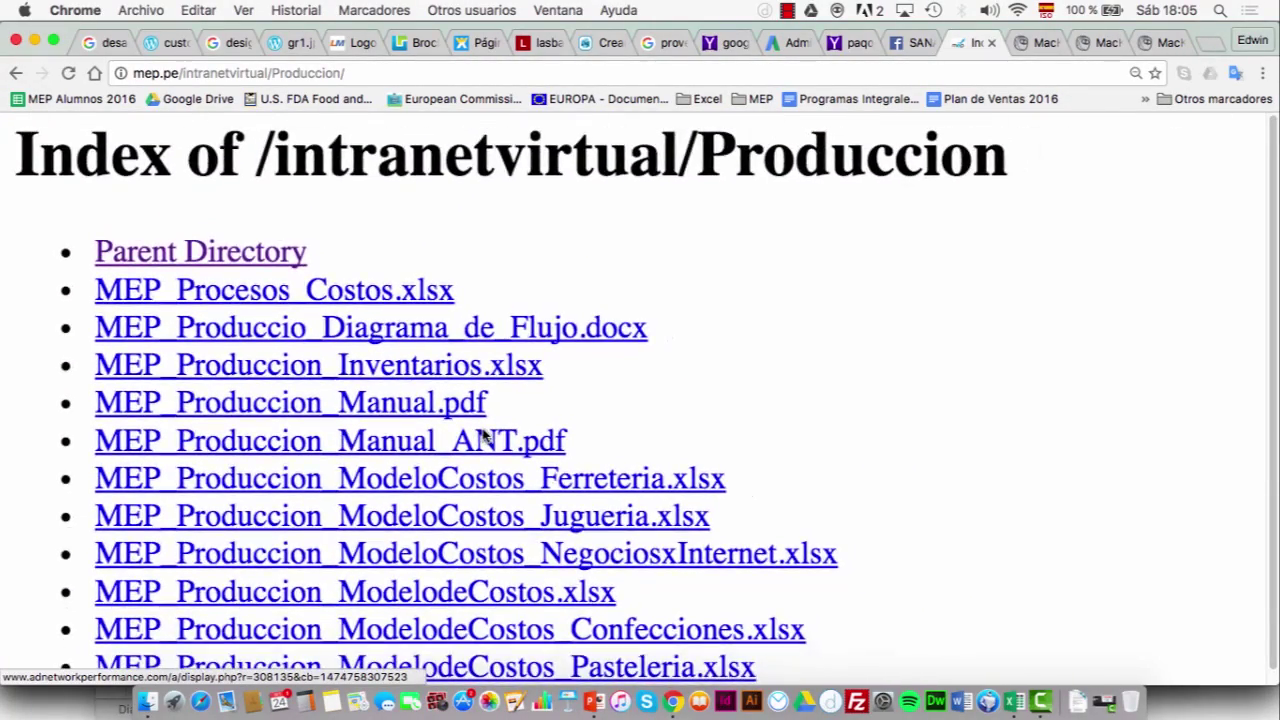
# - Switch to the Excel import workbook and review the costs from Valor FOB to Precio Unitario, ending on Precio Mayorista in C39
pyautogui.press('super+Tab')
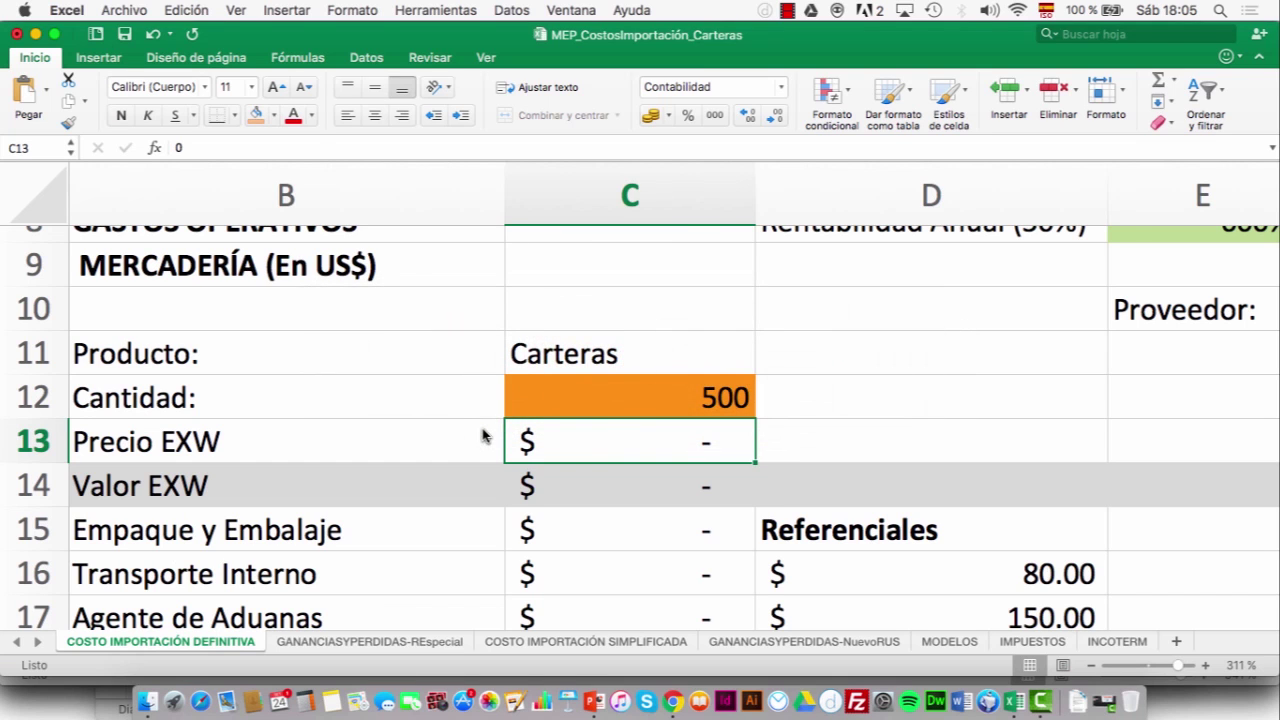
pyautogui.click(736, 328)
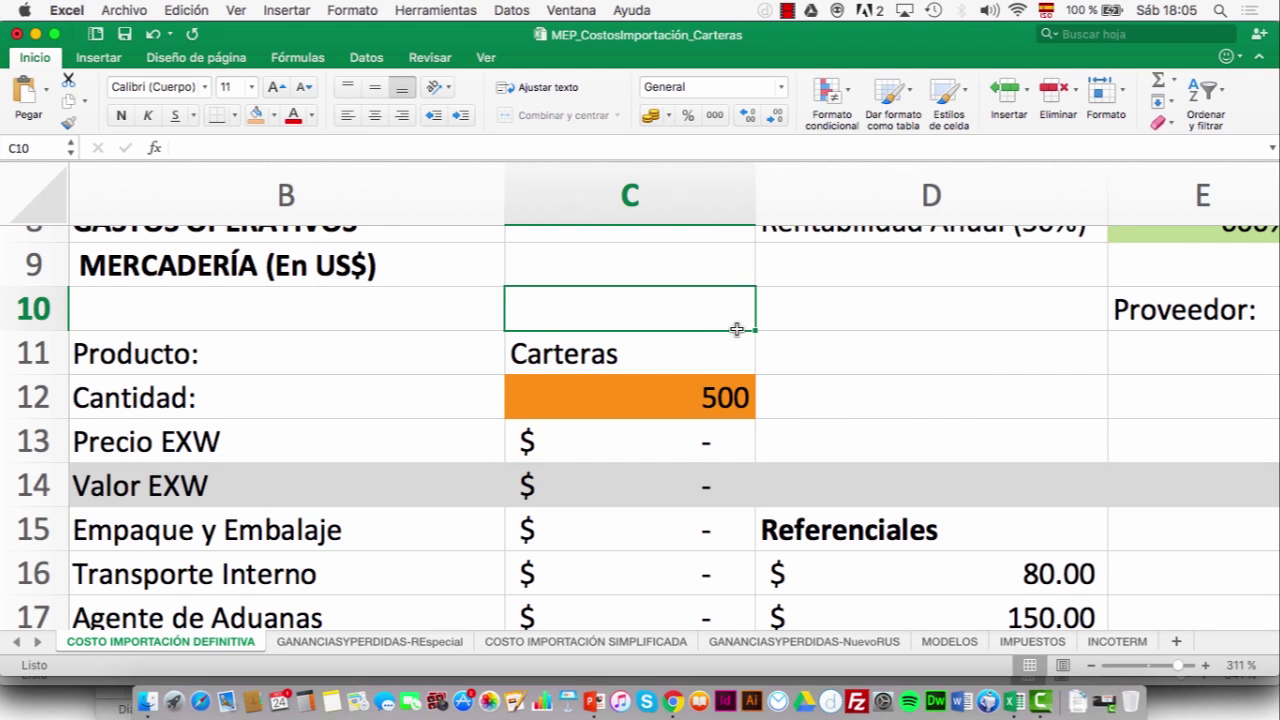
pyautogui.scroll(-6, 736, 328)
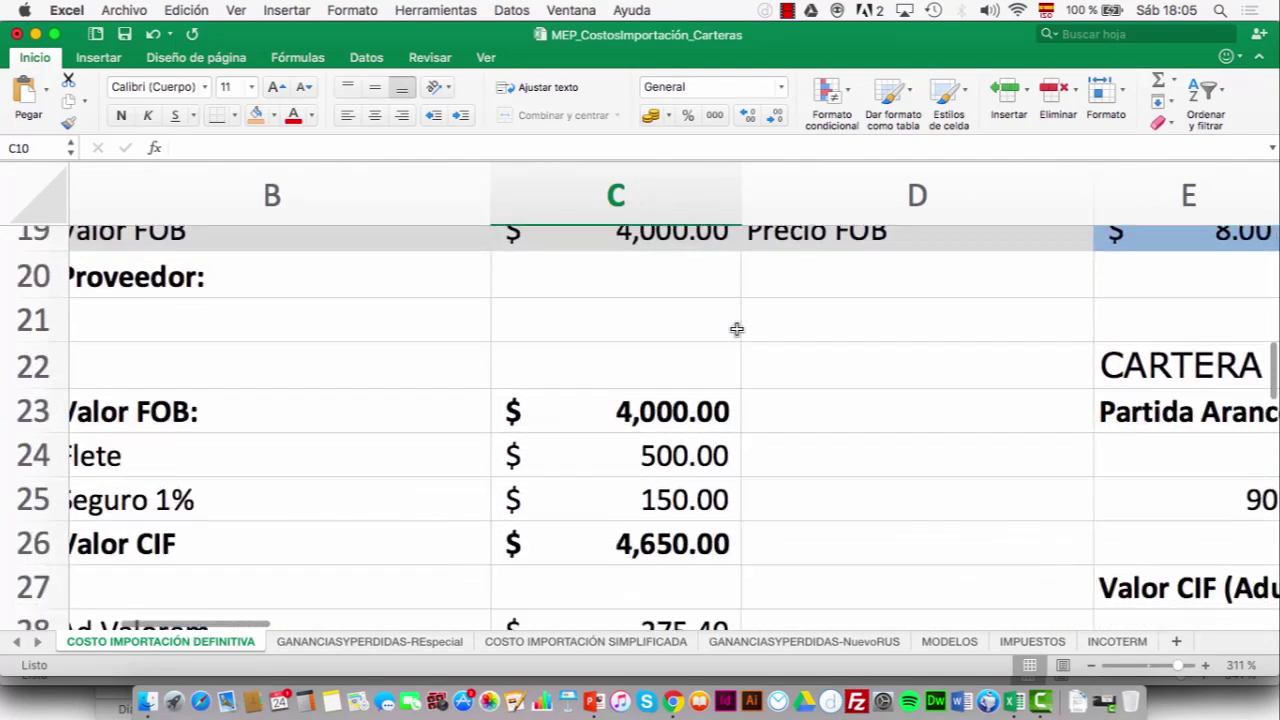
pyautogui.scroll(5, 736, 328)
pyautogui.scroll(-14, 736, 328)
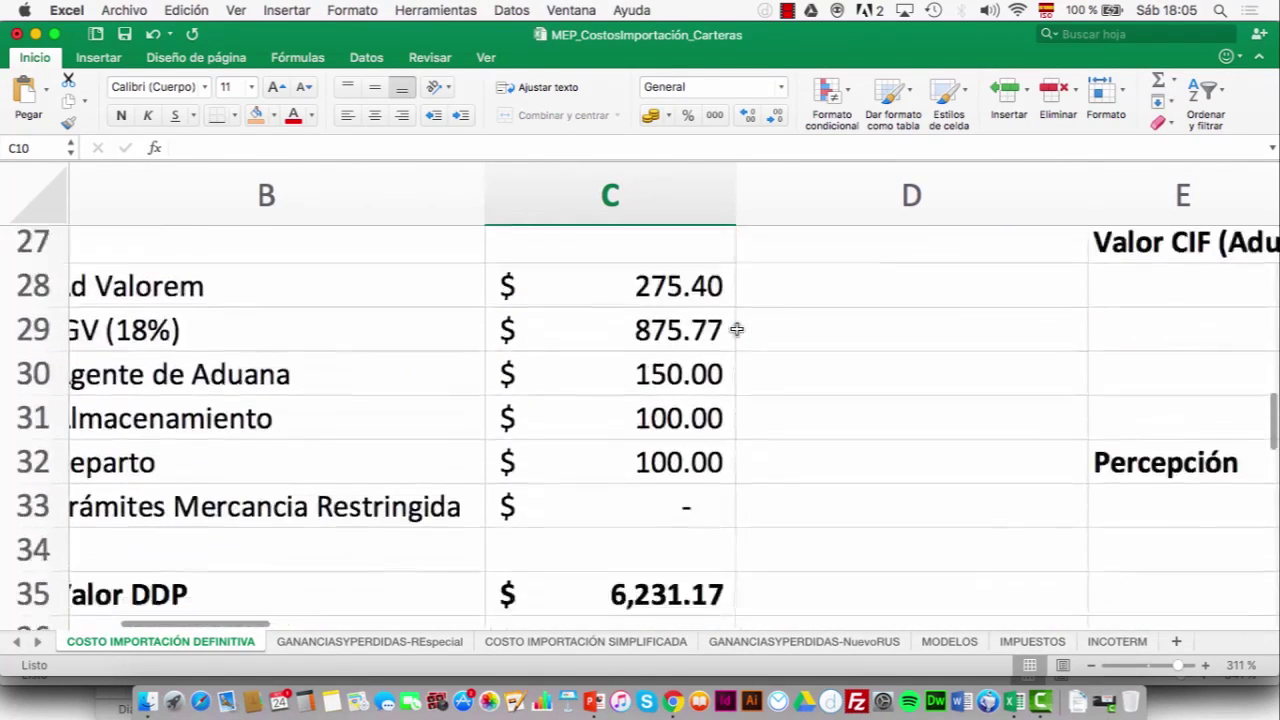
pyautogui.scroll(3, 686, 429)
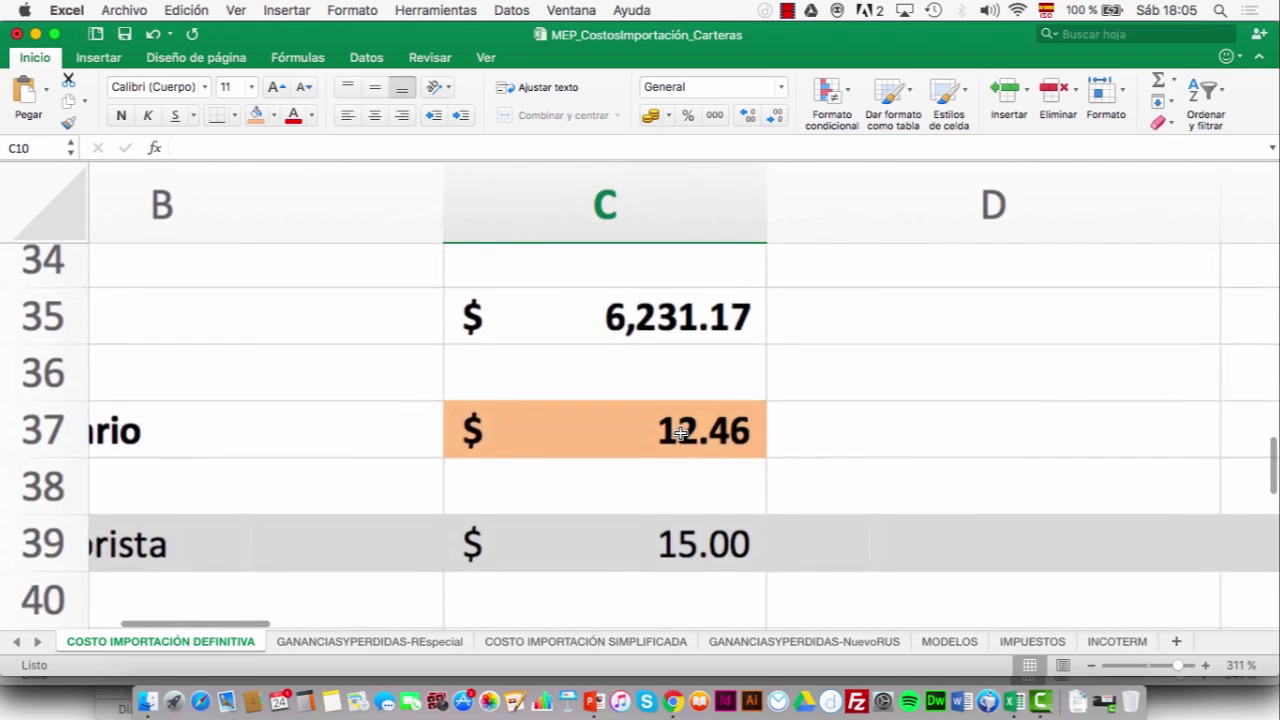
pyautogui.click(767, 559)
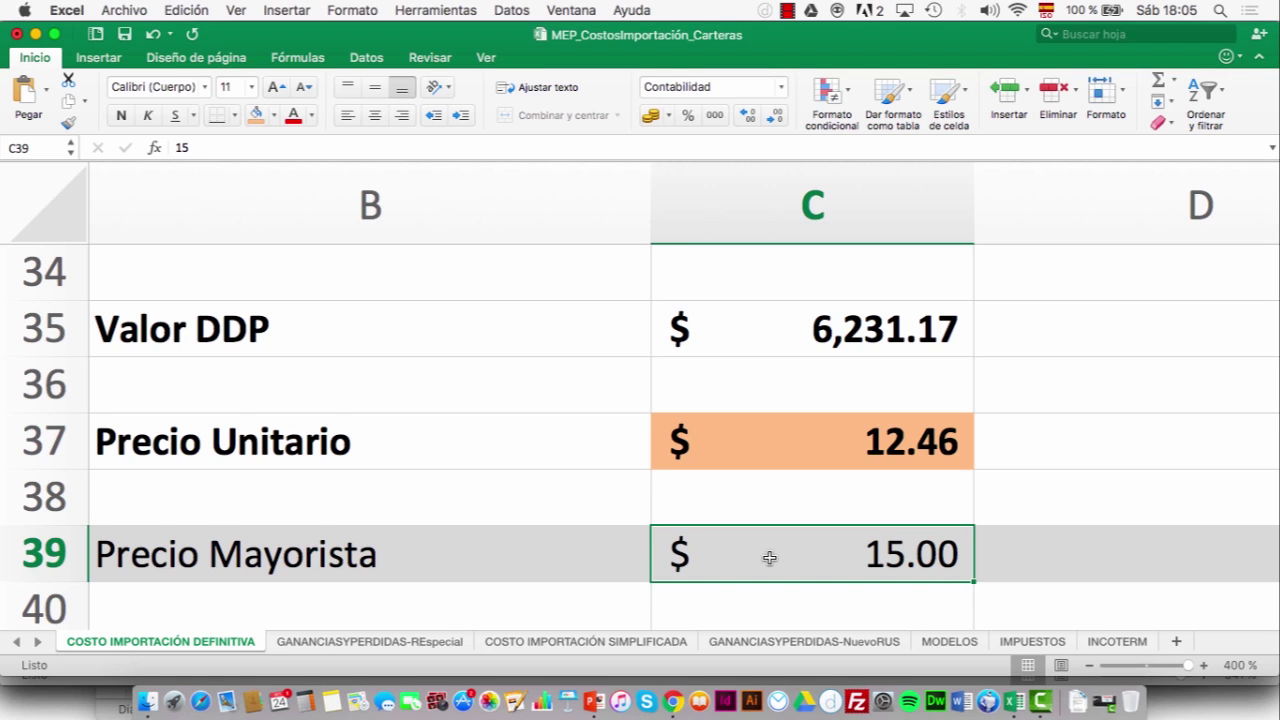
# - Switch from the import cost workbook to PowerPoint
pyautogui.press('super+Tab')
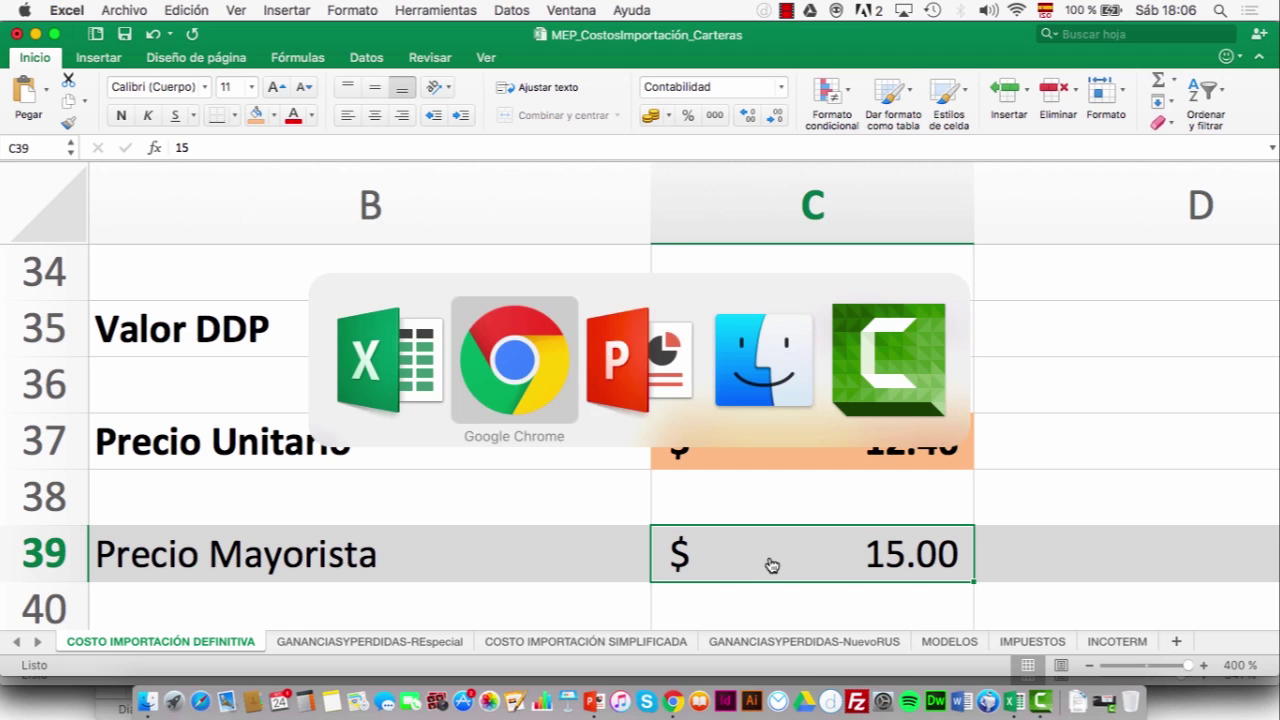
pyautogui.press('super+Tab')
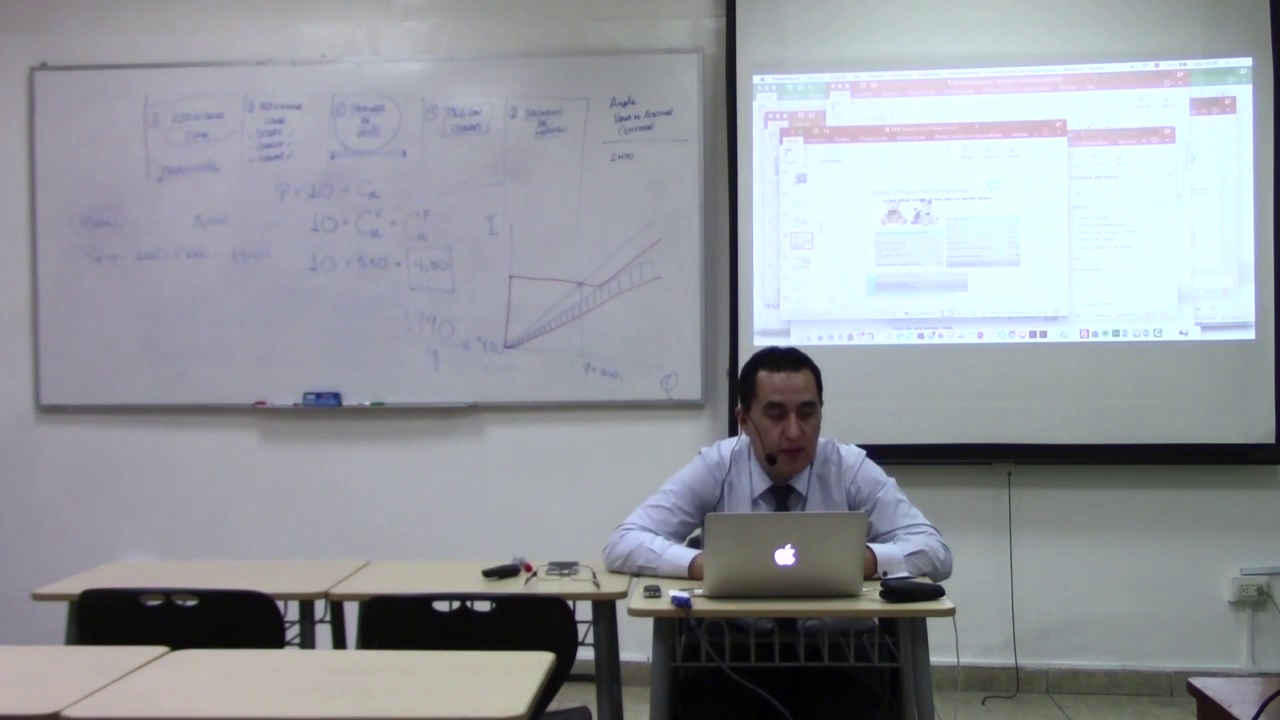
pyautogui.press('super+grave')
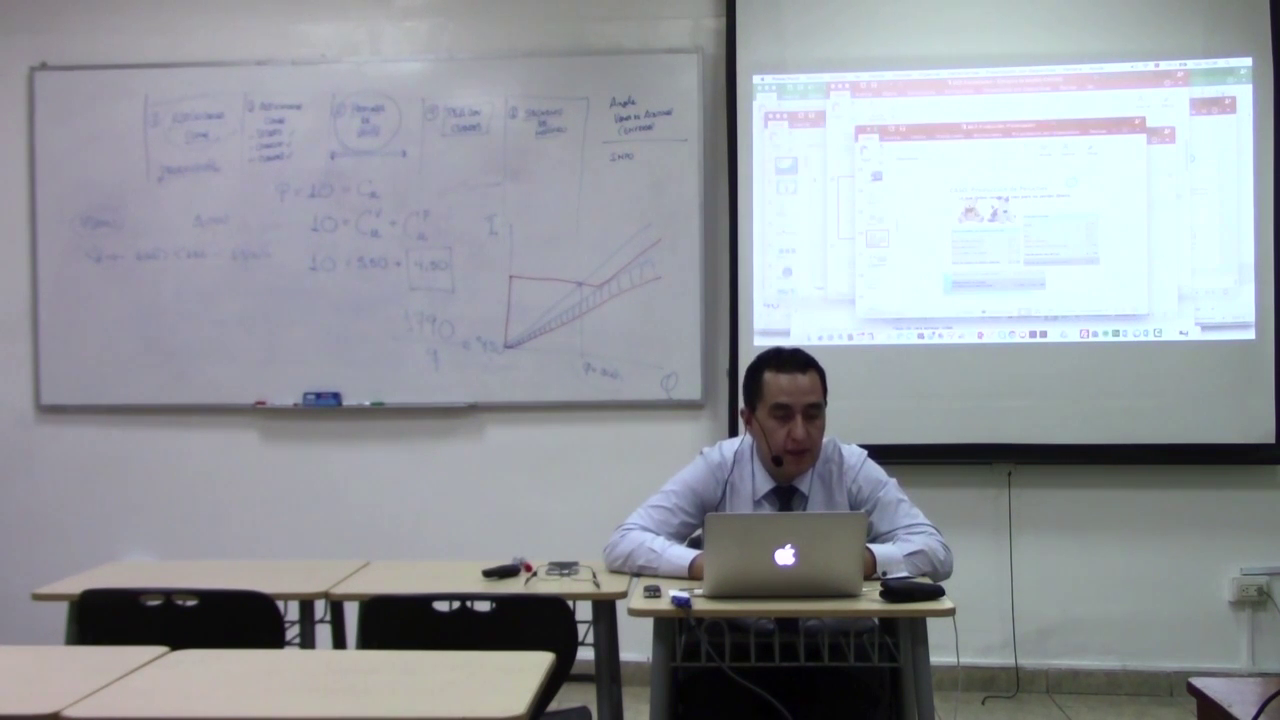
pyautogui.press('super+grave')
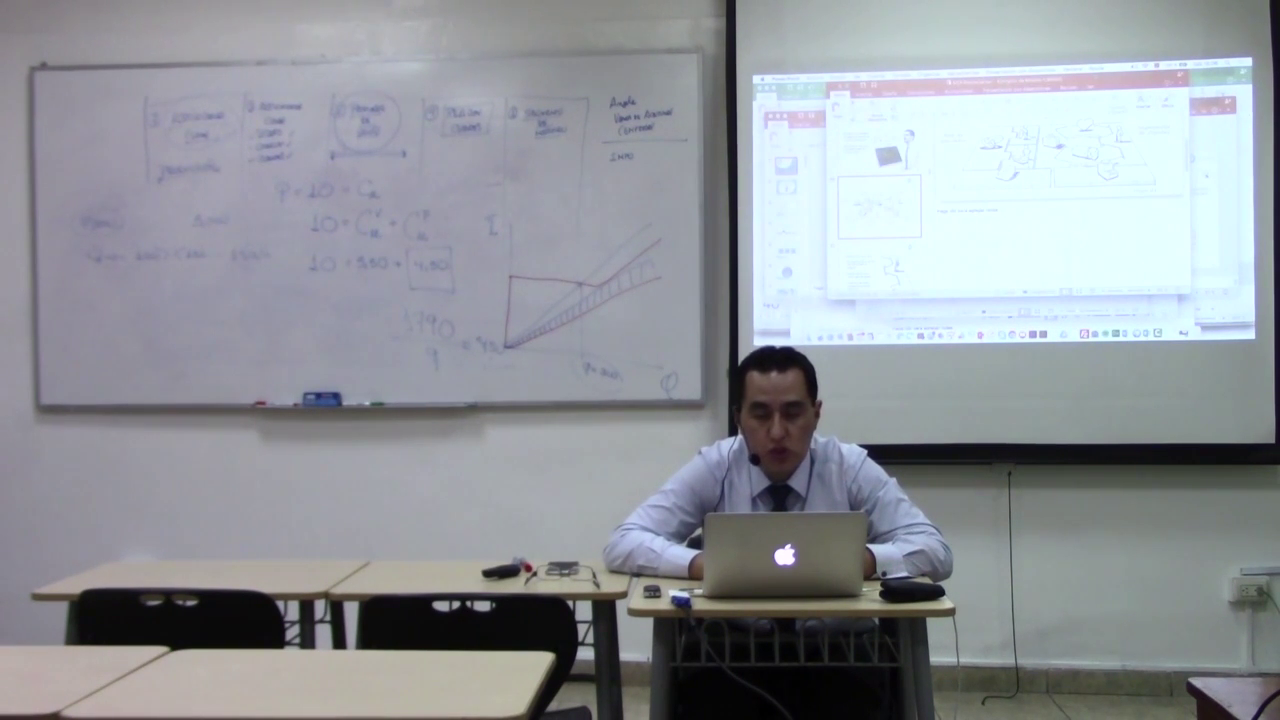
pyautogui.press('super+grave')
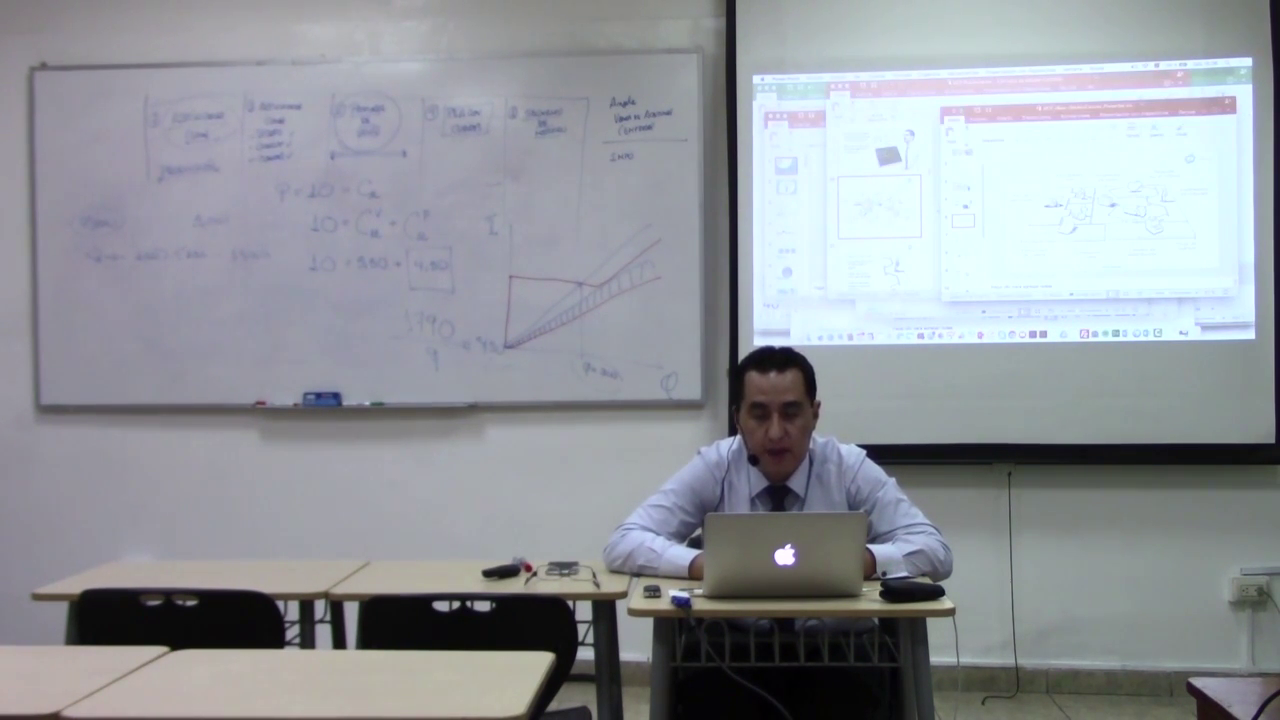
pyautogui.click(1066, 71)
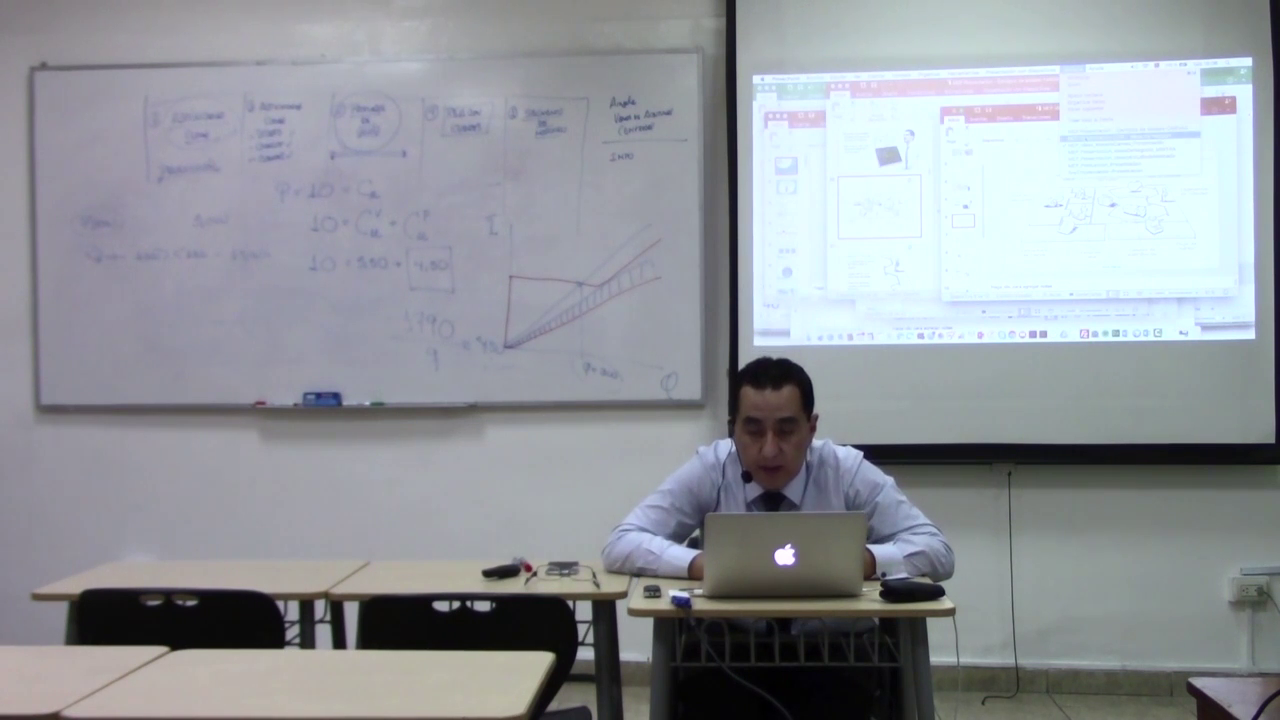